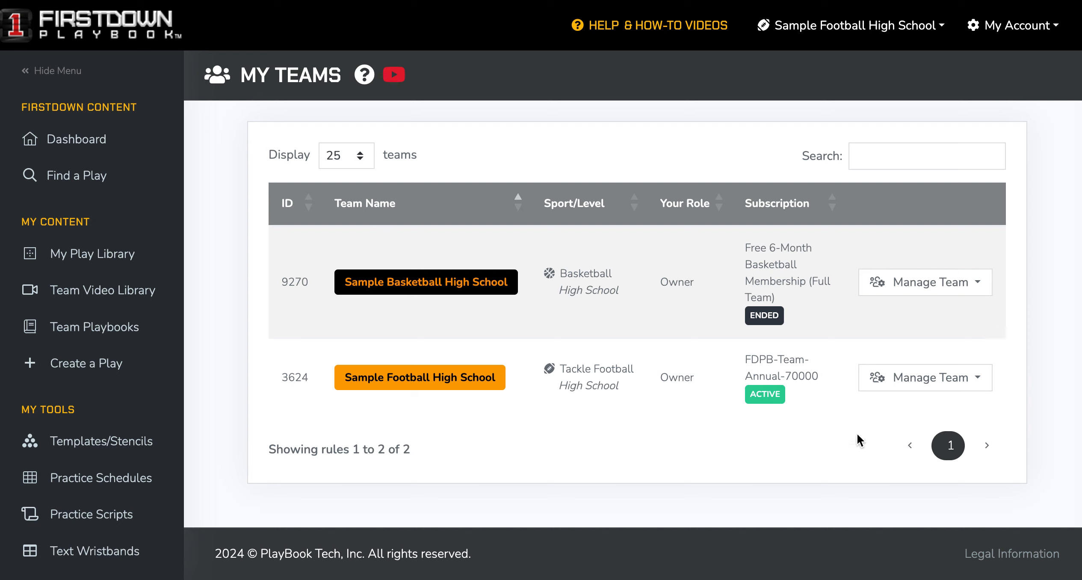
- Open the team members roster for Sample Football High School and review the listed members and their team roles
{"action": "left_click", "coordinate": [922, 380]}
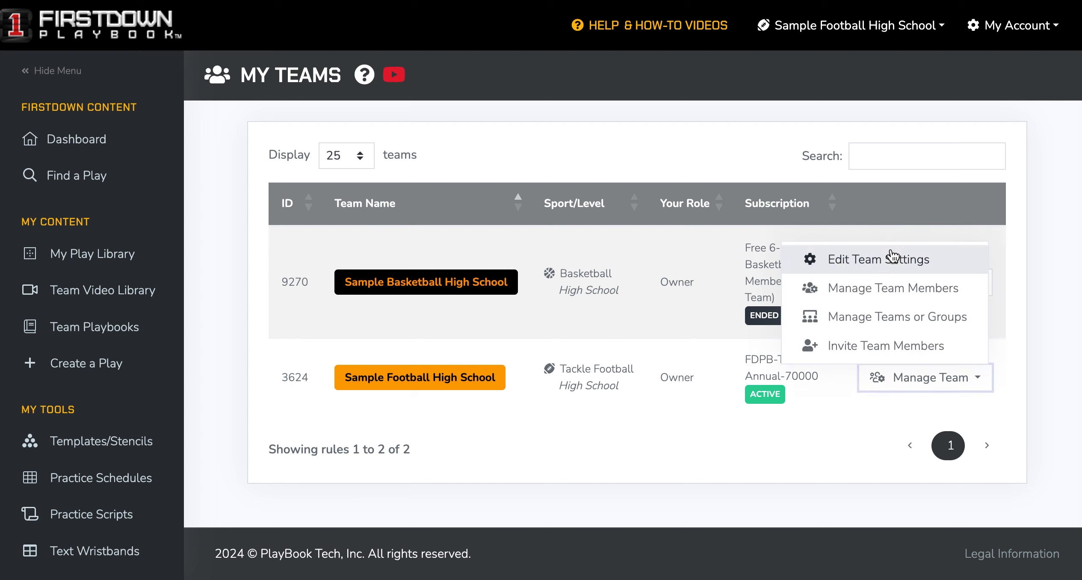
{"action": "left_click", "coordinate": [894, 299]}
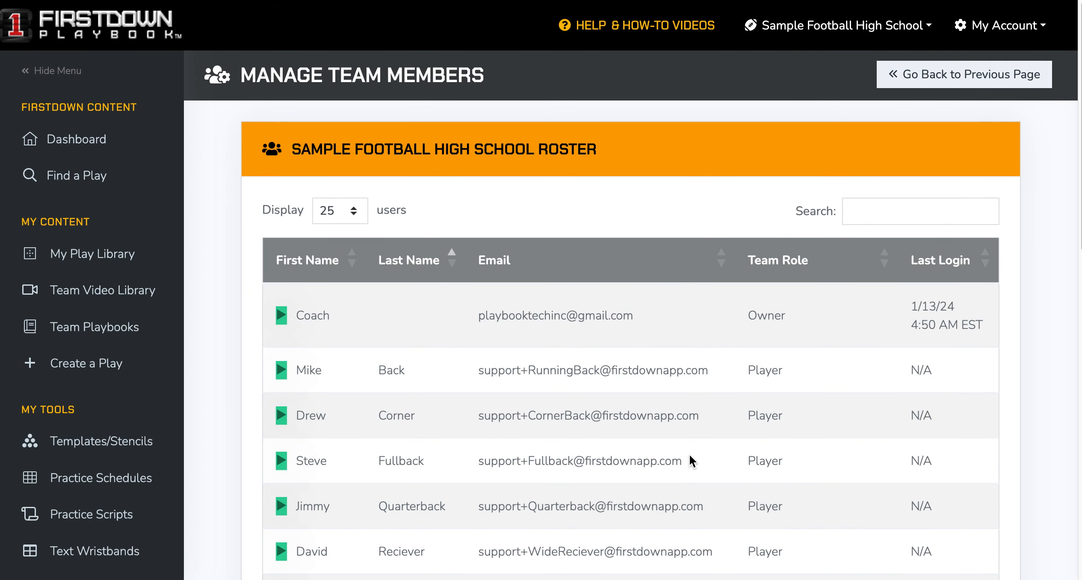
{"action": "scroll", "coordinate": [684, 453], "scroll_direction": "down", "scroll_amount": 2}
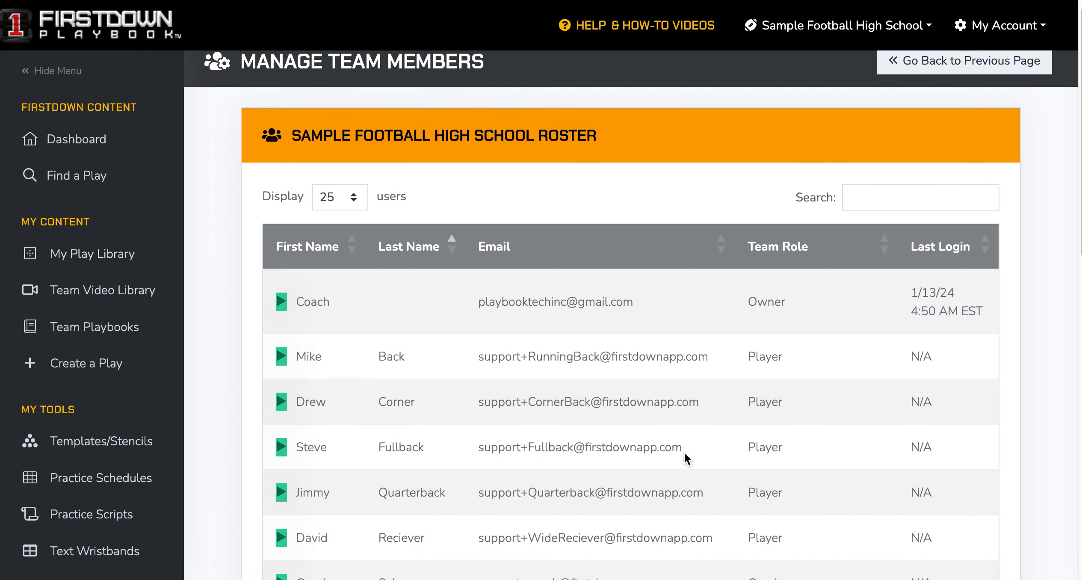
{"action": "scroll", "coordinate": [684, 453], "scroll_direction": "down", "scroll_amount": 3}
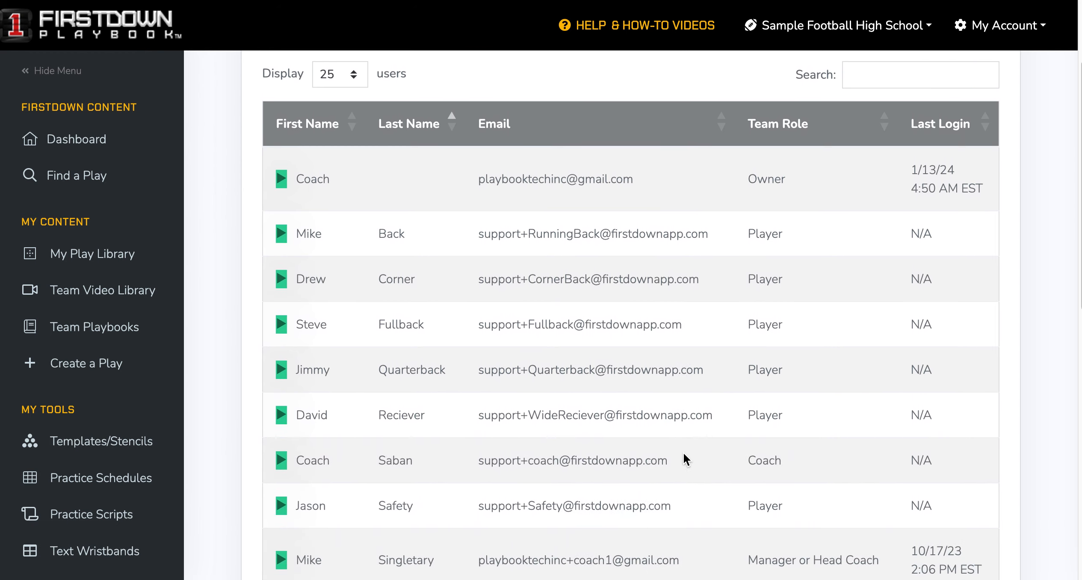
{"action": "scroll", "coordinate": [684, 453], "scroll_direction": "down", "scroll_amount": 3}
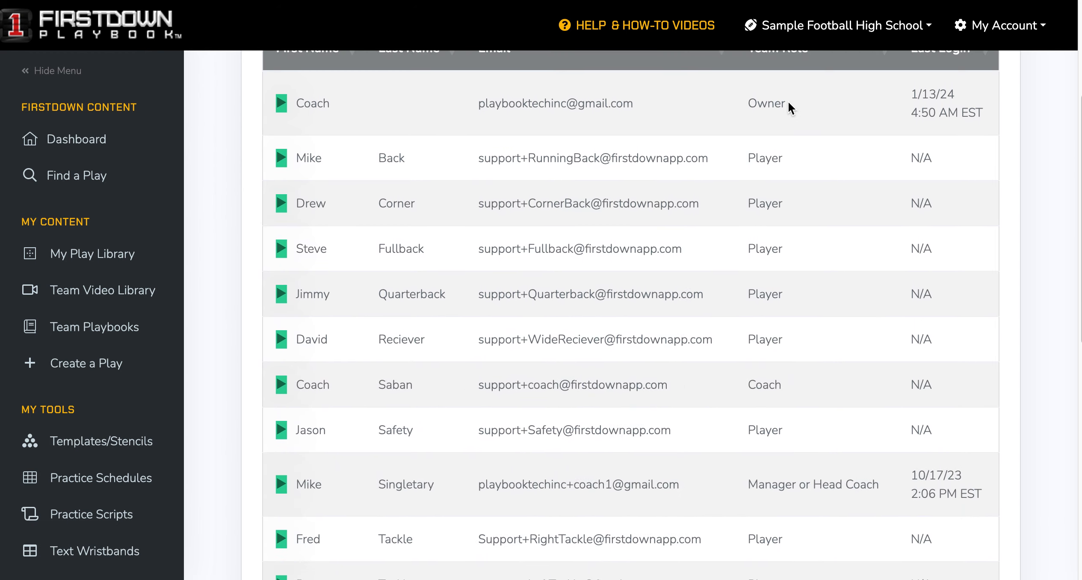
{"action": "scroll", "coordinate": [799, 337], "scroll_direction": "down", "scroll_amount": 4}
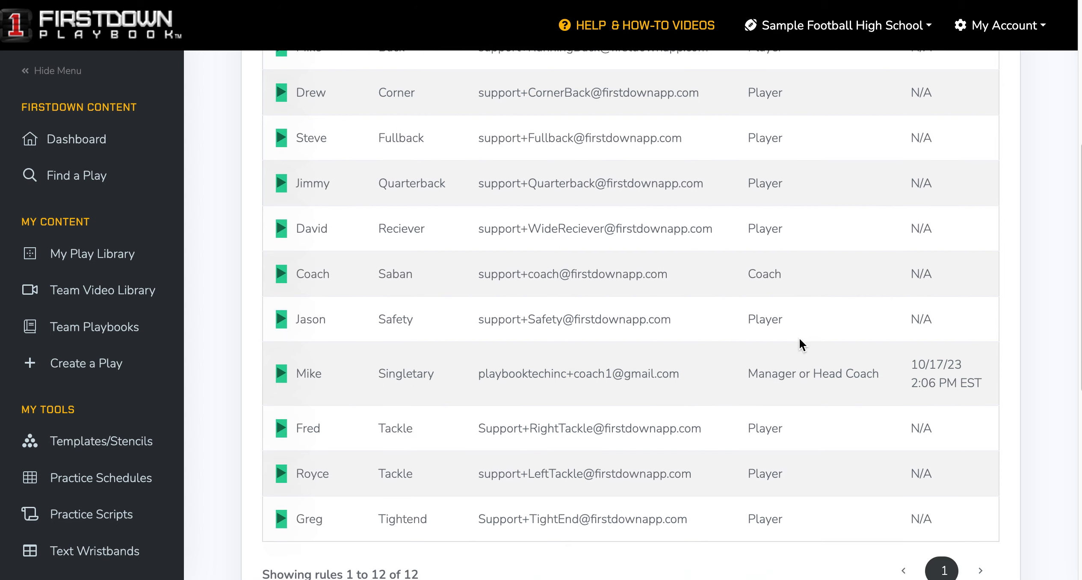
{"action": "scroll", "coordinate": [683, 343], "scroll_direction": "down", "scroll_amount": 3}
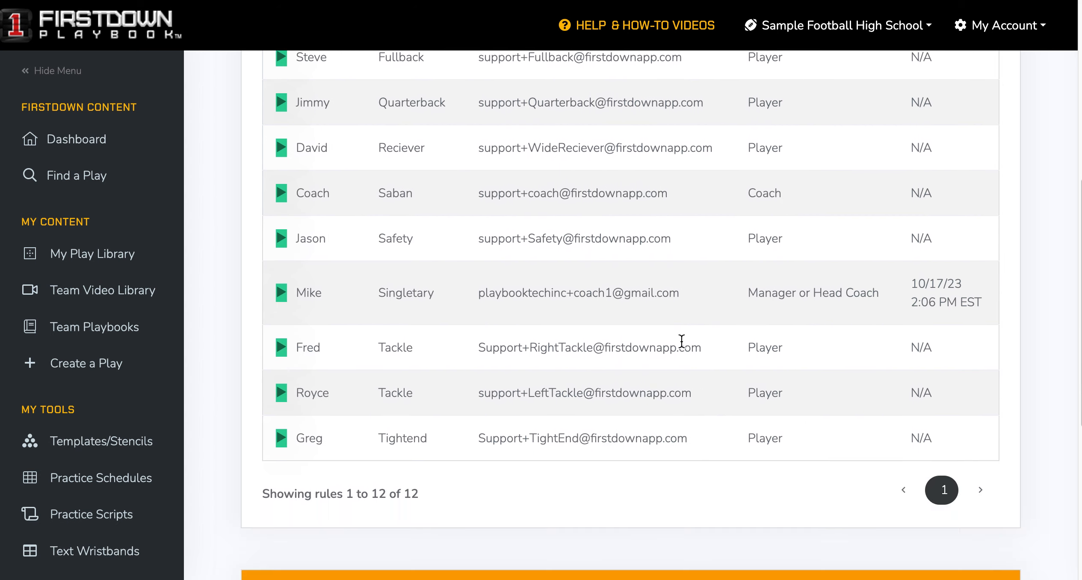
{"action": "scroll", "coordinate": [686, 337], "scroll_direction": "up", "scroll_amount": 15}
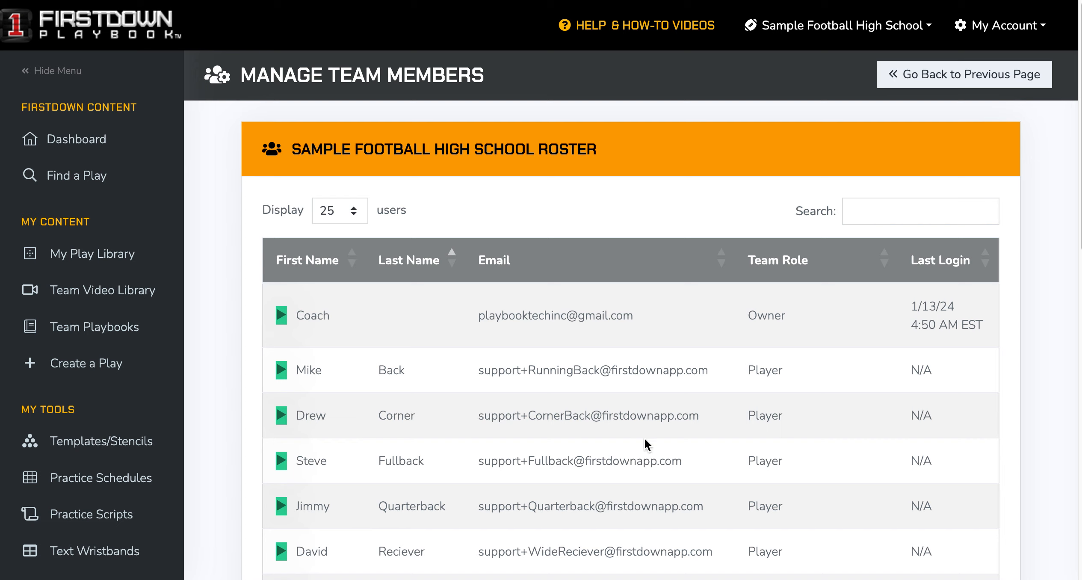
- Go to the Dashboard and look over the coaches community posts and featured videos
{"action": "left_click", "coordinate": [99, 32]}
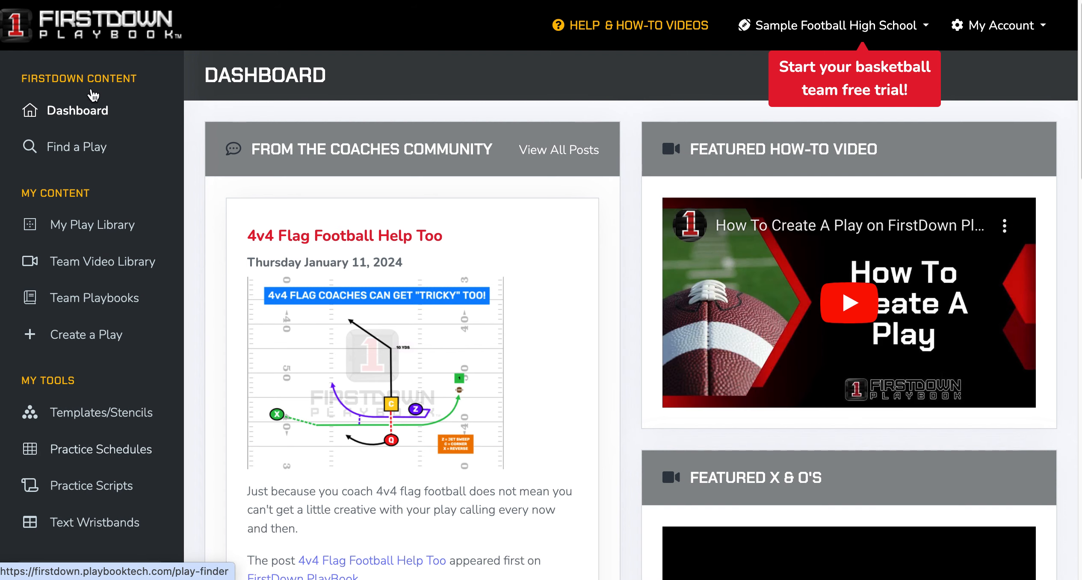
{"action": "left_click", "coordinate": [77, 108]}
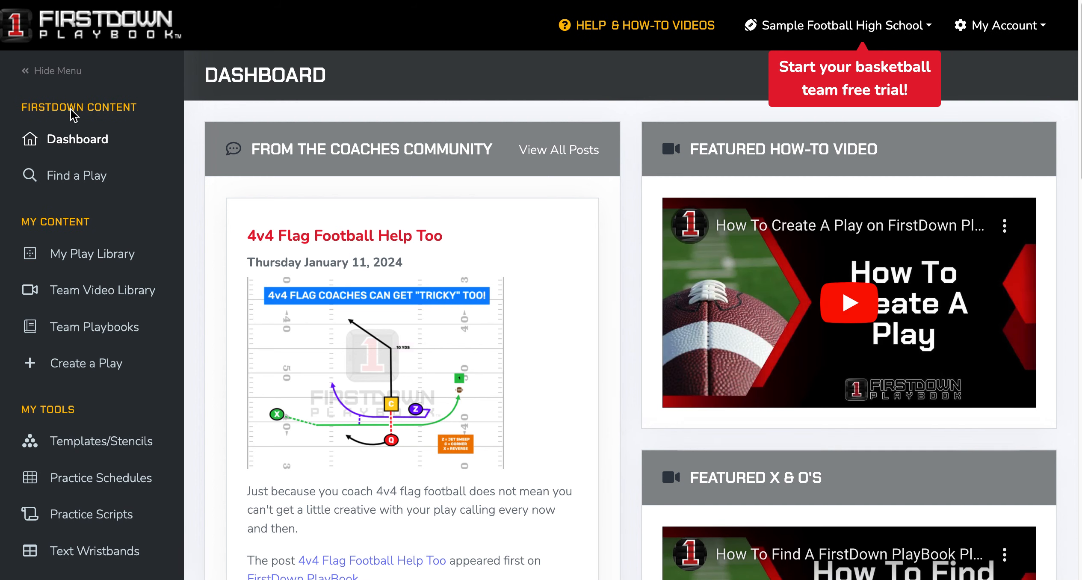
{"action": "scroll", "coordinate": [431, 305], "scroll_direction": "down", "scroll_amount": 8}
{"action": "scroll", "coordinate": [428, 273], "scroll_direction": "down", "scroll_amount": 1}
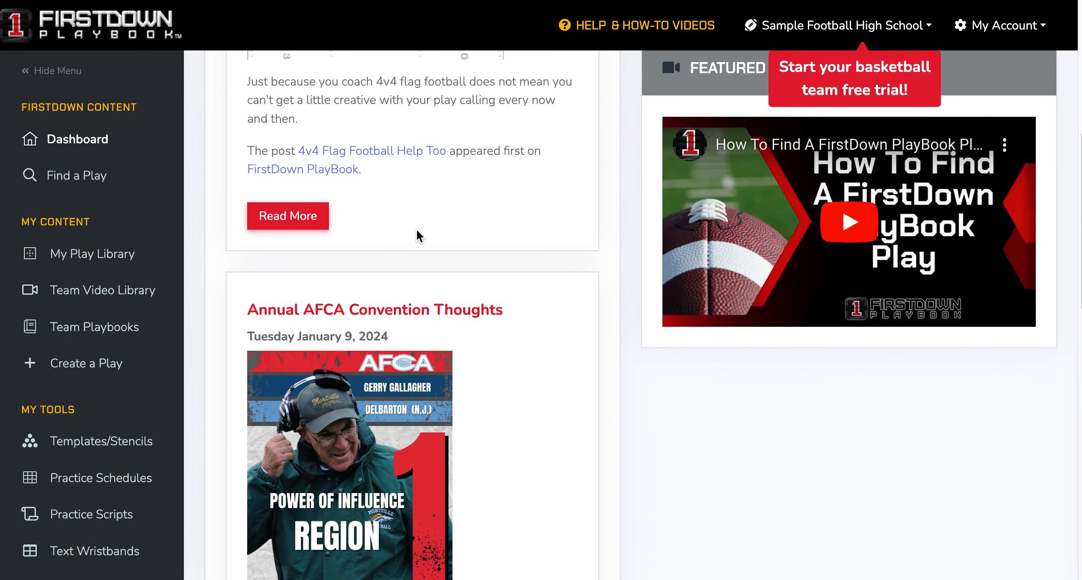
{"action": "scroll", "coordinate": [418, 235], "scroll_direction": "up", "scroll_amount": 9}
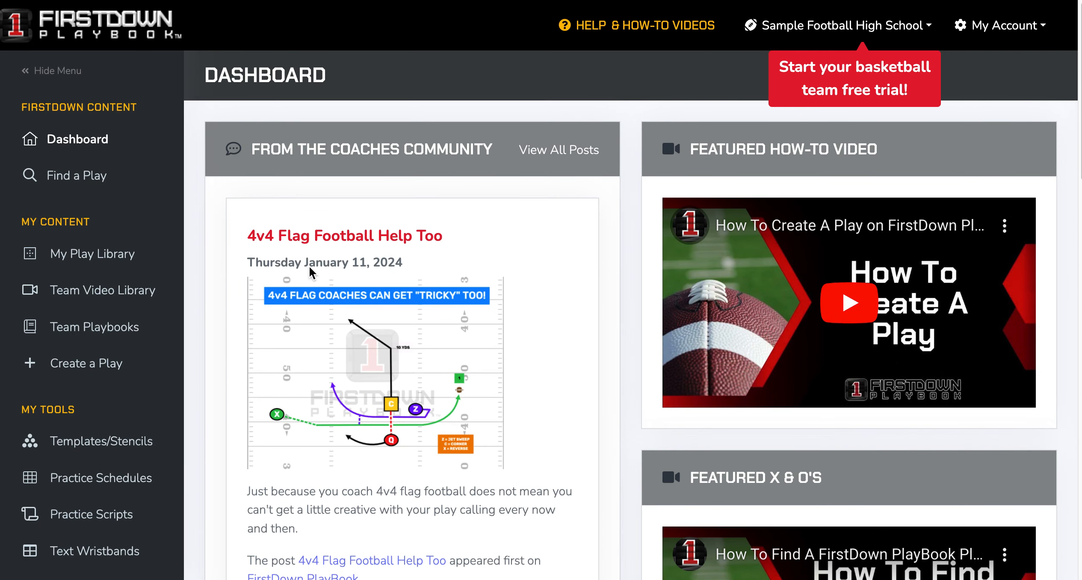
- Open Find a Play and filter for Tackle Football, Varsity (Age 13 & Over) level, with 11v11 players
{"action": "left_click", "coordinate": [83, 178]}
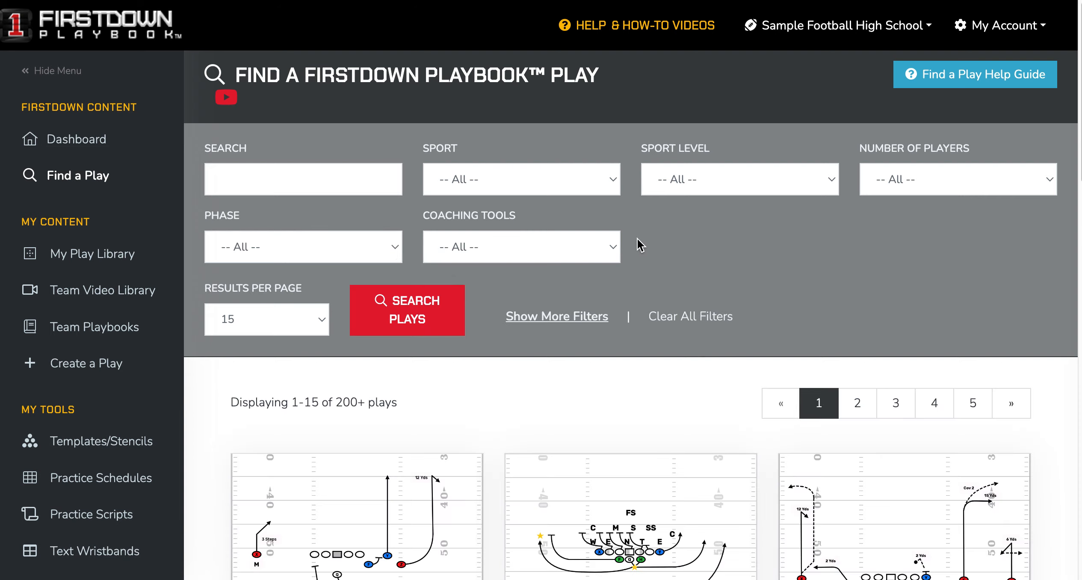
{"action": "left_click", "coordinate": [509, 183]}
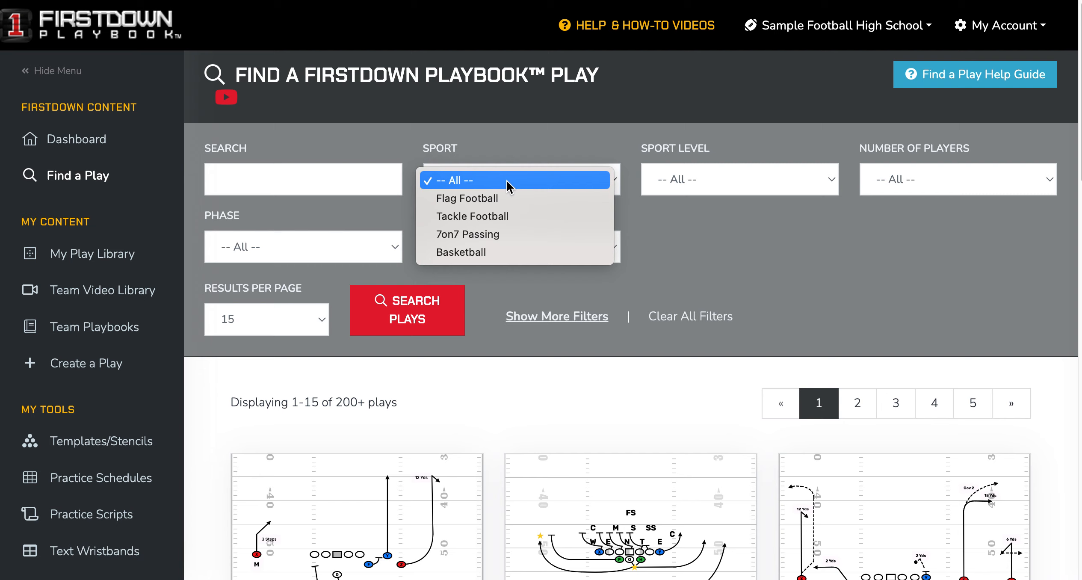
{"action": "left_click", "coordinate": [502, 216]}
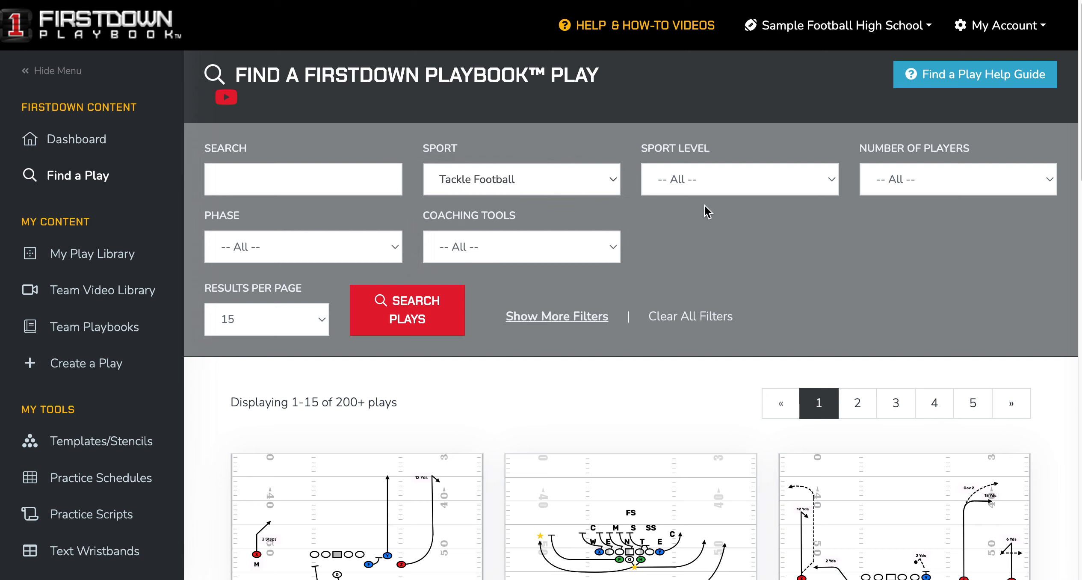
{"action": "left_click", "coordinate": [707, 181]}
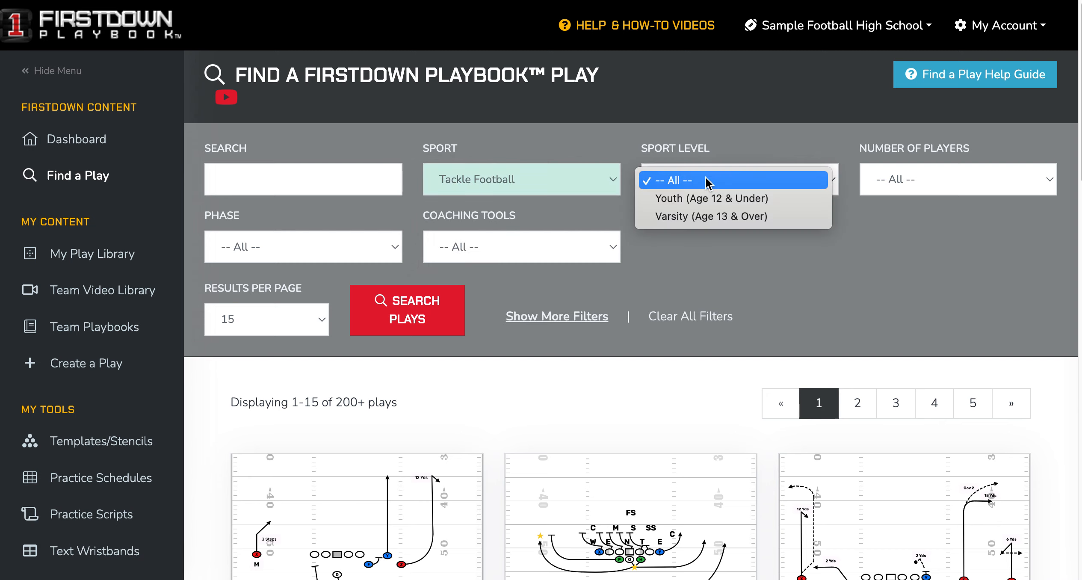
{"action": "left_click", "coordinate": [702, 218]}
{"action": "left_click", "coordinate": [915, 195]}
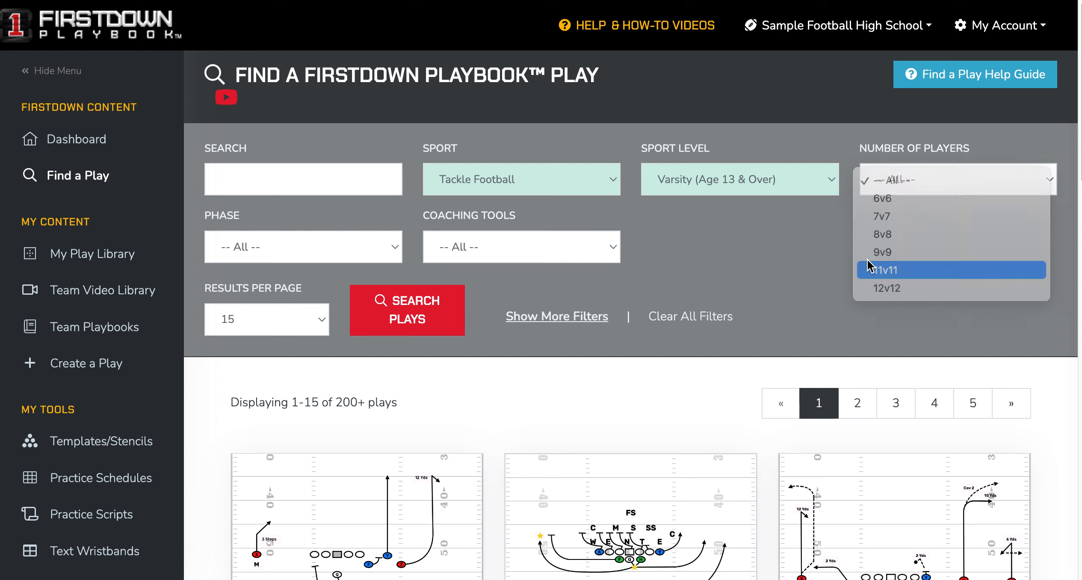
{"action": "left_click", "coordinate": [920, 269]}
- Set the play filters to the Offense phase and the Running Plays offense play type
{"action": "left_click", "coordinate": [333, 247]}
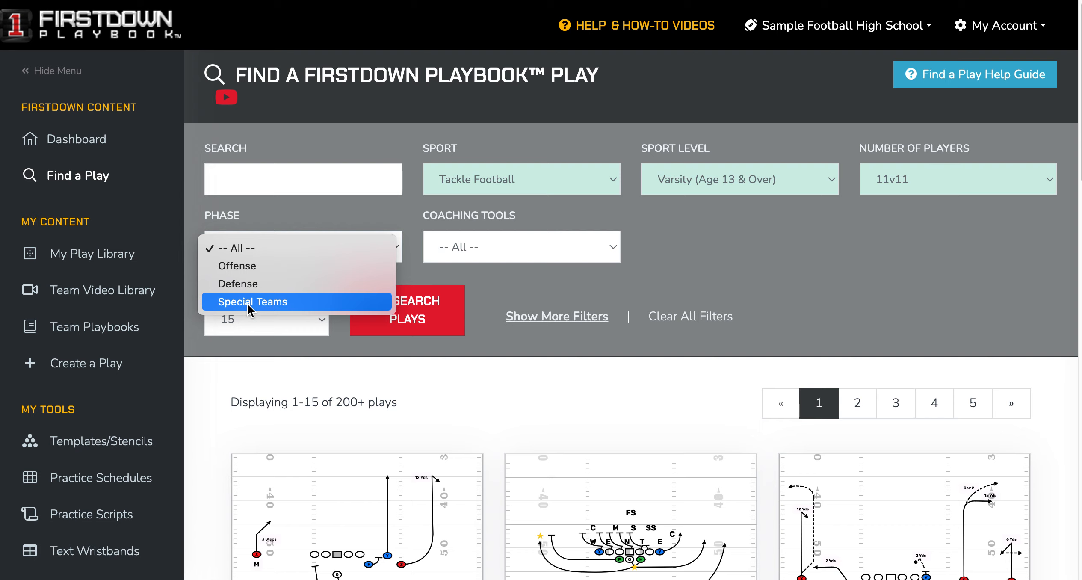
{"action": "left_click", "coordinate": [242, 268]}
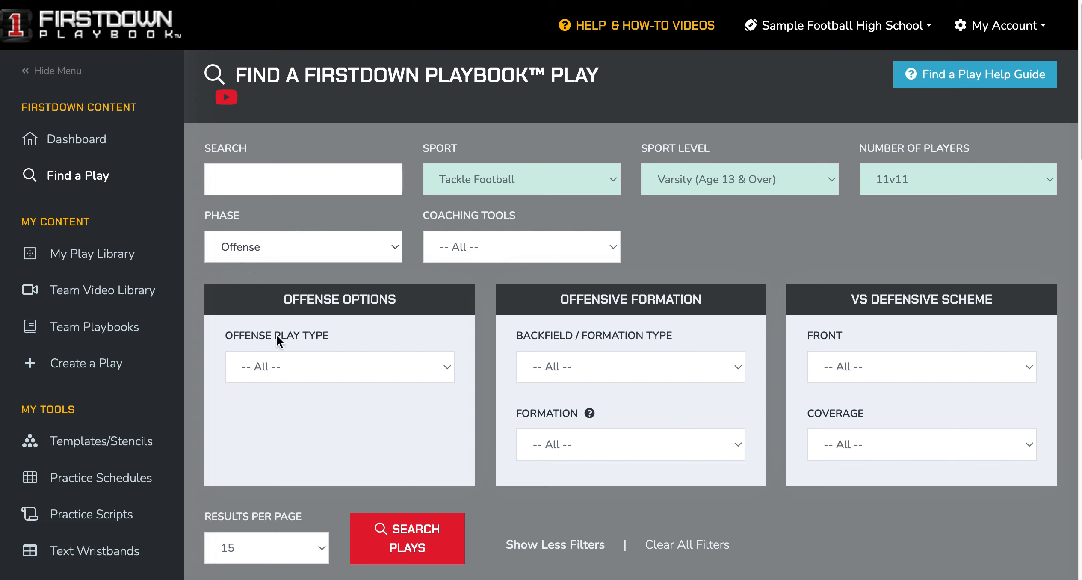
{"action": "left_click", "coordinate": [282, 362]}
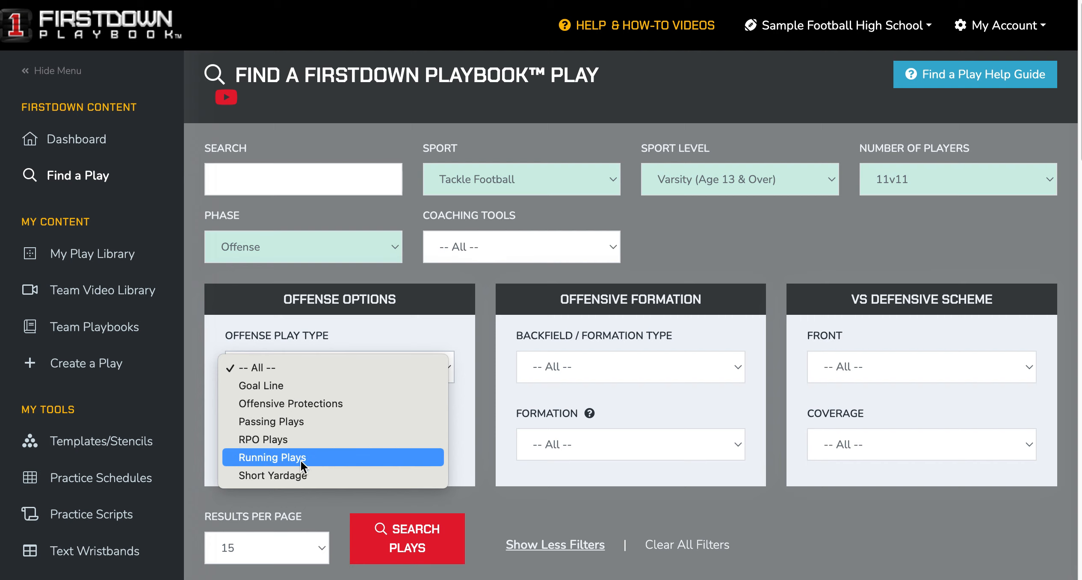
{"action": "left_click", "coordinate": [286, 456]}
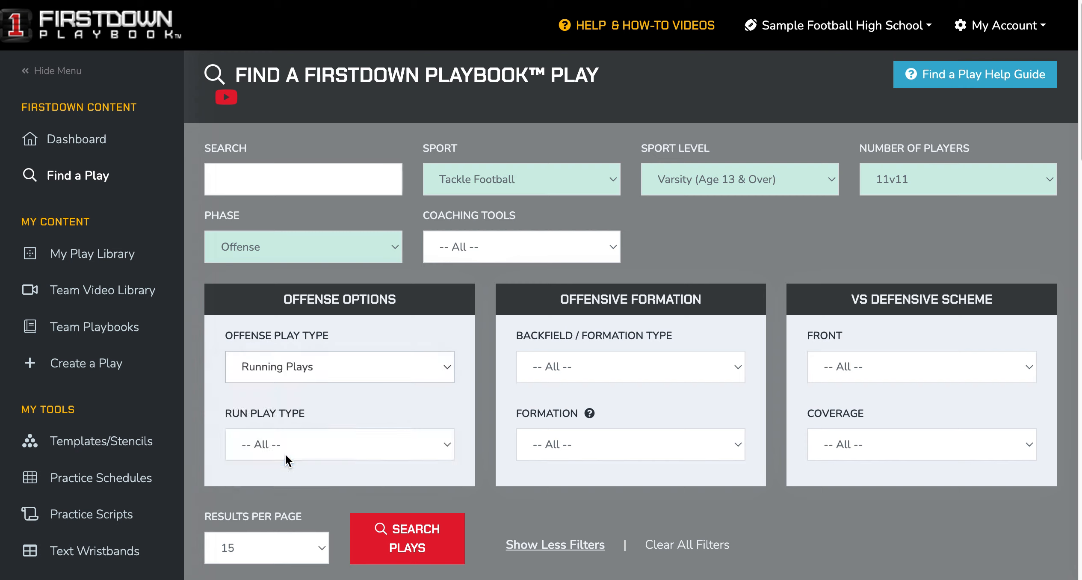
- Examine the available run play types and offensive formations in the play filters
{"action": "scroll", "coordinate": [700, 206], "scroll_direction": "down", "scroll_amount": 1}
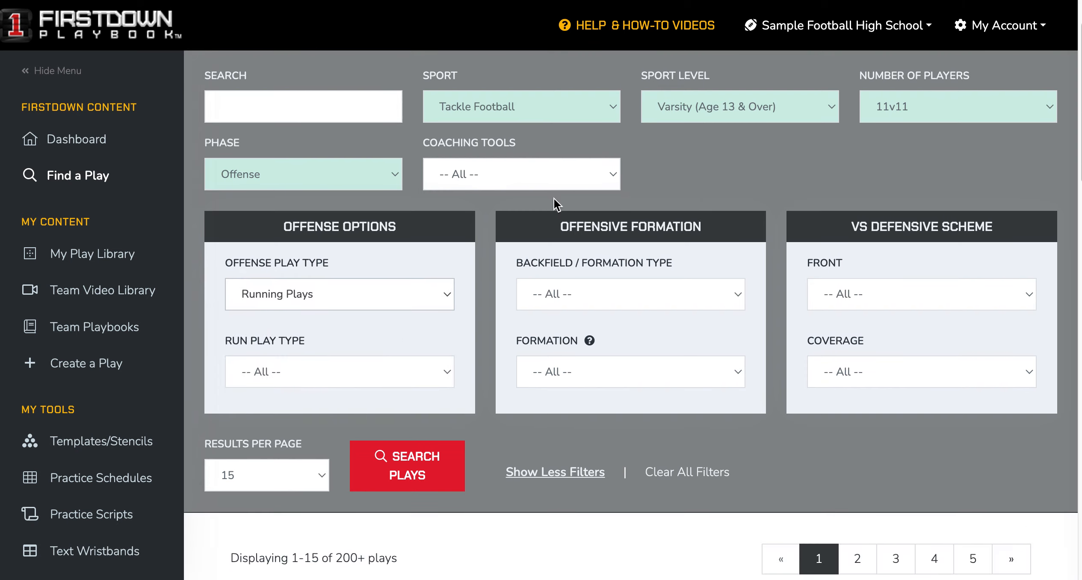
{"action": "left_click", "coordinate": [276, 376]}
{"action": "scroll", "coordinate": [332, 412], "scroll_direction": "down", "scroll_amount": 2}
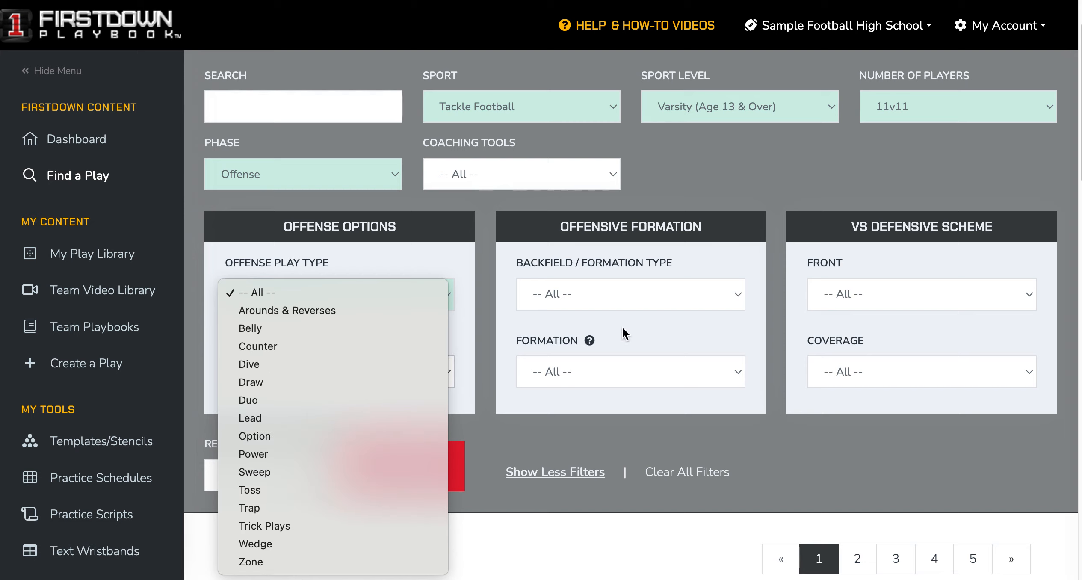
{"action": "left_click", "coordinate": [586, 377]}
{"action": "left_click", "coordinate": [586, 375]}
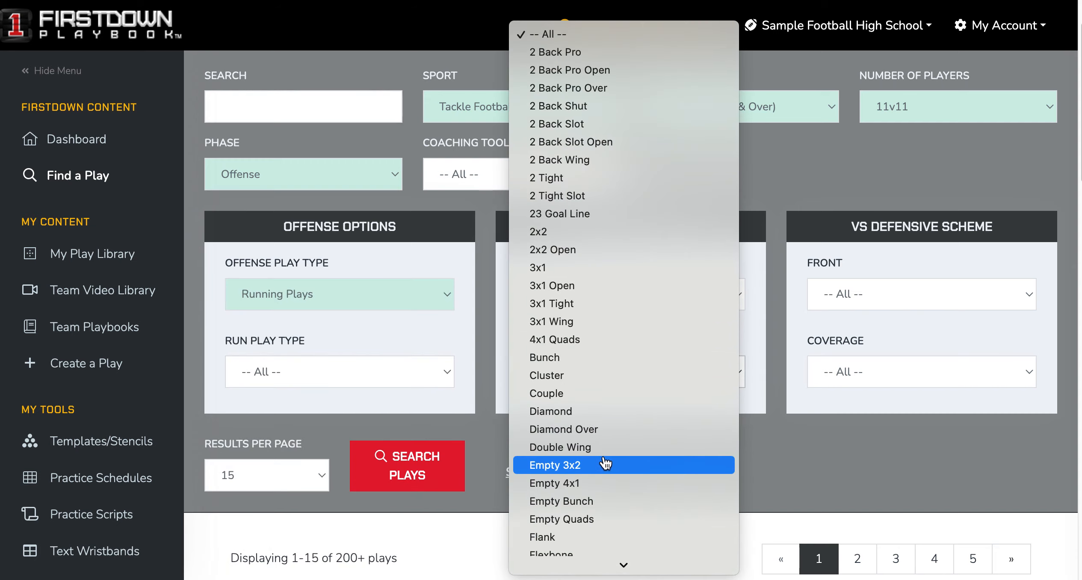
{"action": "left_click", "coordinate": [787, 197]}
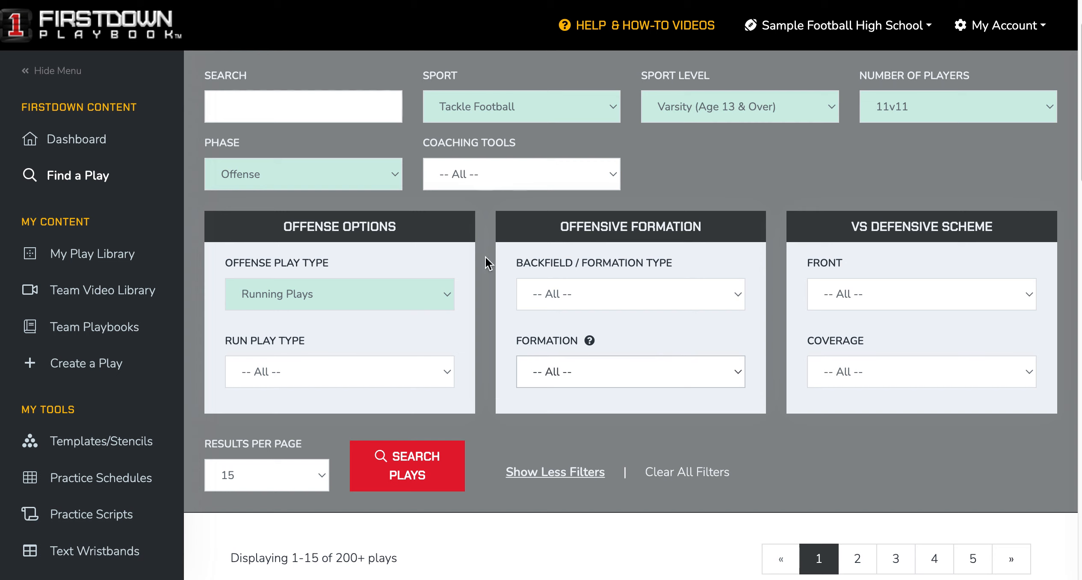
- Set the run play type to Counter and search for matching plays
{"action": "left_click", "coordinate": [285, 372]}
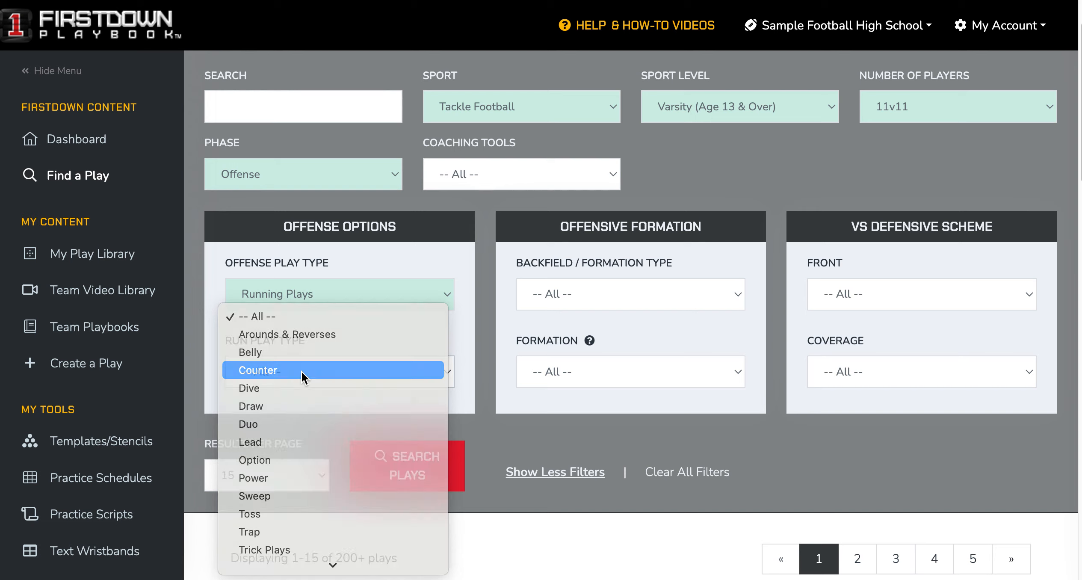
{"action": "left_click", "coordinate": [301, 371]}
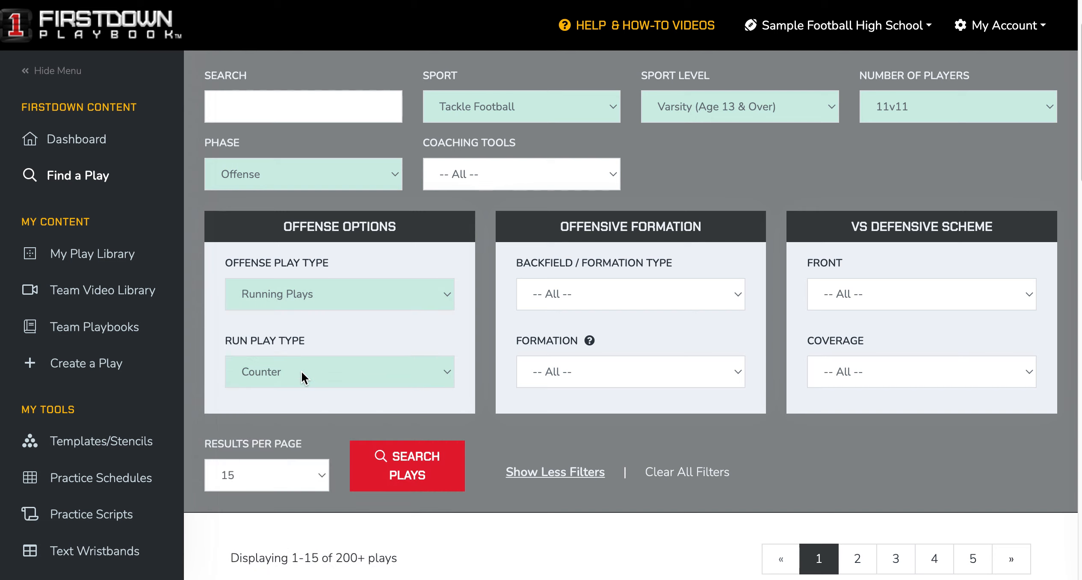
{"action": "left_click", "coordinate": [412, 472]}
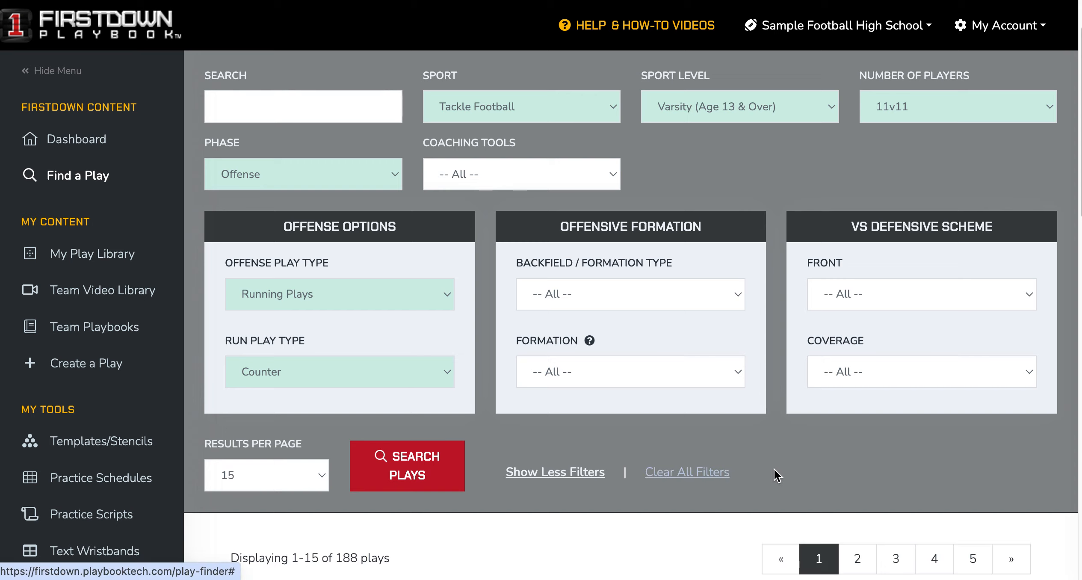
- Open the Counter Strong vs 4-3 Closed play from the search results
{"action": "scroll", "coordinate": [778, 468], "scroll_direction": "down", "scroll_amount": 3}
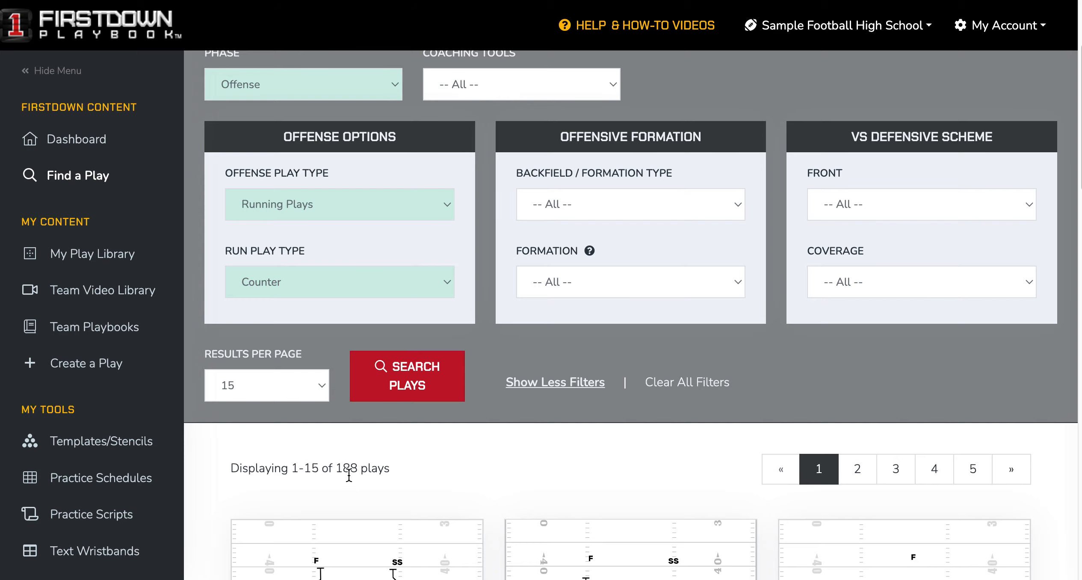
{"action": "scroll", "coordinate": [533, 471], "scroll_direction": "down", "scroll_amount": 15}
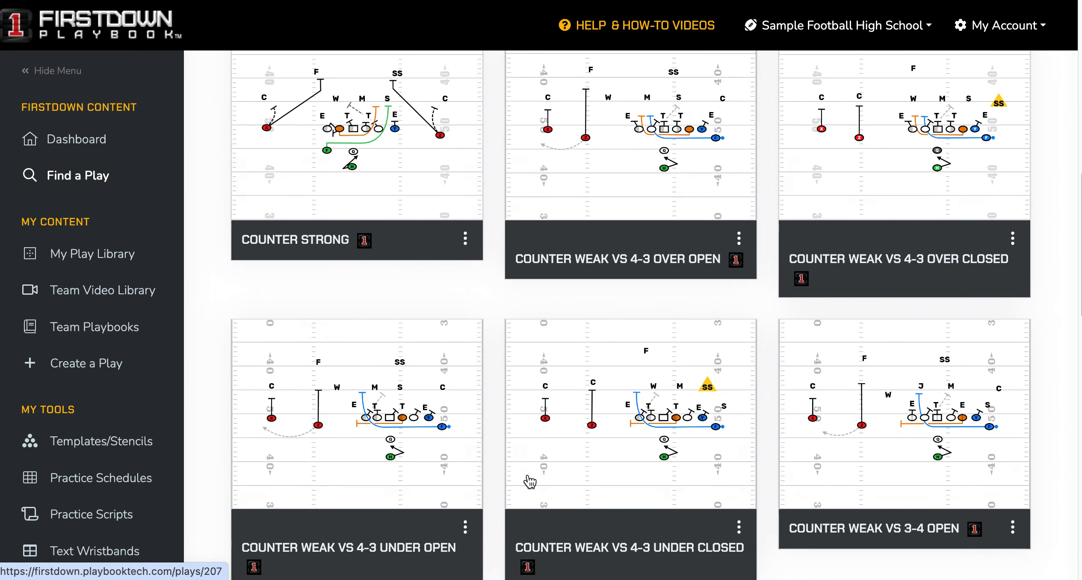
{"action": "scroll", "coordinate": [518, 486], "scroll_direction": "down", "scroll_amount": 10}
{"action": "scroll", "coordinate": [514, 475], "scroll_direction": "down", "scroll_amount": 4}
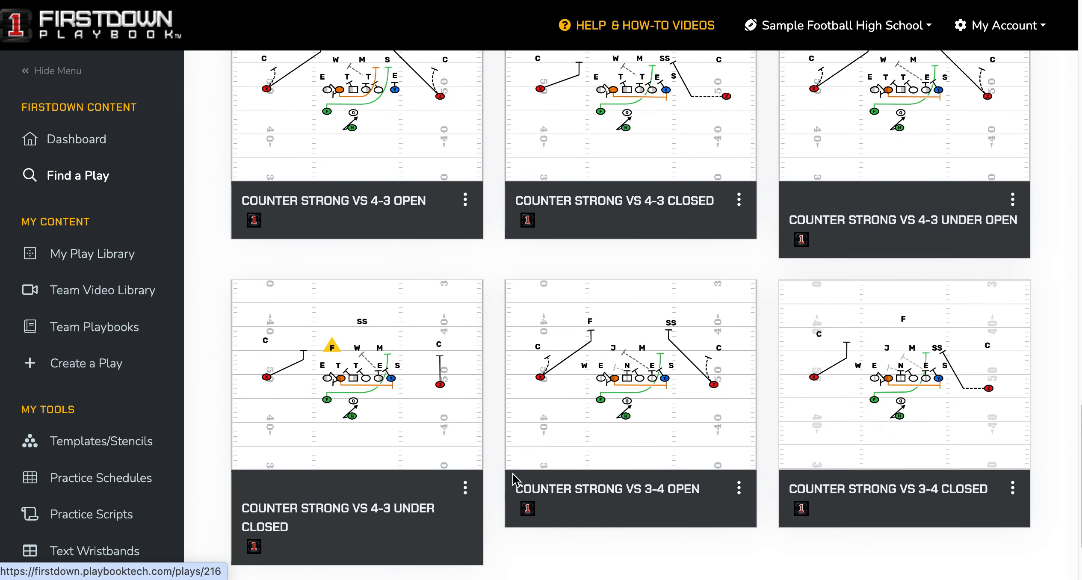
{"action": "scroll", "coordinate": [457, 452], "scroll_direction": "down", "scroll_amount": 3}
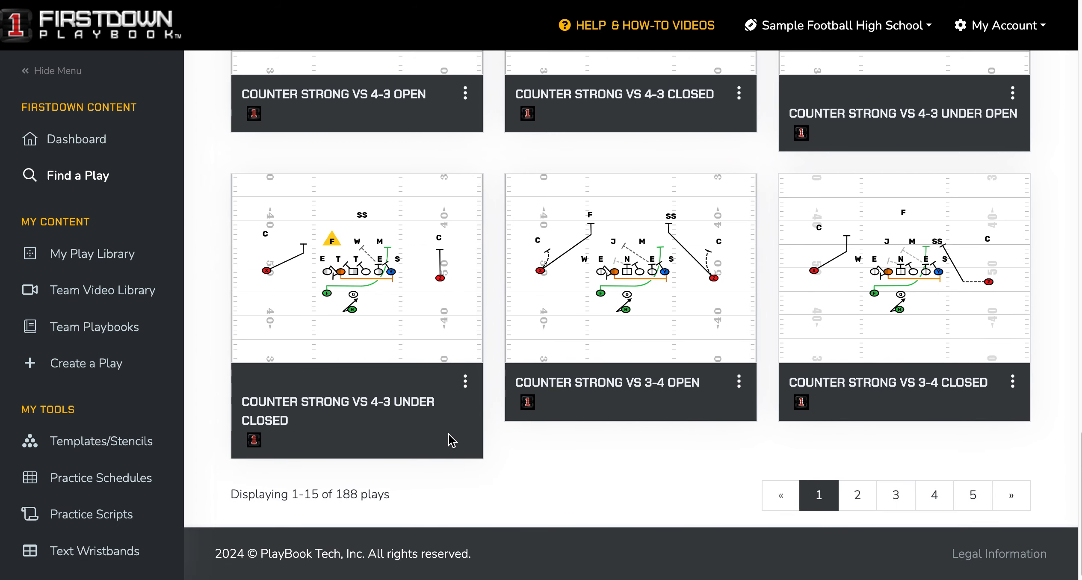
{"action": "scroll", "coordinate": [451, 440], "scroll_direction": "up", "scroll_amount": 2}
{"action": "scroll", "coordinate": [451, 438], "scroll_direction": "up", "scroll_amount": 4}
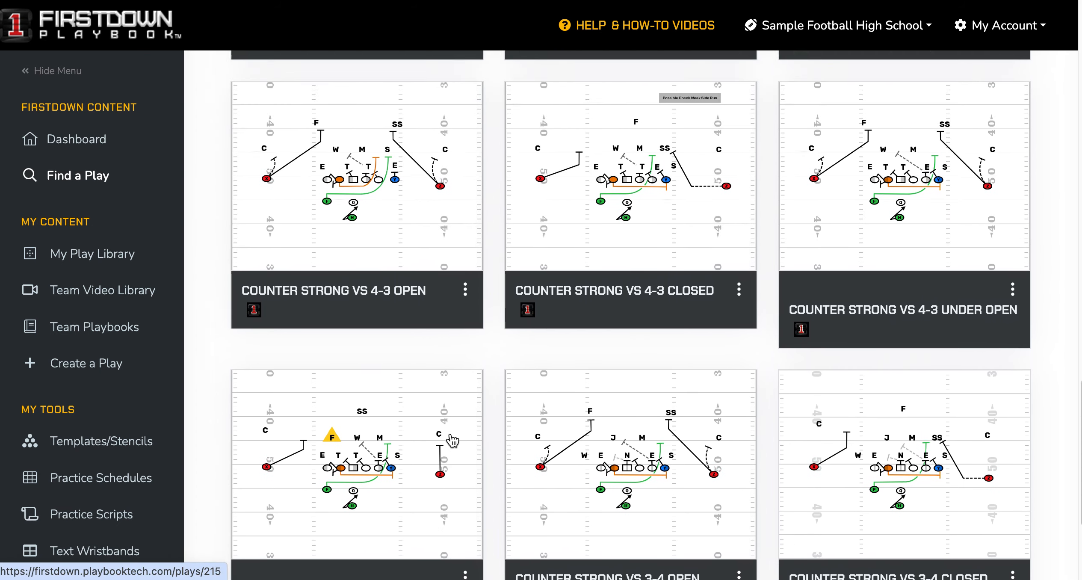
{"action": "scroll", "coordinate": [440, 433], "scroll_direction": "up", "scroll_amount": 2}
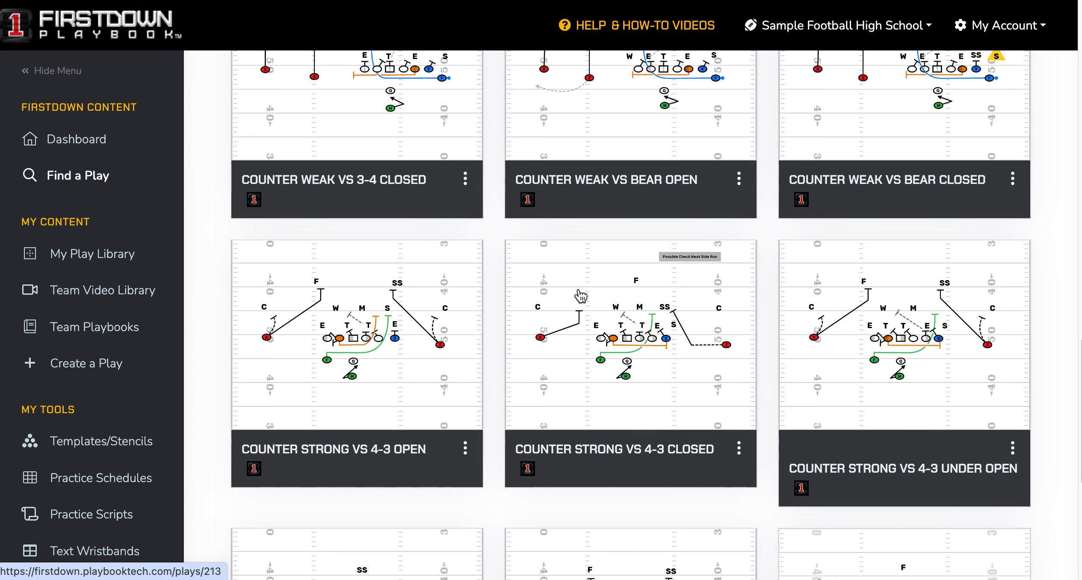
{"action": "left_click", "coordinate": [657, 373]}
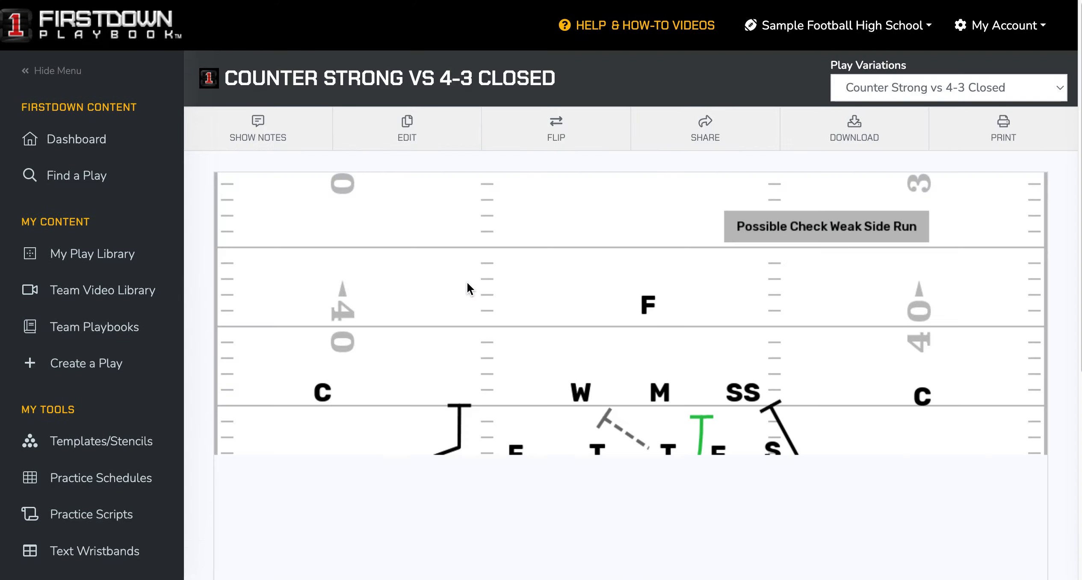
- Review the Counter Strong vs 4-3 Closed diagram and switch the play variation to Counter Strong vs 3-4 Open
{"action": "scroll", "coordinate": [461, 328], "scroll_direction": "down", "scroll_amount": 1}
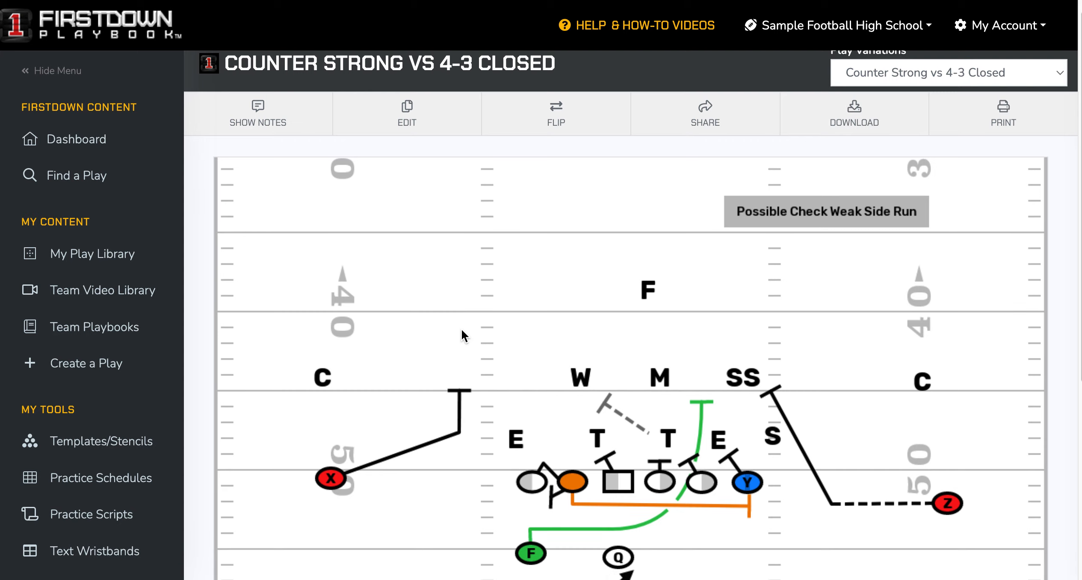
{"action": "scroll", "coordinate": [542, 384], "scroll_direction": "up", "scroll_amount": 1}
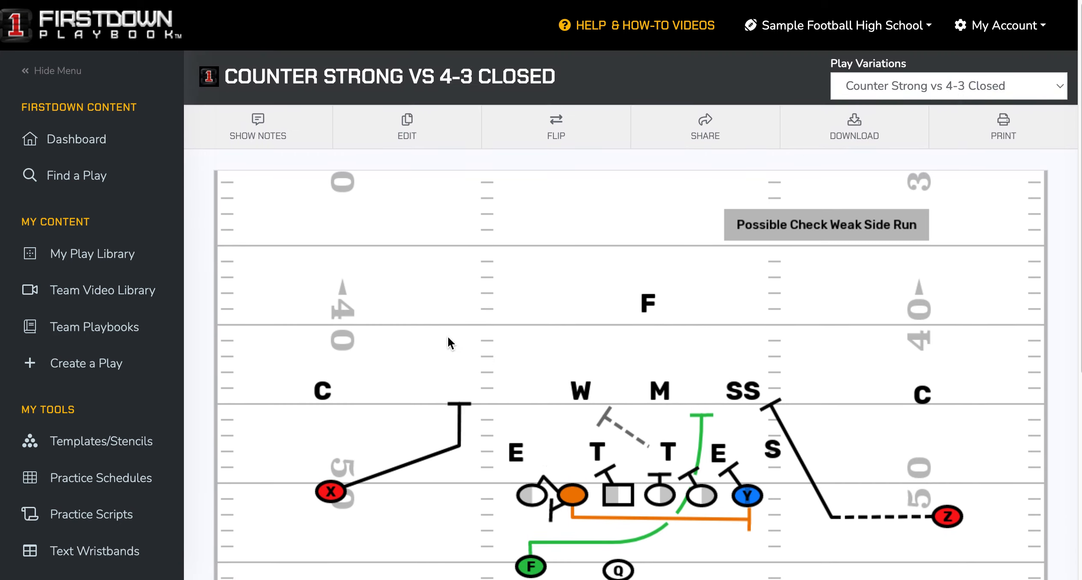
{"action": "scroll", "coordinate": [449, 340], "scroll_direction": "down", "scroll_amount": 3}
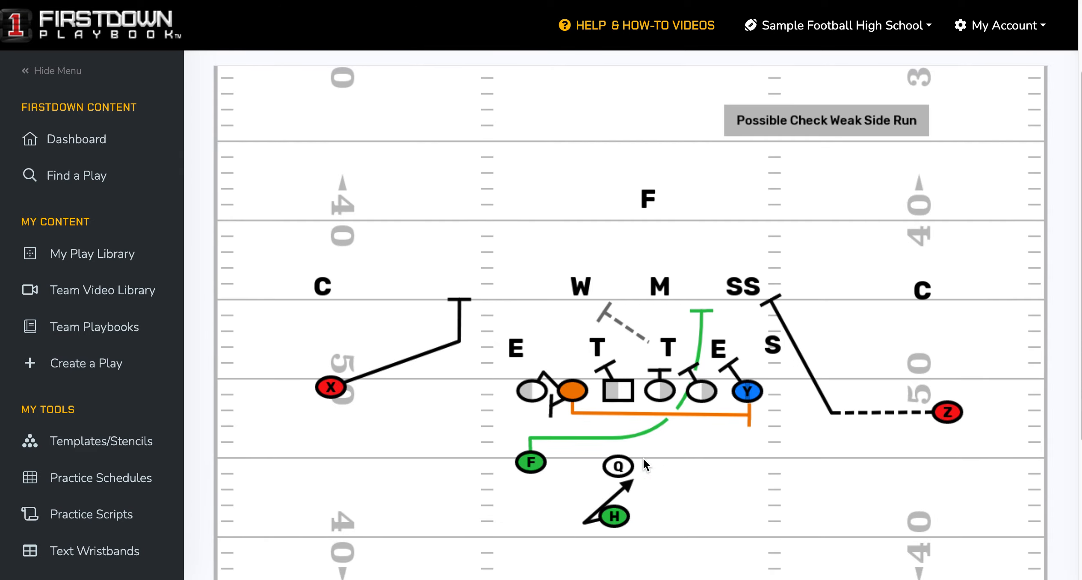
{"action": "scroll", "coordinate": [641, 492], "scroll_direction": "up", "scroll_amount": 3}
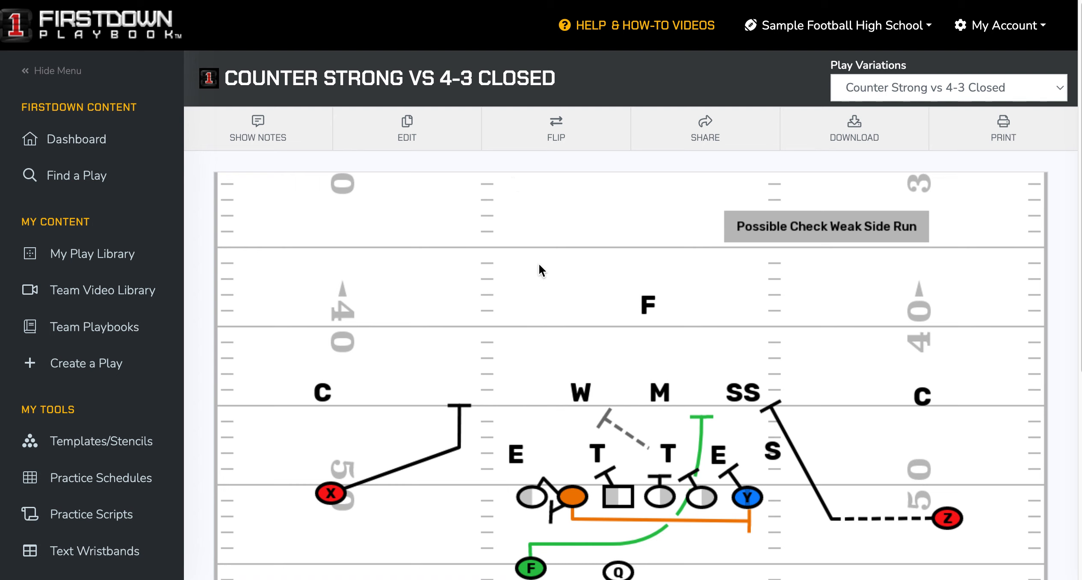
{"action": "left_click", "coordinate": [880, 88]}
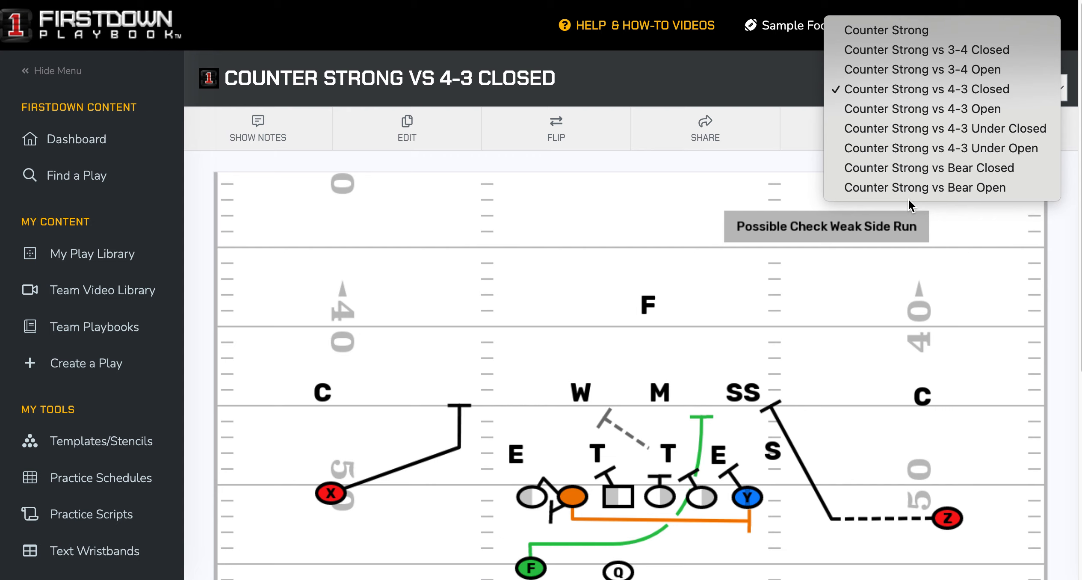
{"action": "left_click", "coordinate": [913, 71]}
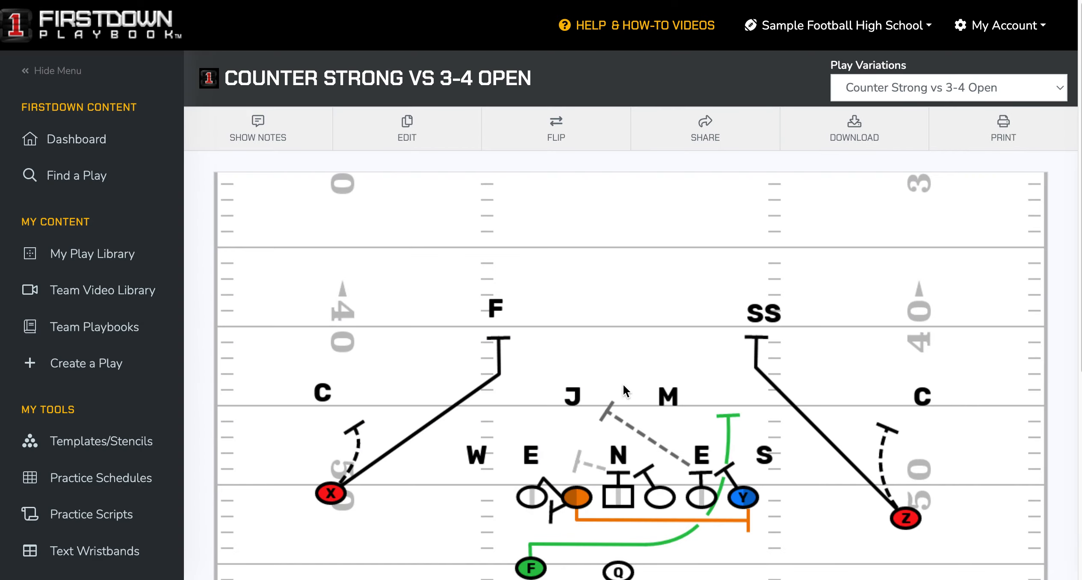
- Review the diagram and coaching points of the 3-4 Open variation and open a copy of the play for editing
{"action": "scroll", "coordinate": [623, 390], "scroll_direction": "down", "scroll_amount": 1}
{"action": "scroll", "coordinate": [715, 459], "scroll_direction": "down", "scroll_amount": 3}
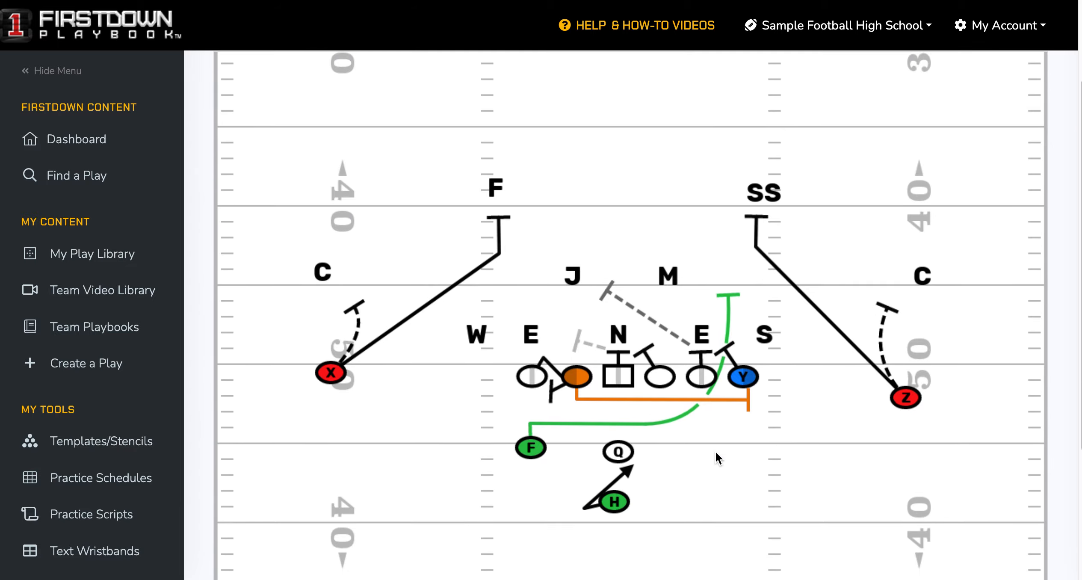
{"action": "scroll", "coordinate": [715, 451], "scroll_direction": "up", "scroll_amount": 3}
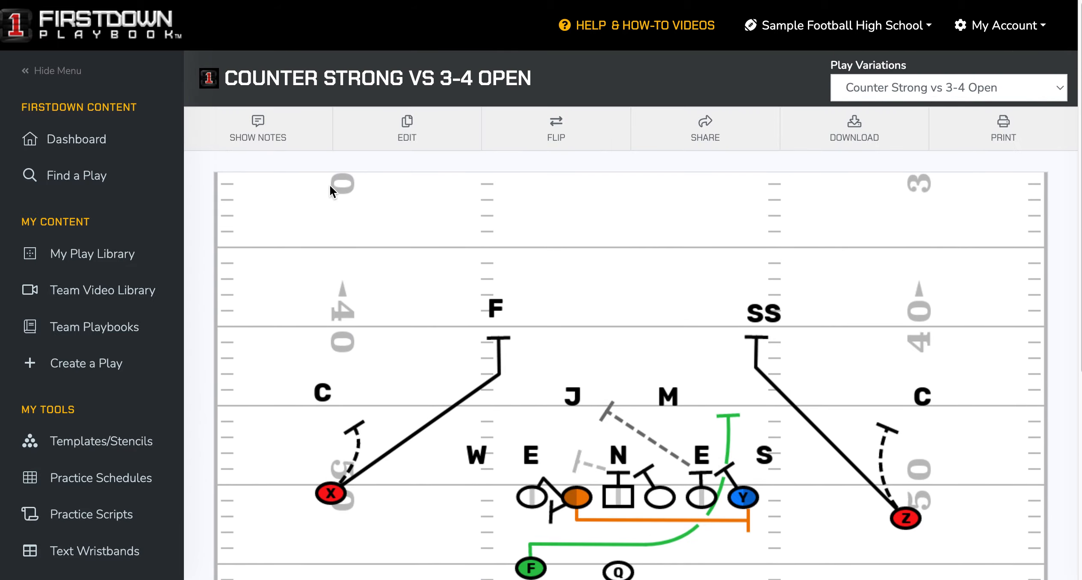
{"action": "left_click", "coordinate": [267, 122]}
{"action": "scroll", "coordinate": [896, 364], "scroll_direction": "down", "scroll_amount": 10}
{"action": "scroll", "coordinate": [896, 364], "scroll_direction": "up", "scroll_amount": 10}
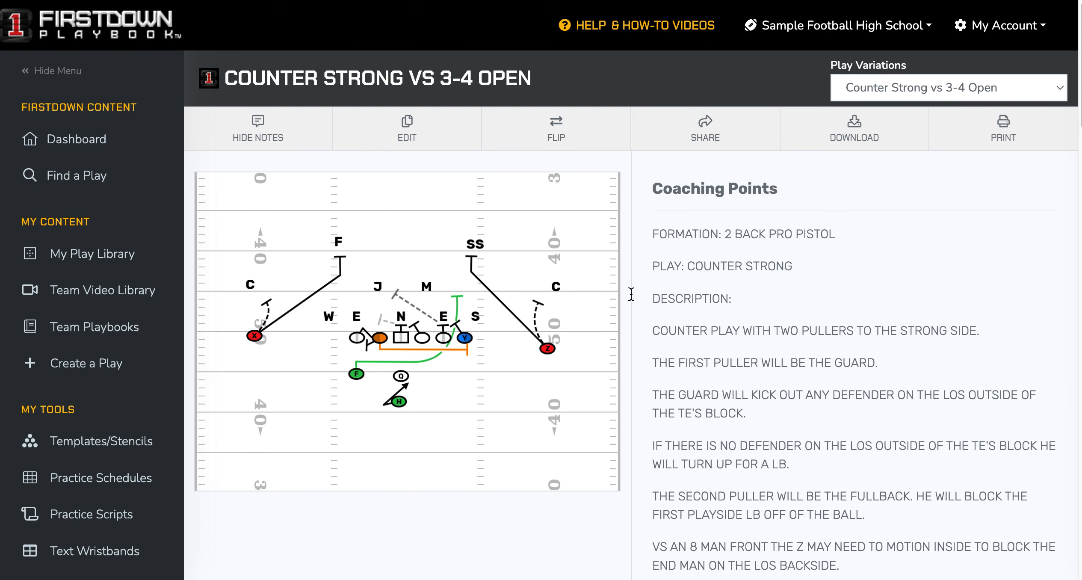
{"action": "left_click", "coordinate": [265, 137]}
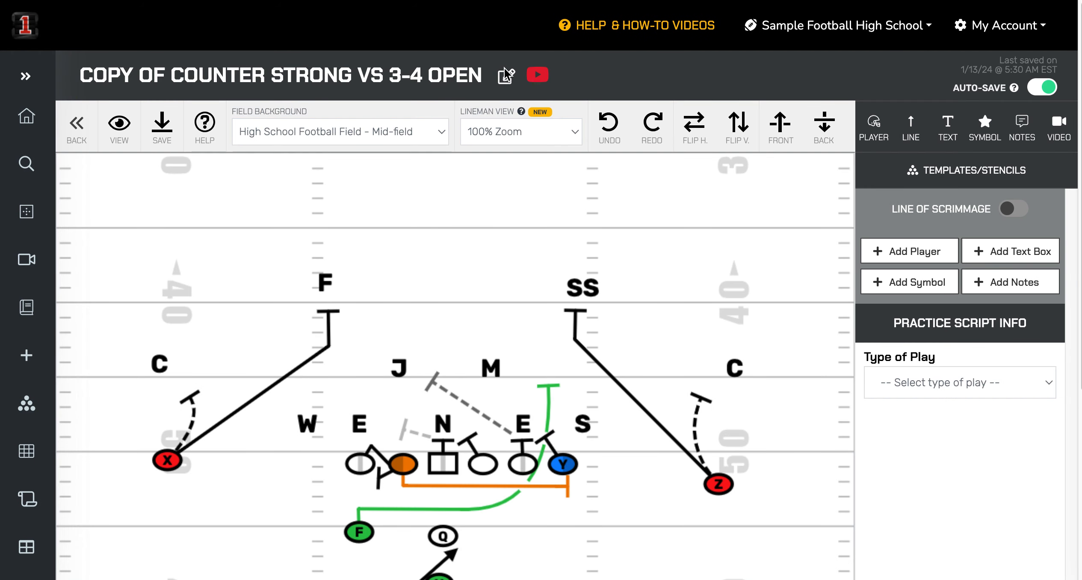
- Rename the copied play as Your Play and save the new name
{"action": "left_click", "coordinate": [506, 75]}
{"action": "triple_click", "coordinate": [332, 96]}
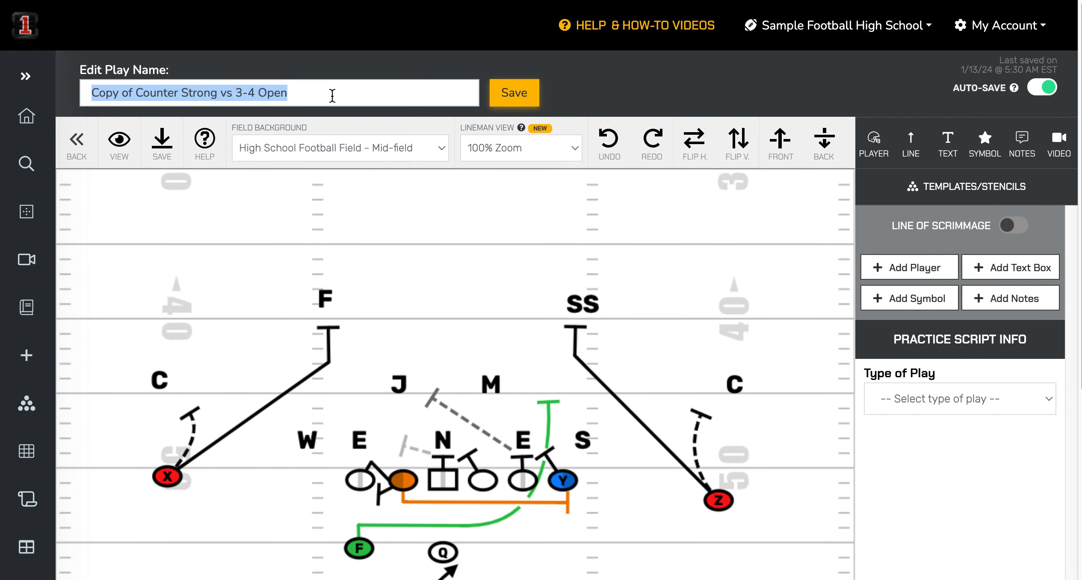
{"action": "type", "text": "Your Play"}
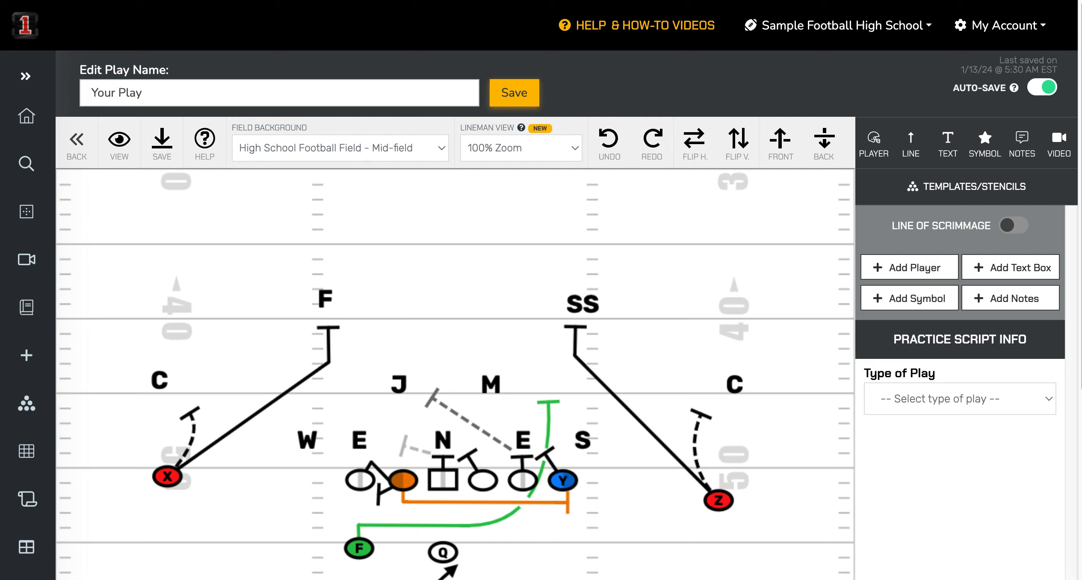
{"action": "left_click", "coordinate": [514, 92]}
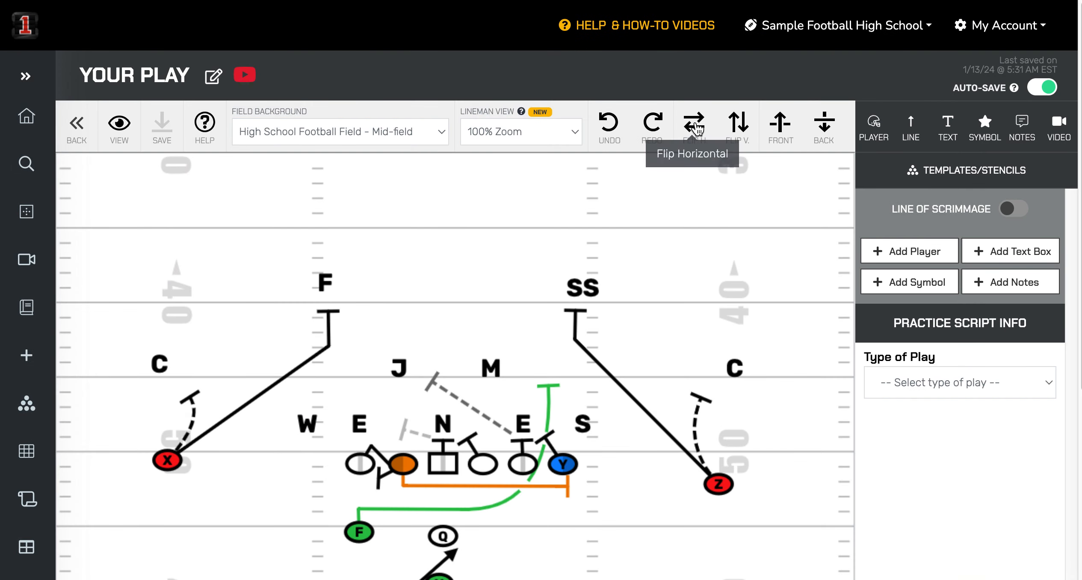
- Flip the whole play horizontally and back, and vertically and back
{"action": "left_click", "coordinate": [697, 128]}
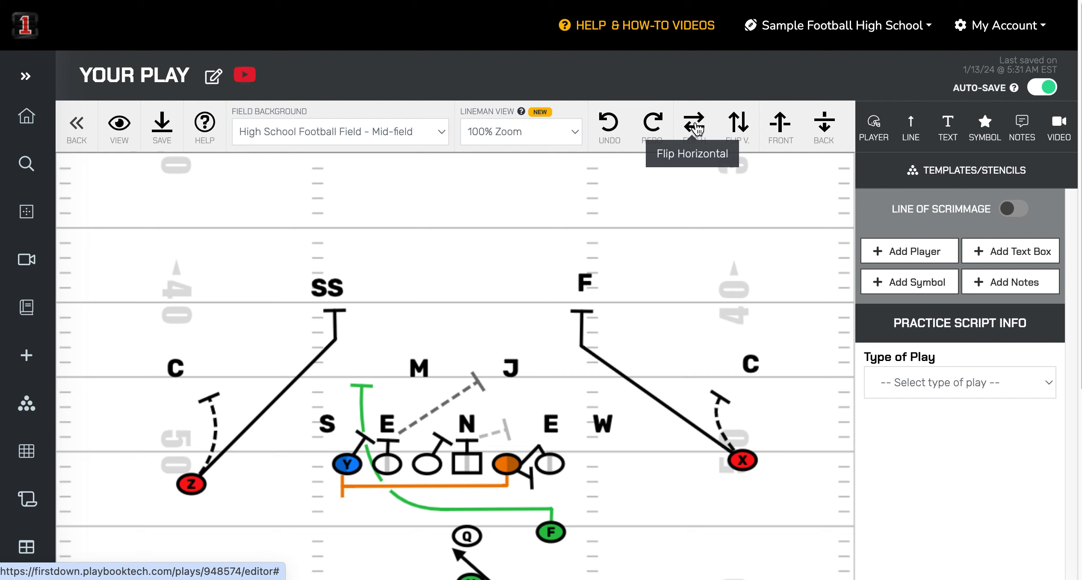
{"action": "left_click", "coordinate": [697, 128]}
{"action": "left_click", "coordinate": [738, 126]}
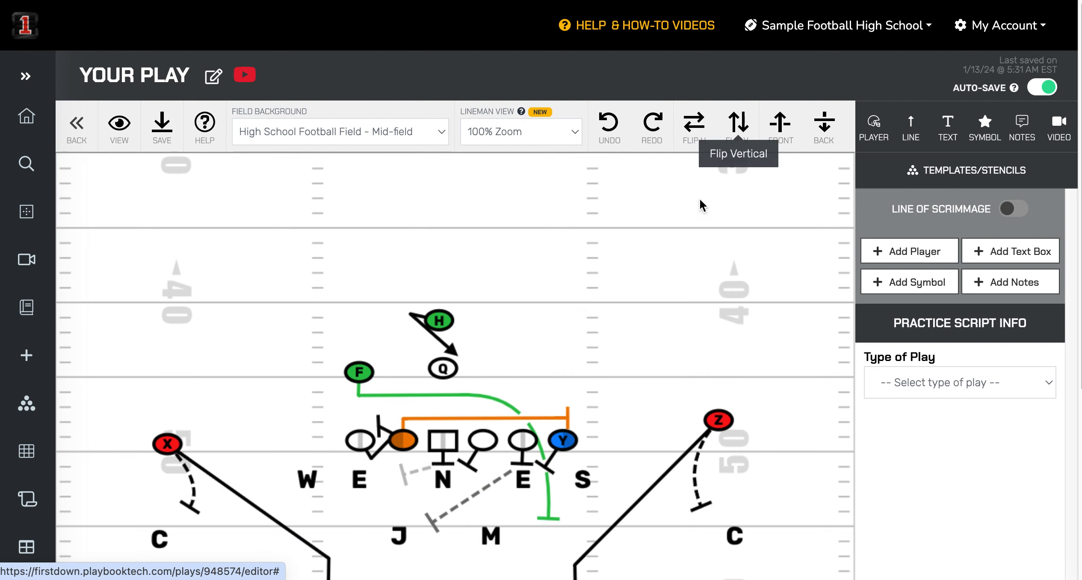
{"action": "scroll", "coordinate": [639, 286], "scroll_direction": "down", "scroll_amount": 6}
{"action": "scroll", "coordinate": [641, 284], "scroll_direction": "up", "scroll_amount": 6}
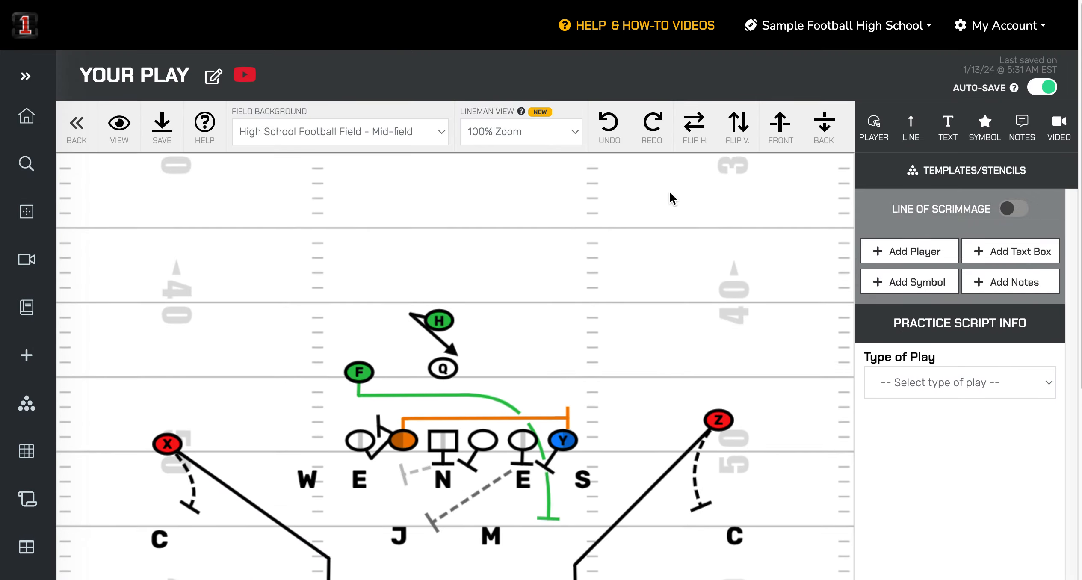
{"action": "left_click", "coordinate": [738, 126]}
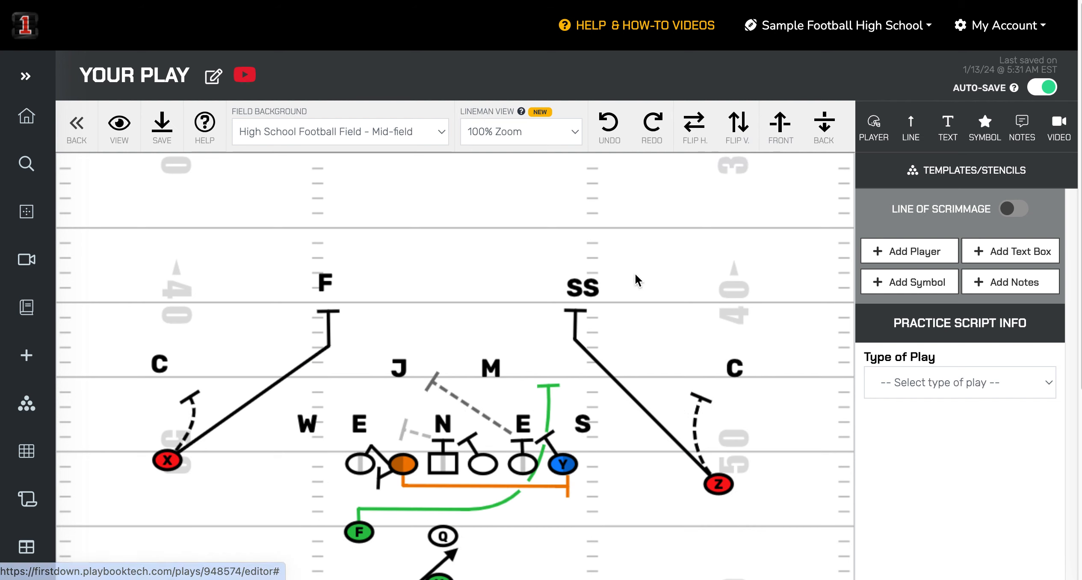
- Move the SS defender down beside the Z-side cornerback, centre the F defender deep, and redirect the long dashed grey block past the M
{"action": "left_click", "coordinate": [582, 288]}
{"action": "left_click_drag", "start_coordinate": [582, 288], "coordinate": [631, 308]}
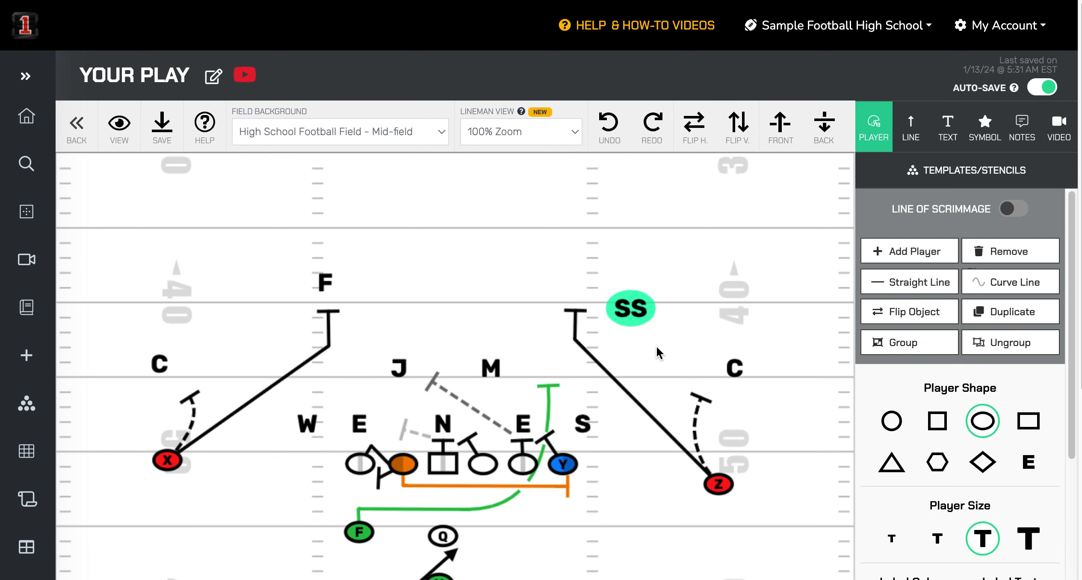
{"action": "left_click_drag", "start_coordinate": [659, 353], "coordinate": [661, 356]}
{"action": "left_click", "coordinate": [348, 297]}
{"action": "left_click_drag", "start_coordinate": [444, 226], "coordinate": [444, 228]}
{"action": "left_click_drag", "start_coordinate": [434, 383], "coordinate": [470, 330]}
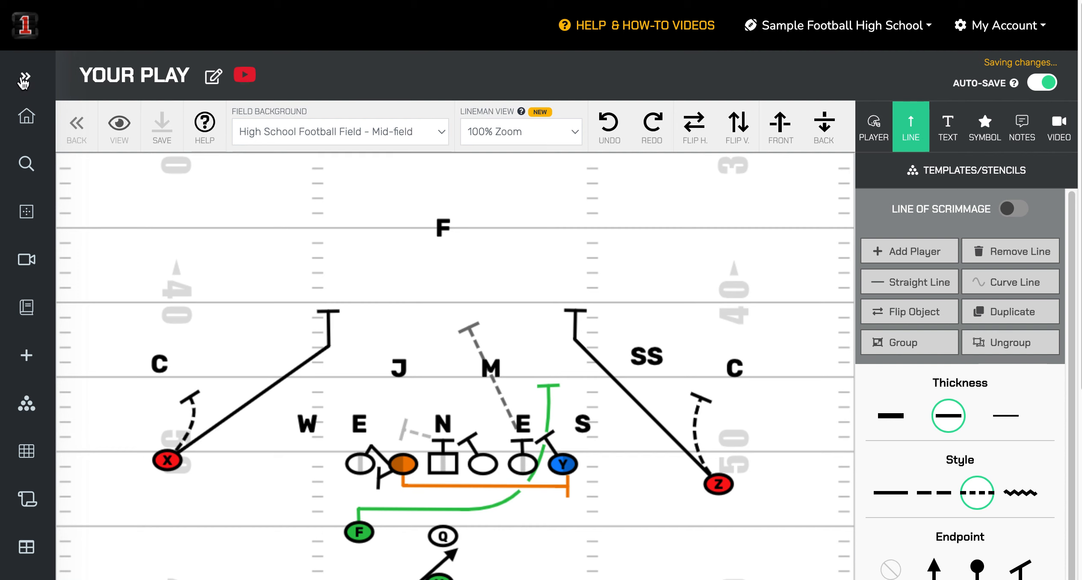
- Open My Play Library and look over the saved plays, including the edited Your Play
{"action": "left_click", "coordinate": [25, 82]}
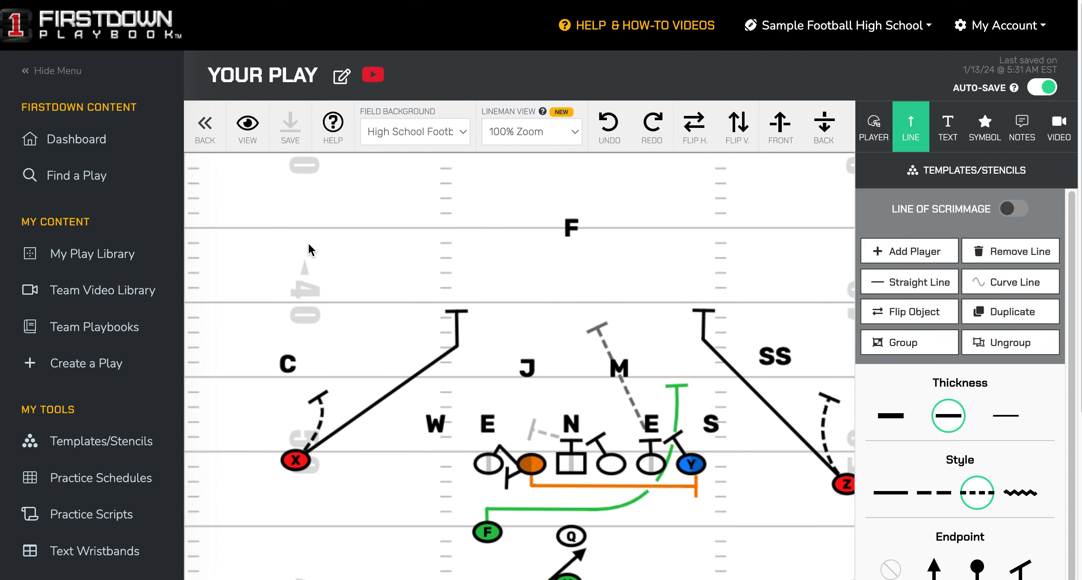
{"action": "left_click", "coordinate": [105, 253]}
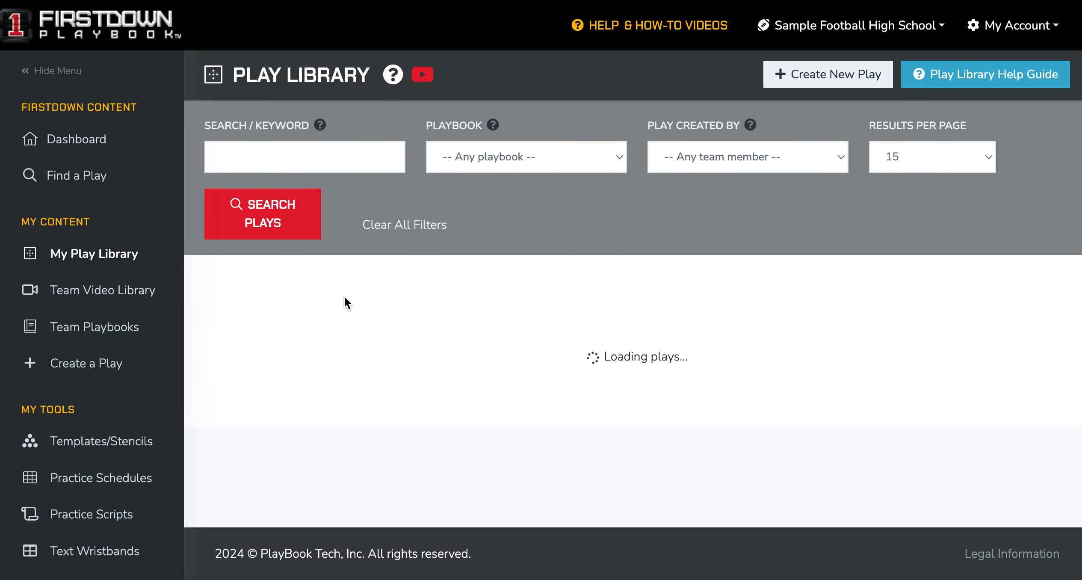
{"action": "scroll", "coordinate": [417, 317], "scroll_direction": "down", "scroll_amount": 2}
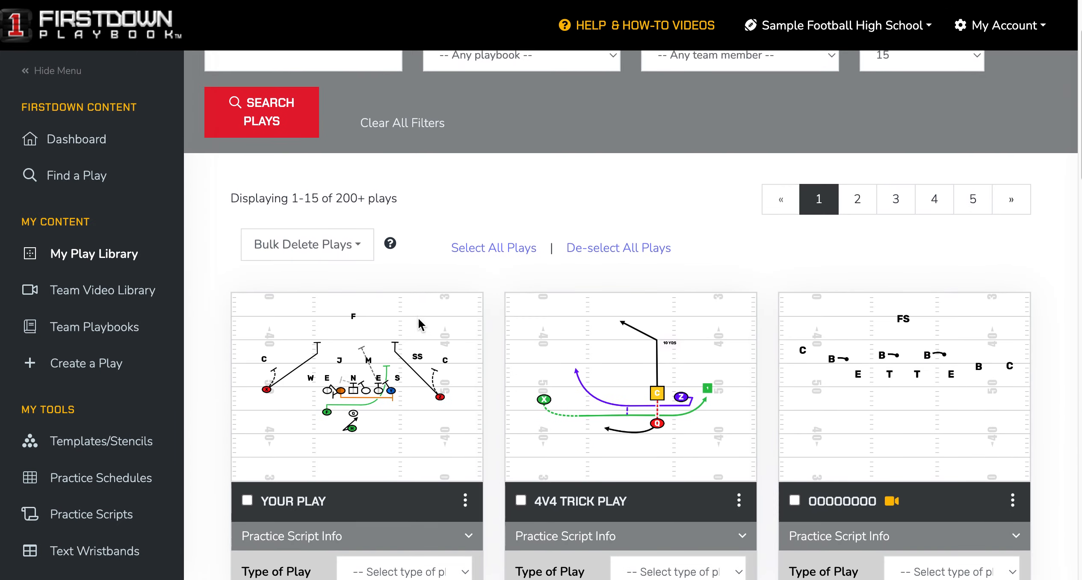
{"action": "scroll", "coordinate": [398, 402], "scroll_direction": "down", "scroll_amount": 9}
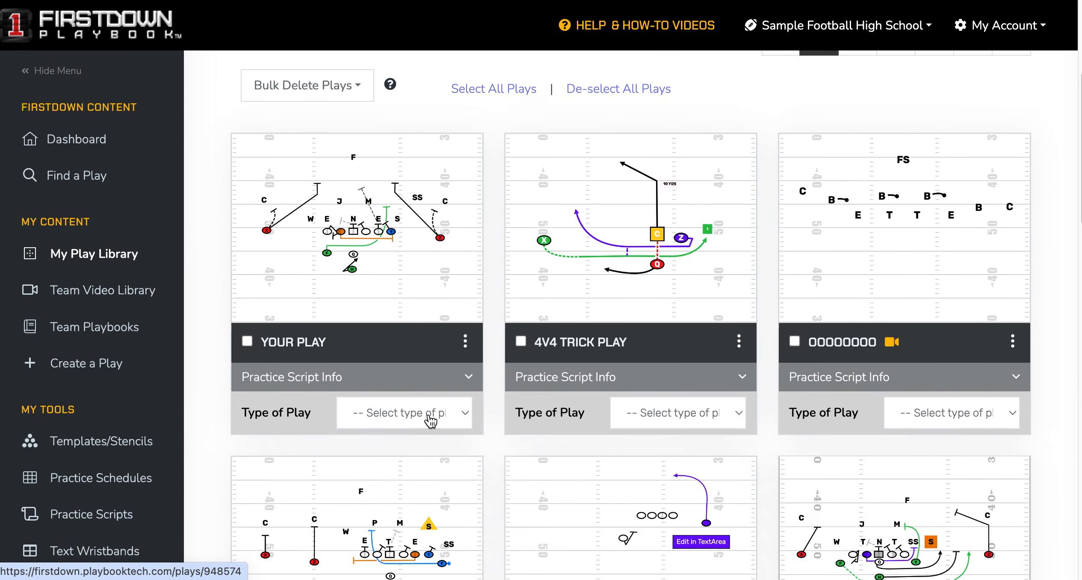
{"action": "scroll", "coordinate": [424, 418], "scroll_direction": "up", "scroll_amount": 11}
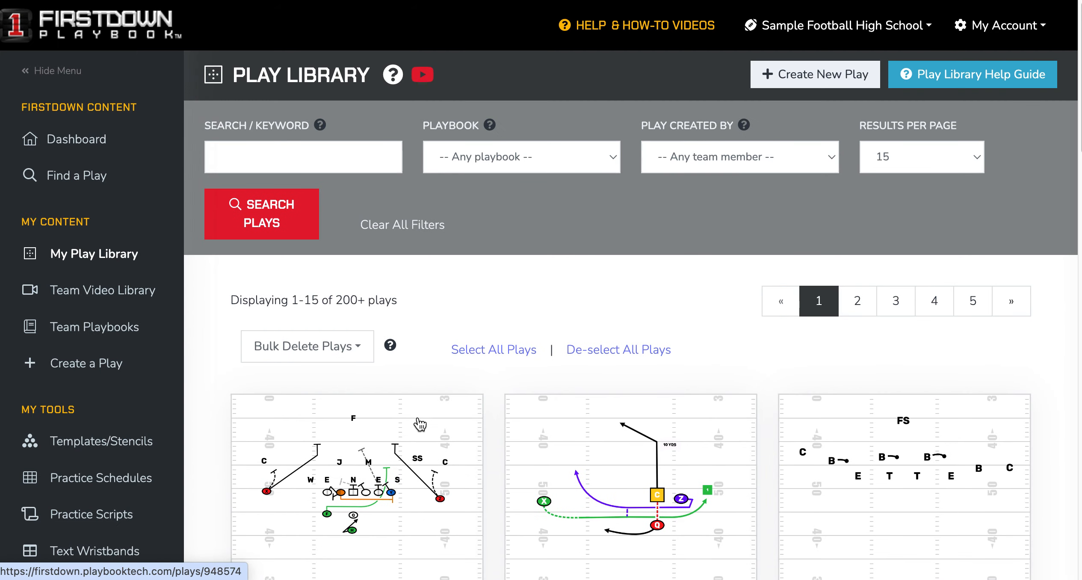
{"action": "scroll", "coordinate": [417, 425], "scroll_direction": "down", "scroll_amount": 2}
{"action": "scroll", "coordinate": [585, 414], "scroll_direction": "up", "scroll_amount": 2}
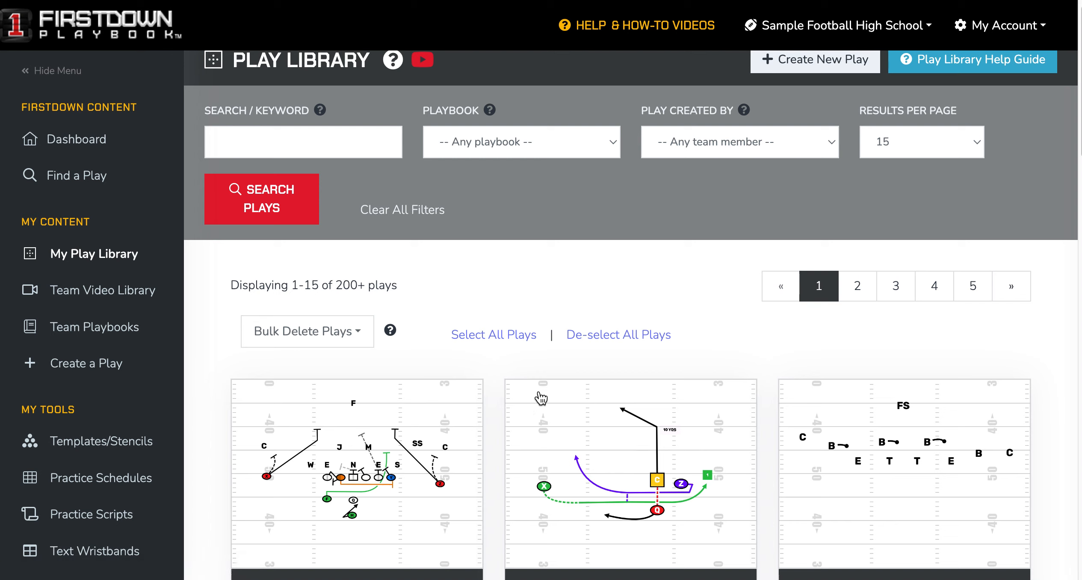
- Examine the team member and playbook options available for filtering the play library
{"action": "left_click", "coordinate": [712, 150]}
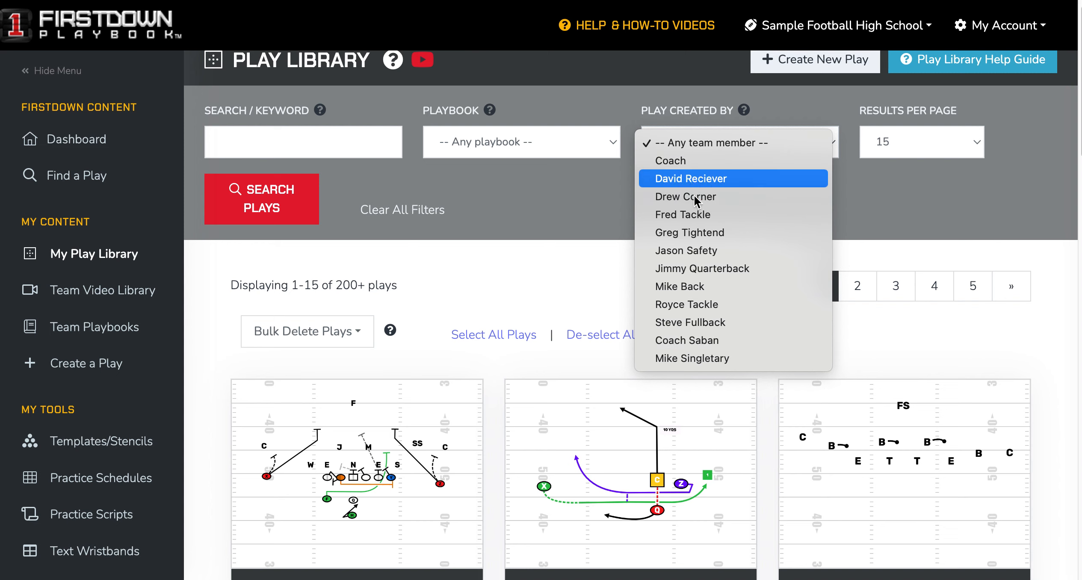
{"action": "left_click", "coordinate": [535, 169]}
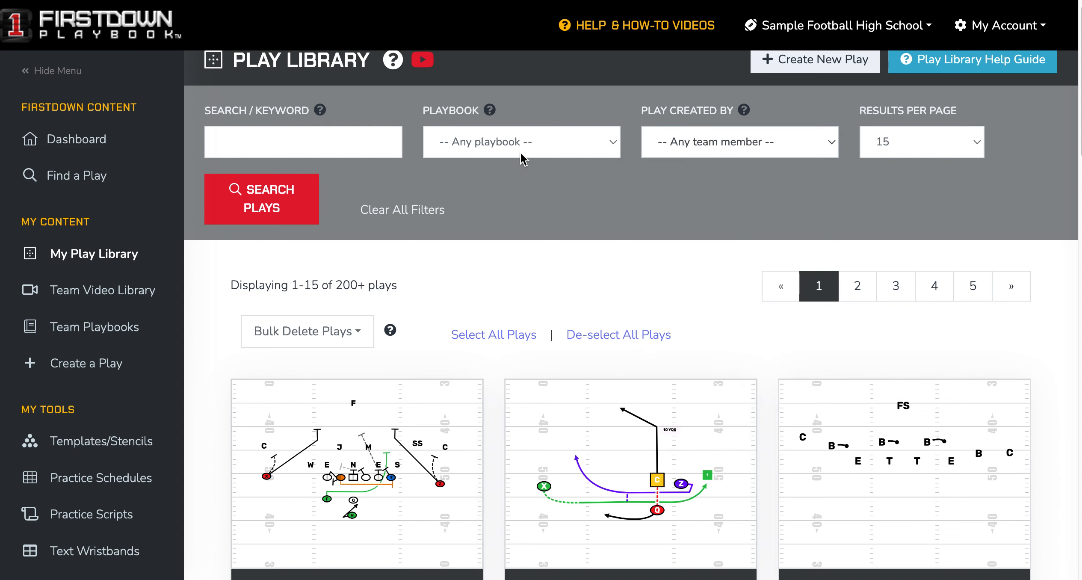
{"action": "left_click", "coordinate": [518, 151]}
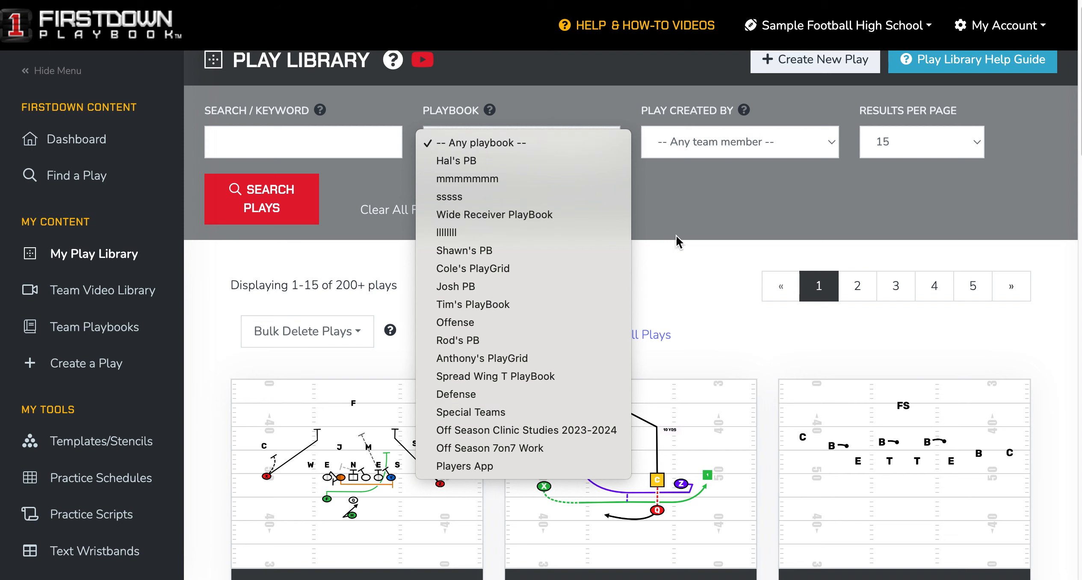
{"action": "left_click", "coordinate": [676, 216]}
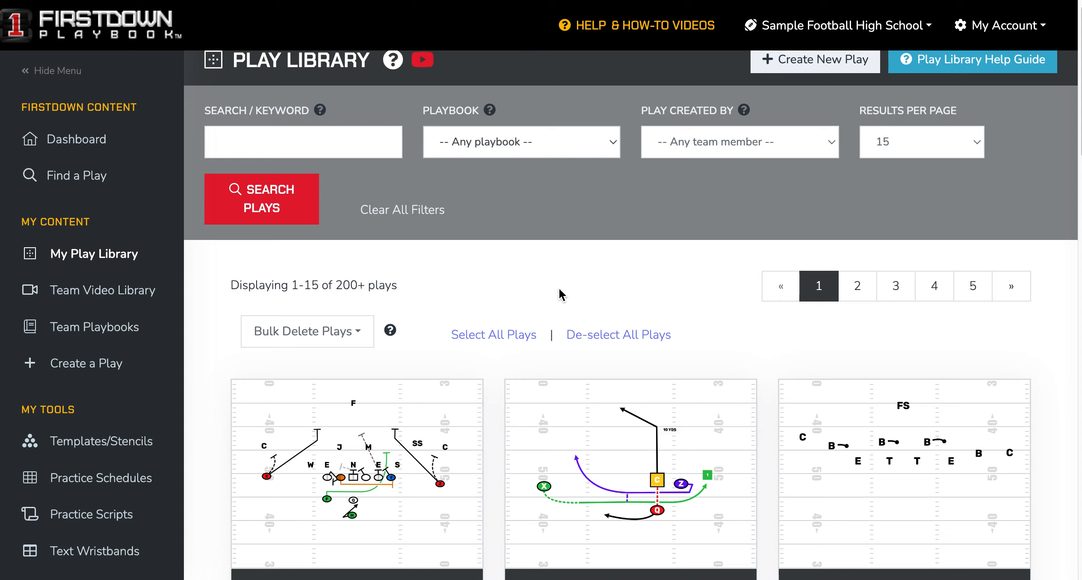
- Open the Team Playbooks and browse the PlayCard and PlayGrid playbooks
{"action": "left_click", "coordinate": [82, 330]}
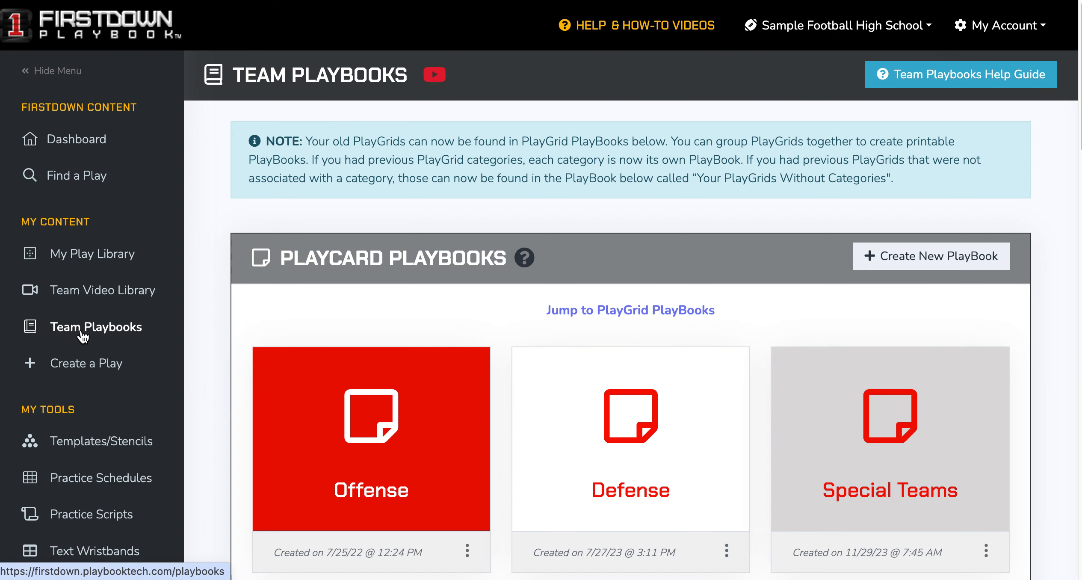
{"action": "scroll", "coordinate": [463, 301], "scroll_direction": "down", "scroll_amount": 3}
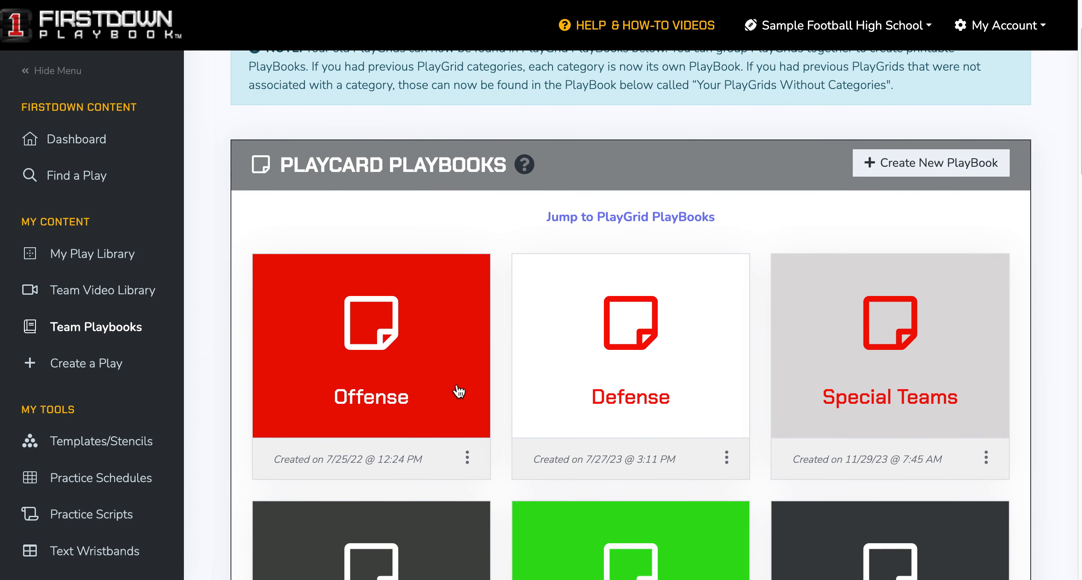
{"action": "scroll", "coordinate": [442, 378], "scroll_direction": "down", "scroll_amount": 1}
{"action": "scroll", "coordinate": [443, 377], "scroll_direction": "down", "scroll_amount": 1}
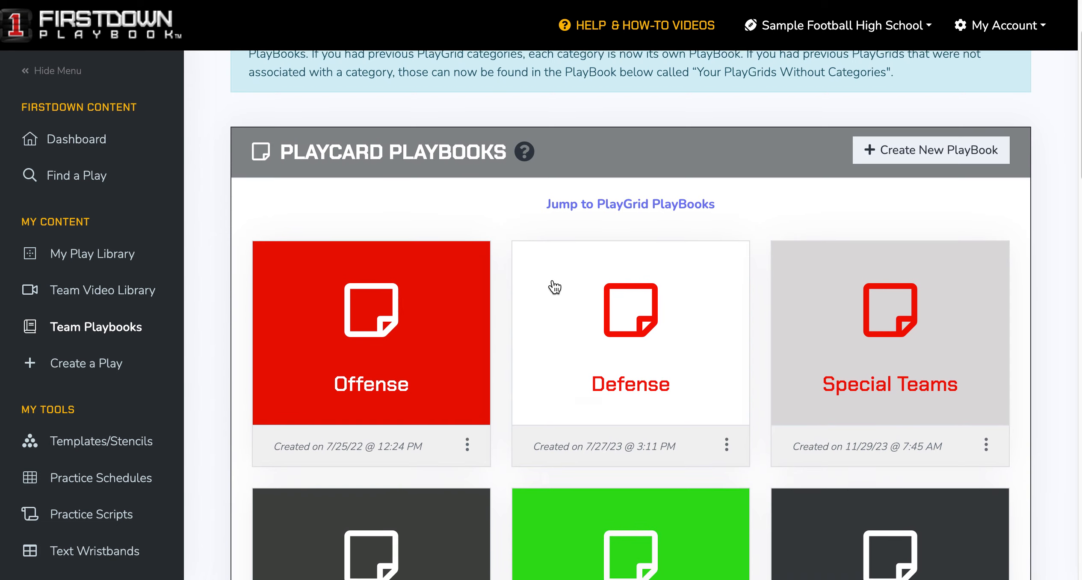
{"action": "scroll", "coordinate": [551, 285], "scroll_direction": "down", "scroll_amount": 10}
{"action": "scroll", "coordinate": [442, 242], "scroll_direction": "up", "scroll_amount": 10}
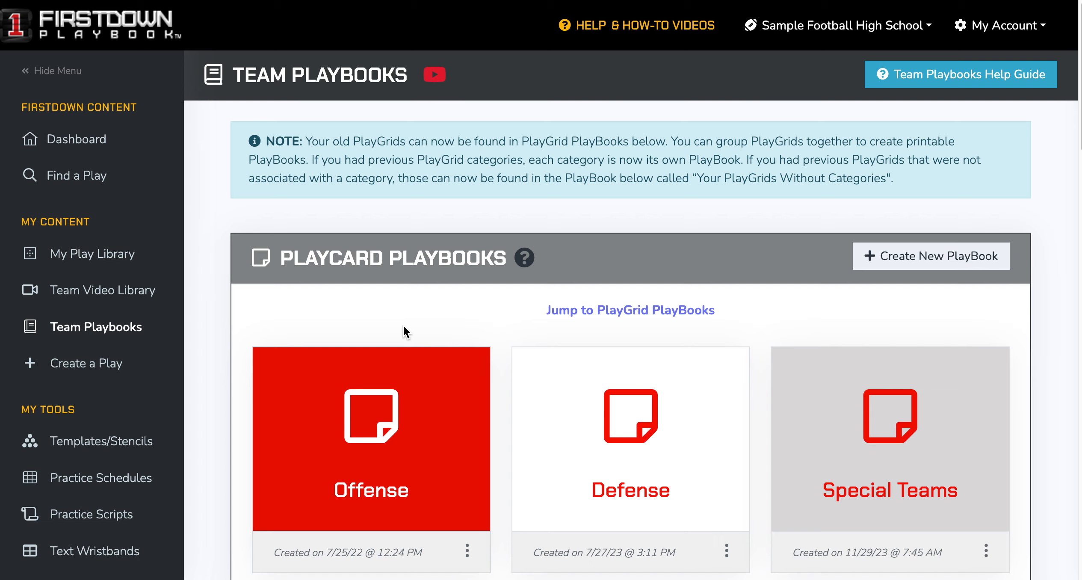
{"action": "scroll", "coordinate": [405, 325], "scroll_direction": "down", "scroll_amount": 1}
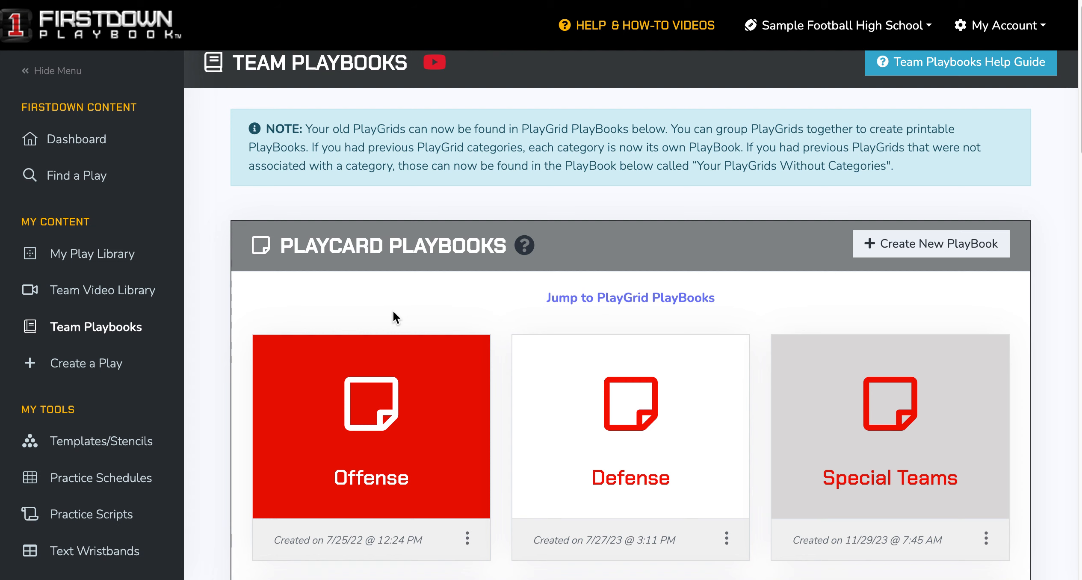
{"action": "scroll", "coordinate": [393, 314], "scroll_direction": "down", "scroll_amount": 10}
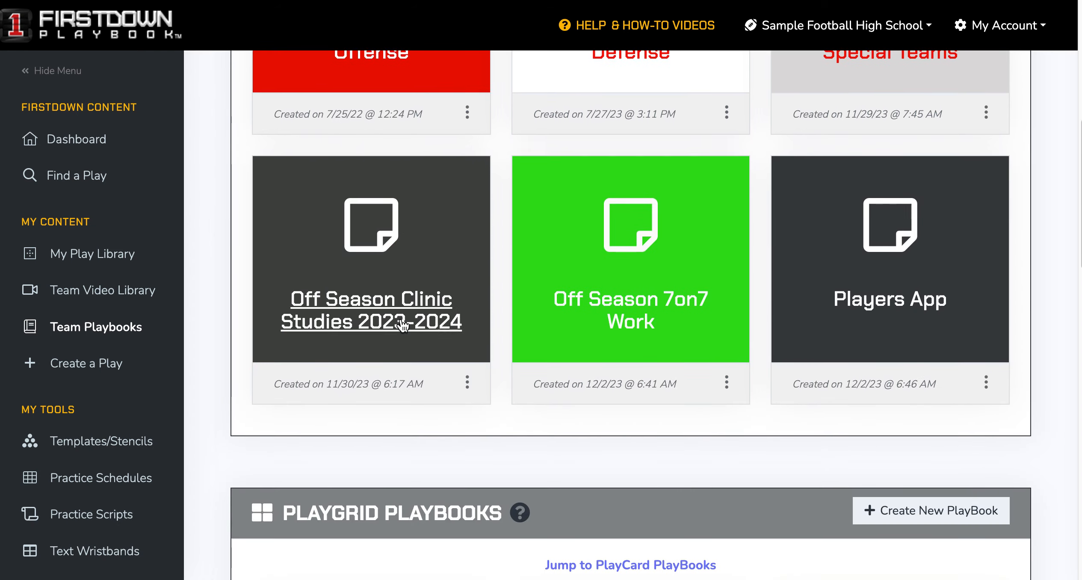
- Look over the PlayCard and PlayGrid playbooks and open the Offense playbook
{"action": "scroll", "coordinate": [409, 338], "scroll_direction": "down", "scroll_amount": 6}
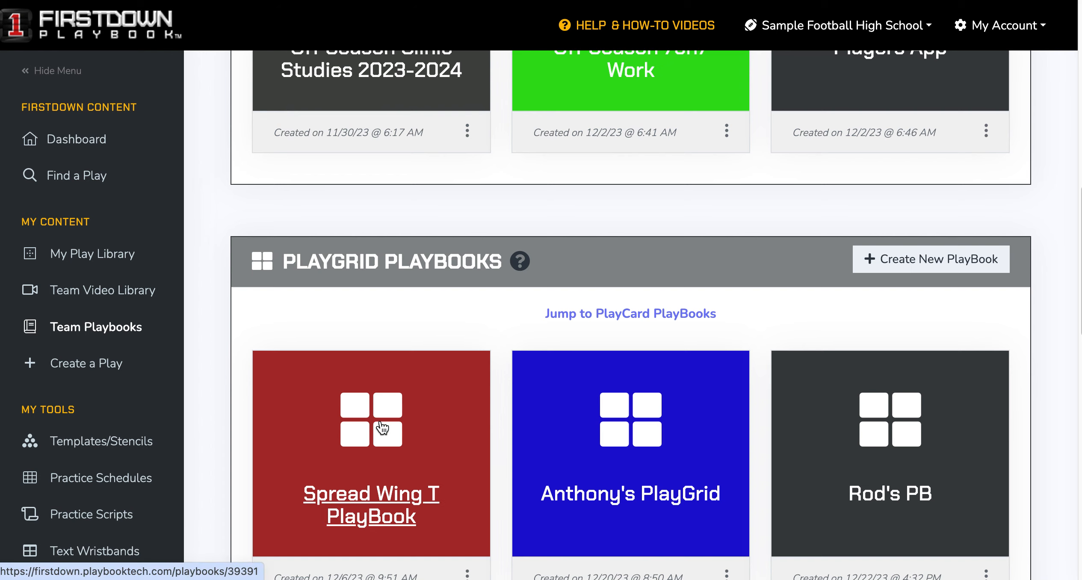
{"action": "scroll", "coordinate": [389, 447], "scroll_direction": "up", "scroll_amount": 5}
{"action": "scroll", "coordinate": [389, 447], "scroll_direction": "up", "scroll_amount": 9}
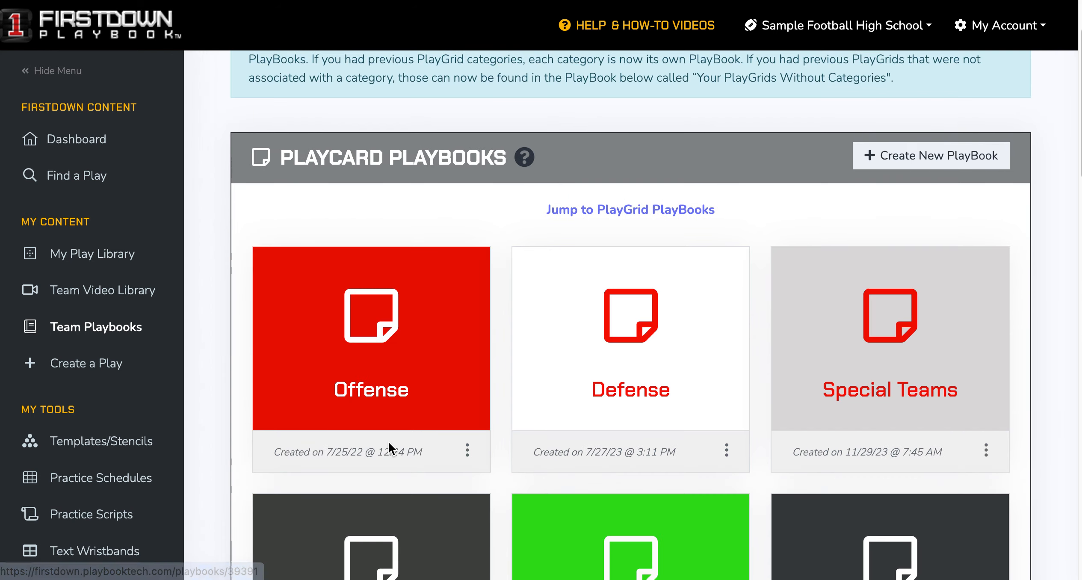
{"action": "scroll", "coordinate": [435, 346], "scroll_direction": "down", "scroll_amount": 1}
{"action": "scroll", "coordinate": [435, 346], "scroll_direction": "down", "scroll_amount": 3}
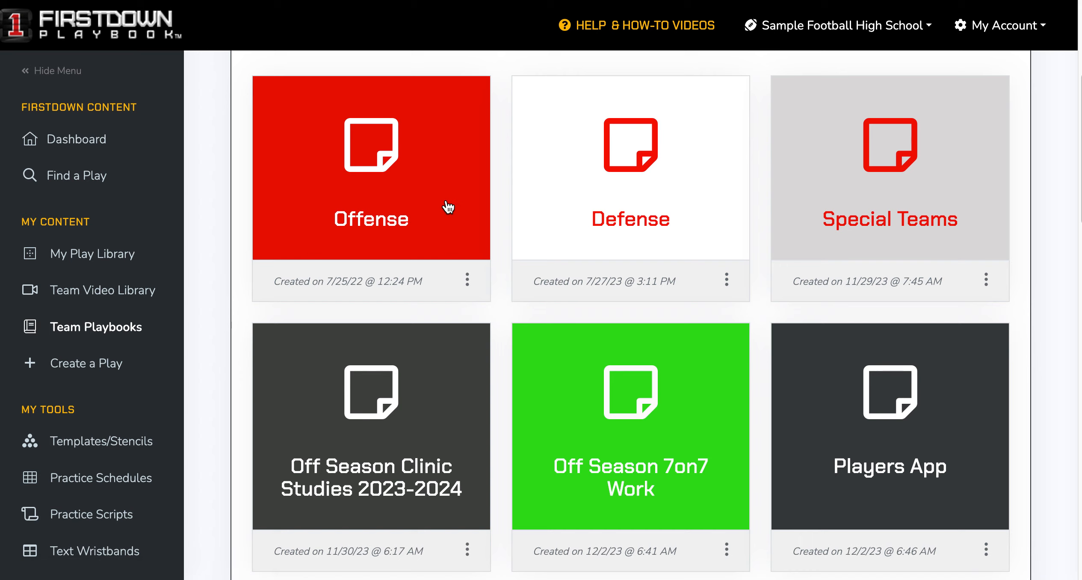
{"action": "scroll", "coordinate": [447, 212], "scroll_direction": "down", "scroll_amount": 1}
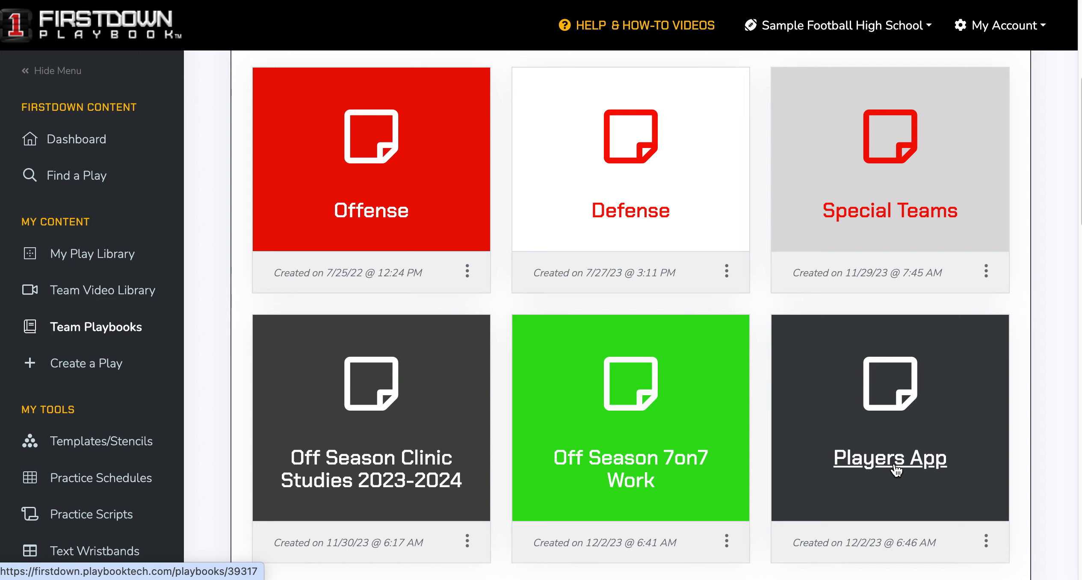
{"action": "left_click", "coordinate": [387, 214]}
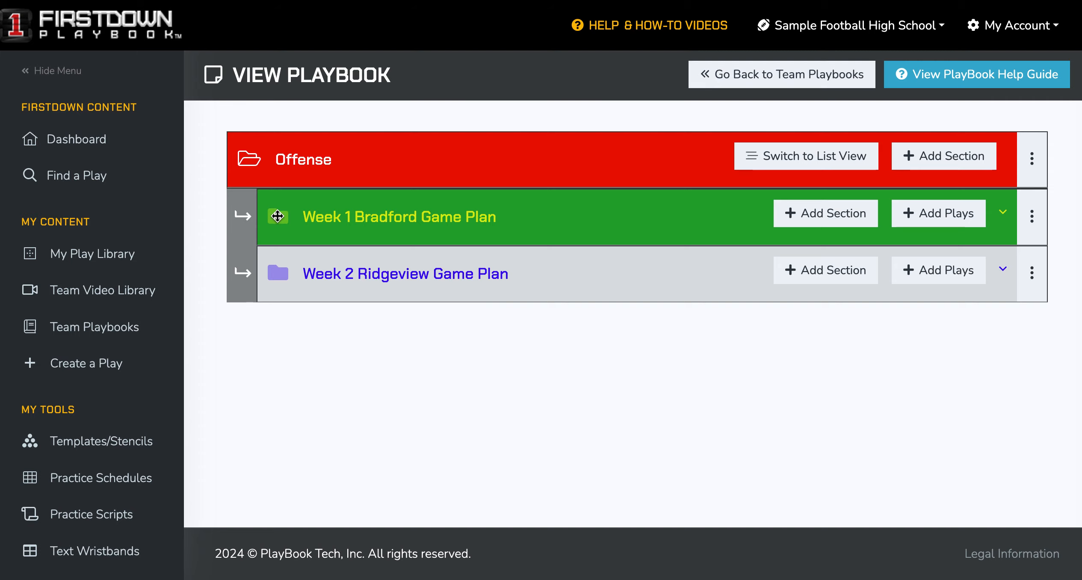
- Expand the Week 1 Bradford Game Plan and look over its sections
{"action": "left_click", "coordinate": [277, 217]}
{"action": "scroll", "coordinate": [492, 338], "scroll_direction": "down", "scroll_amount": 15}
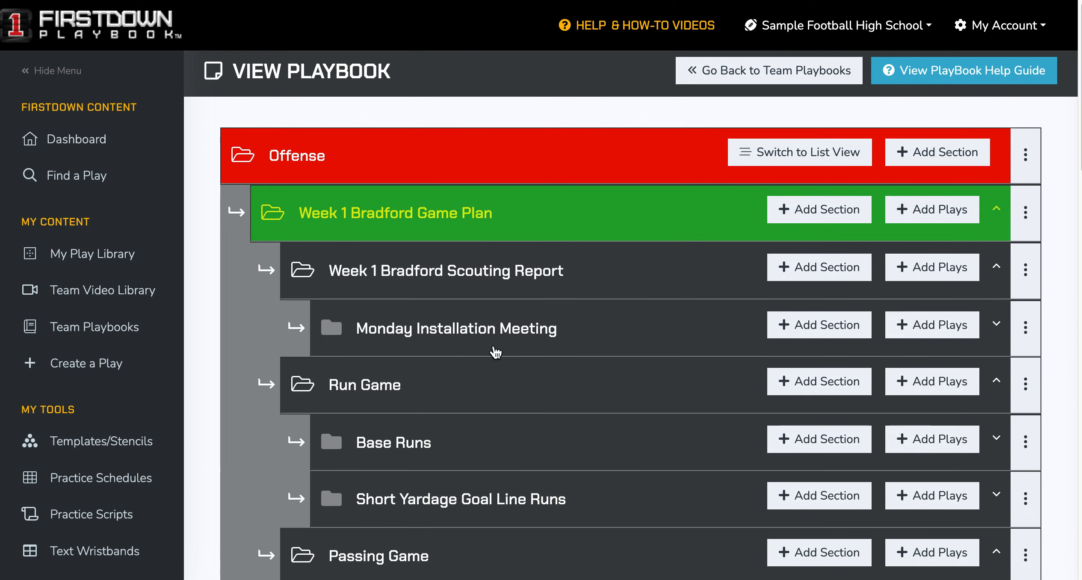
{"action": "scroll", "coordinate": [533, 375], "scroll_direction": "up", "scroll_amount": 15}
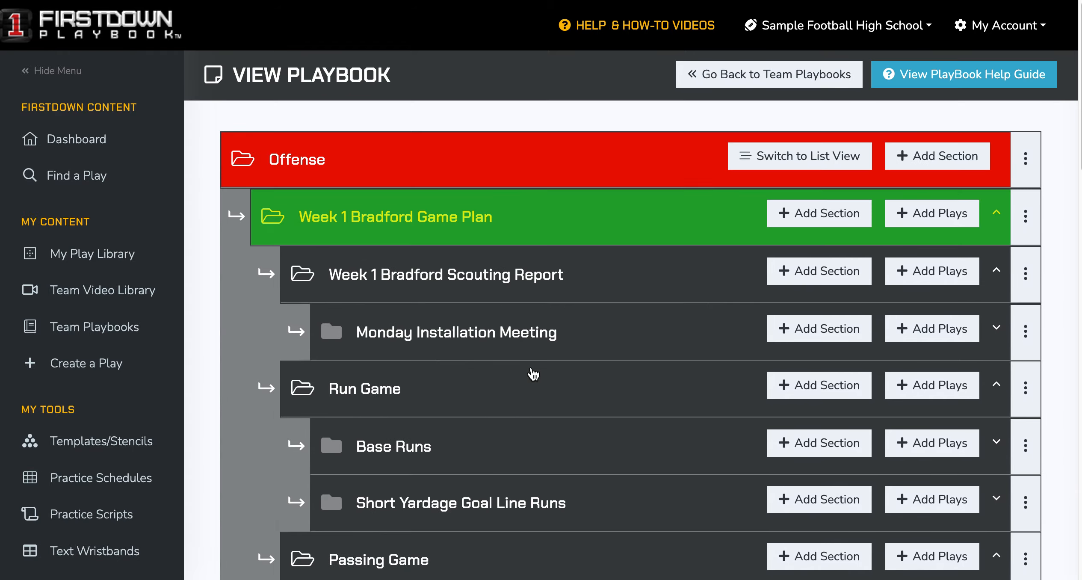
{"action": "scroll", "coordinate": [534, 375], "scroll_direction": "down", "scroll_amount": 2}
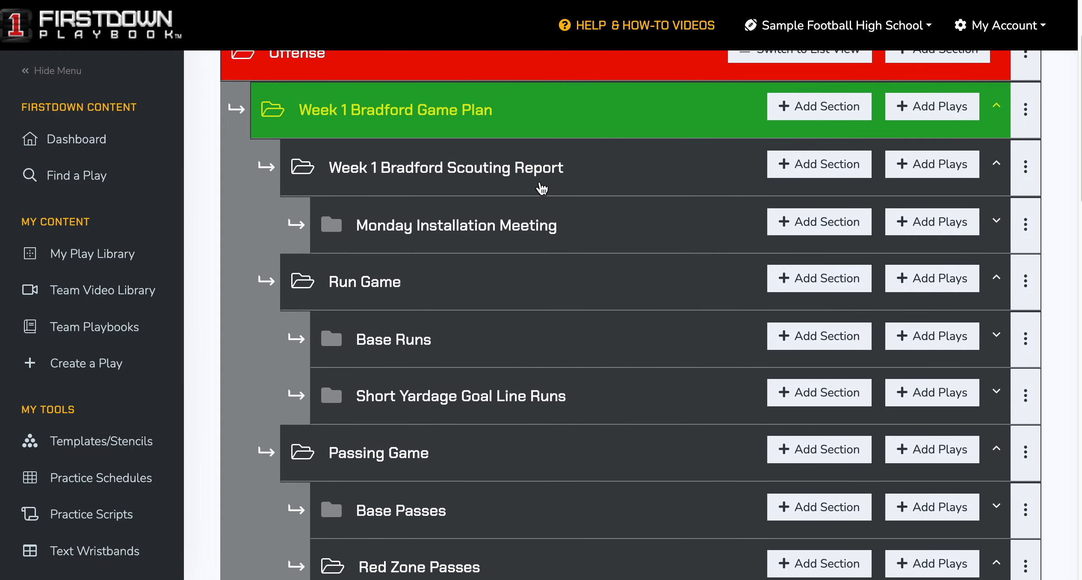
- Expand the Monday Installation Meeting section and review its plays and the run and passing game sections below
{"action": "left_click", "coordinate": [336, 222]}
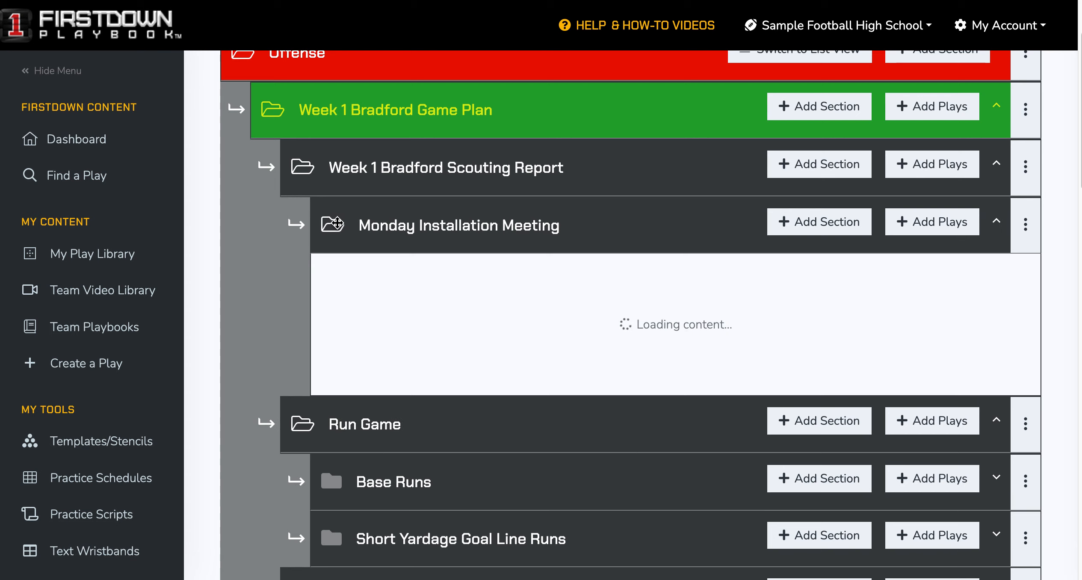
{"action": "scroll", "coordinate": [597, 366], "scroll_direction": "down", "scroll_amount": 5}
{"action": "scroll", "coordinate": [598, 367], "scroll_direction": "down", "scroll_amount": 12}
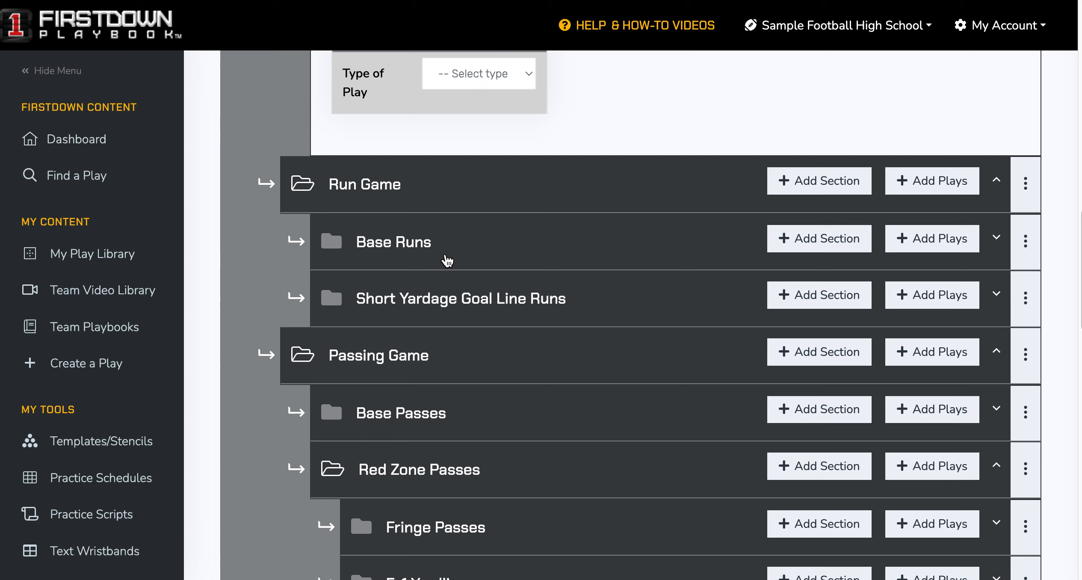
{"action": "scroll", "coordinate": [466, 299], "scroll_direction": "down", "scroll_amount": 3}
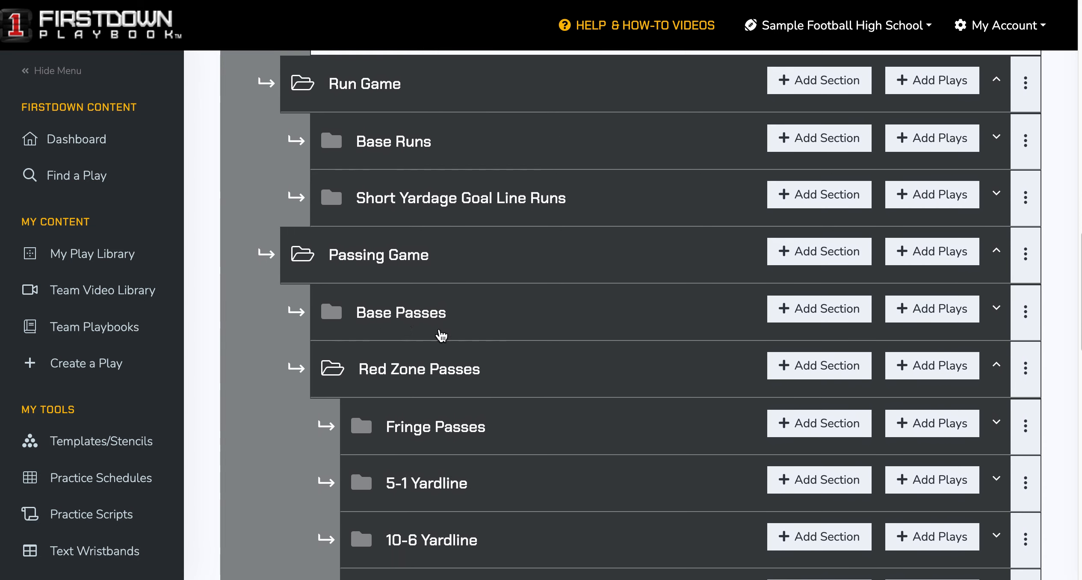
{"action": "scroll", "coordinate": [507, 355], "scroll_direction": "down", "scroll_amount": 1}
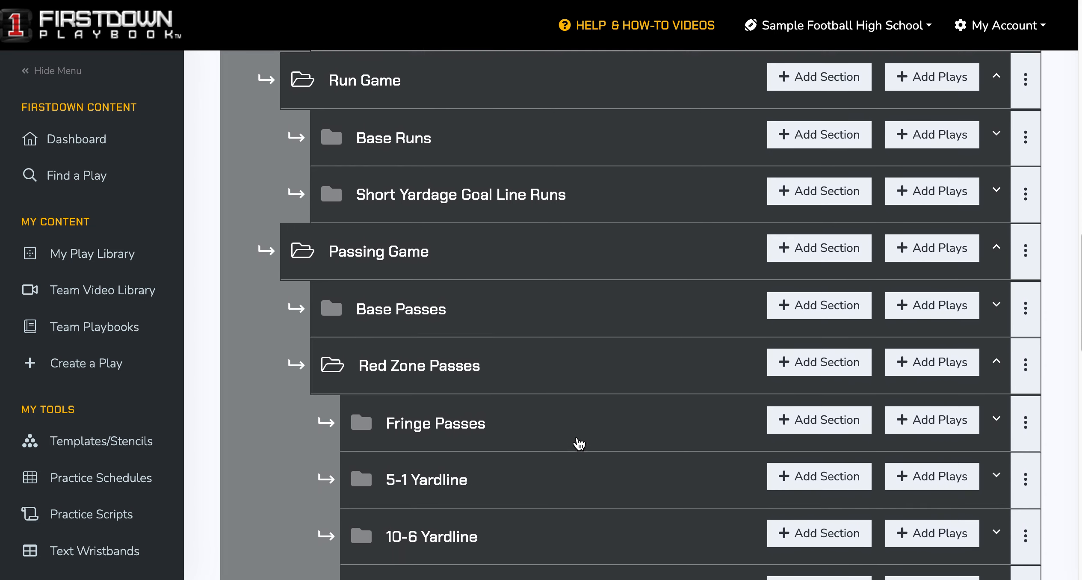
{"action": "scroll", "coordinate": [532, 416], "scroll_direction": "down", "scroll_amount": 2}
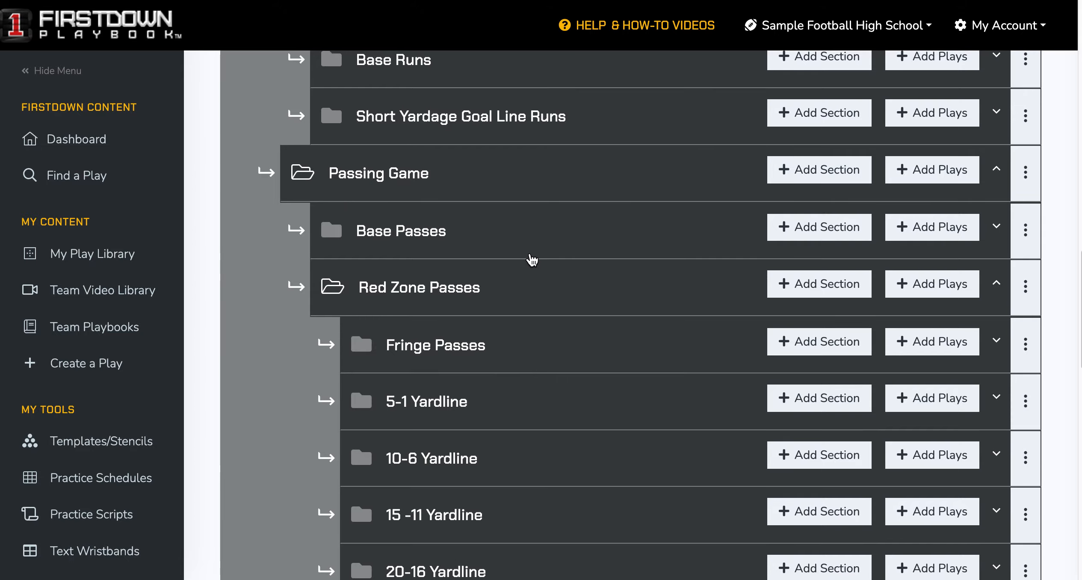
- Expand the Base Passes section and look through its plays and the red zone, third-down and two-minute pass sections
{"action": "left_click", "coordinate": [339, 229]}
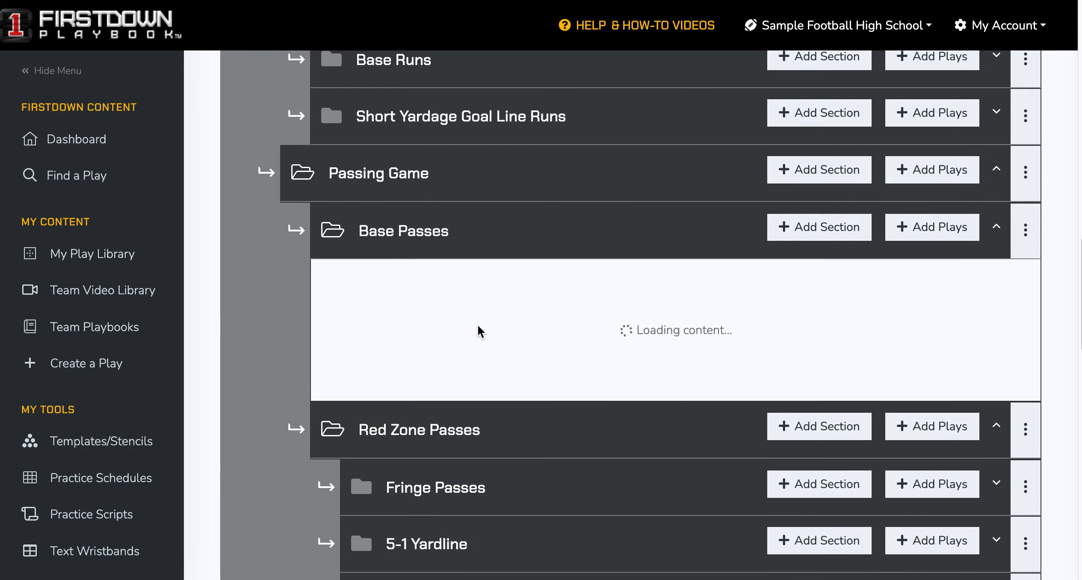
{"action": "scroll", "coordinate": [515, 376], "scroll_direction": "down", "scroll_amount": 1}
{"action": "scroll", "coordinate": [515, 376], "scroll_direction": "down", "scroll_amount": 20}
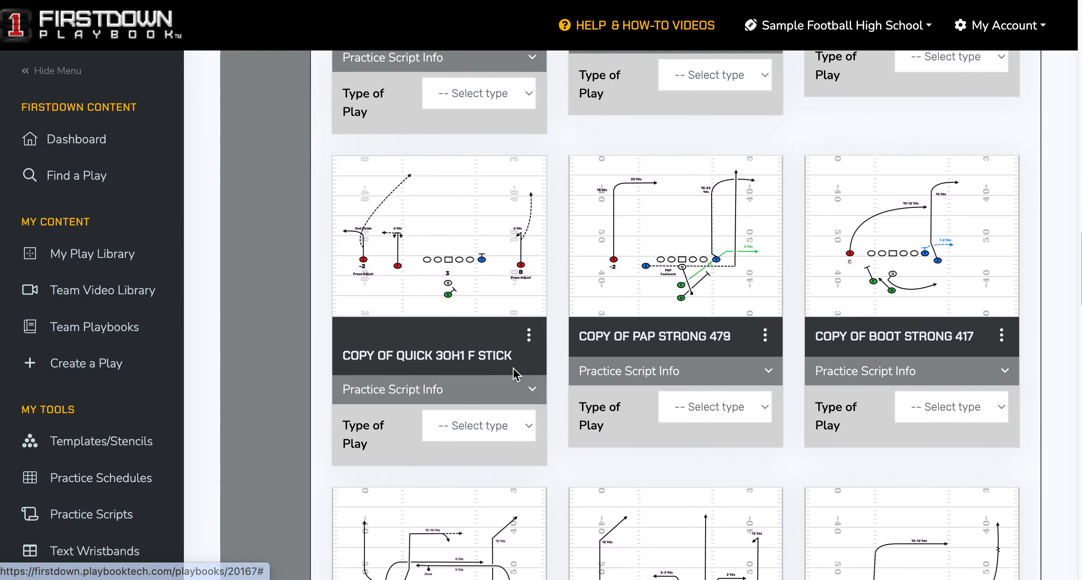
{"action": "scroll", "coordinate": [515, 373], "scroll_direction": "down", "scroll_amount": 4}
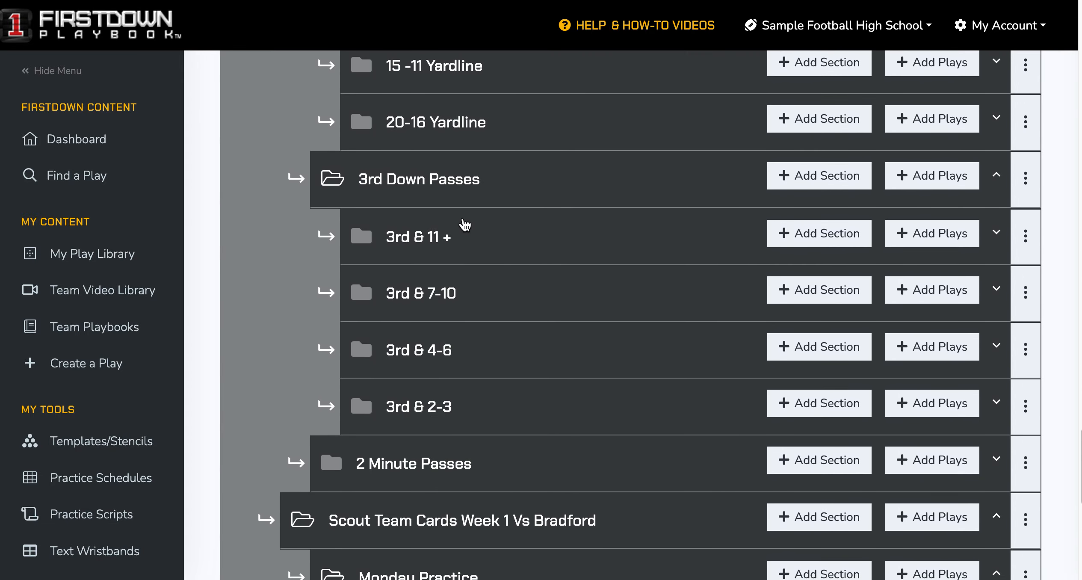
{"action": "scroll", "coordinate": [527, 428], "scroll_direction": "down", "scroll_amount": 1}
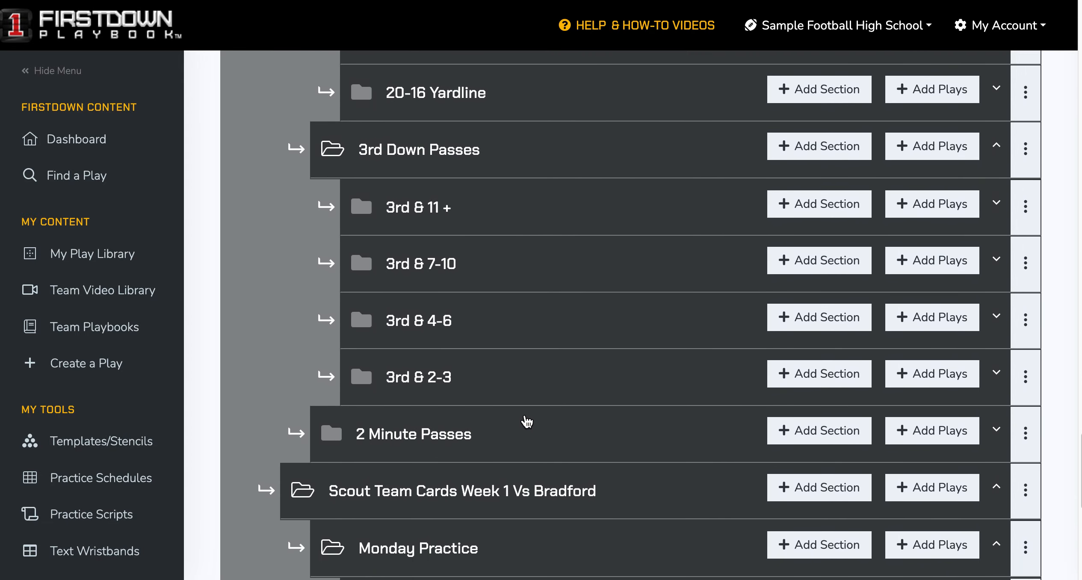
- Open the Copy of Michigan Goal Line Power play from the Monday Installation Meeting section and examine its diagram
{"action": "scroll", "coordinate": [527, 422], "scroll_direction": "up", "scroll_amount": 20}
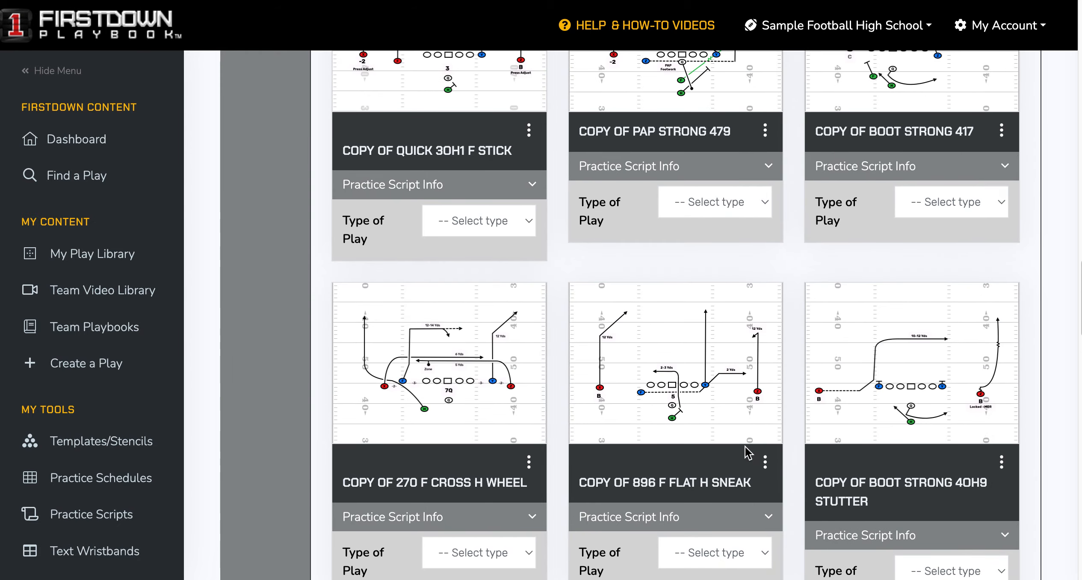
{"action": "scroll", "coordinate": [809, 435], "scroll_direction": "up", "scroll_amount": 10}
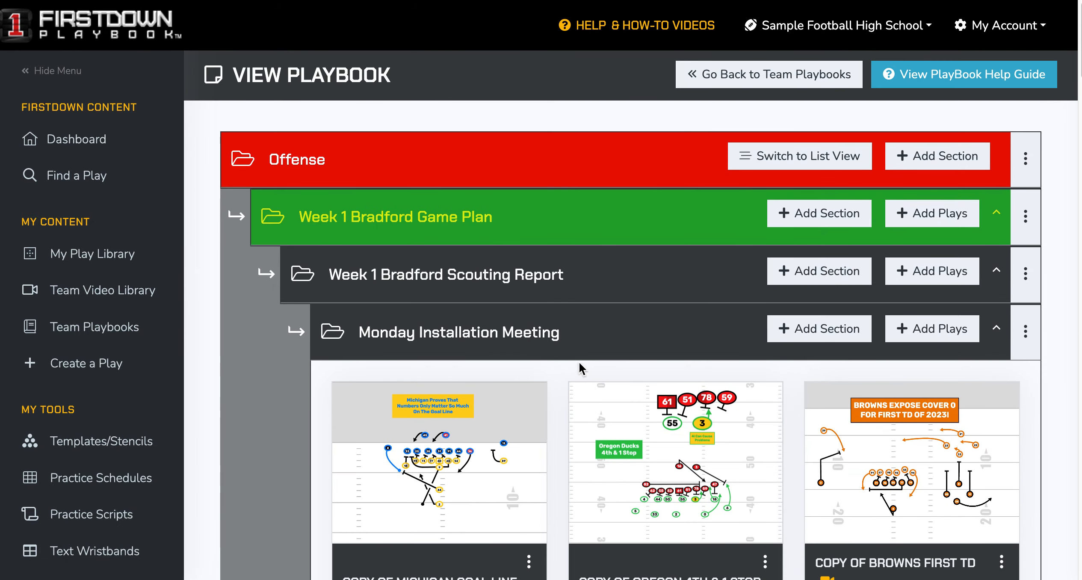
{"action": "scroll", "coordinate": [616, 367], "scroll_direction": "down", "scroll_amount": 2}
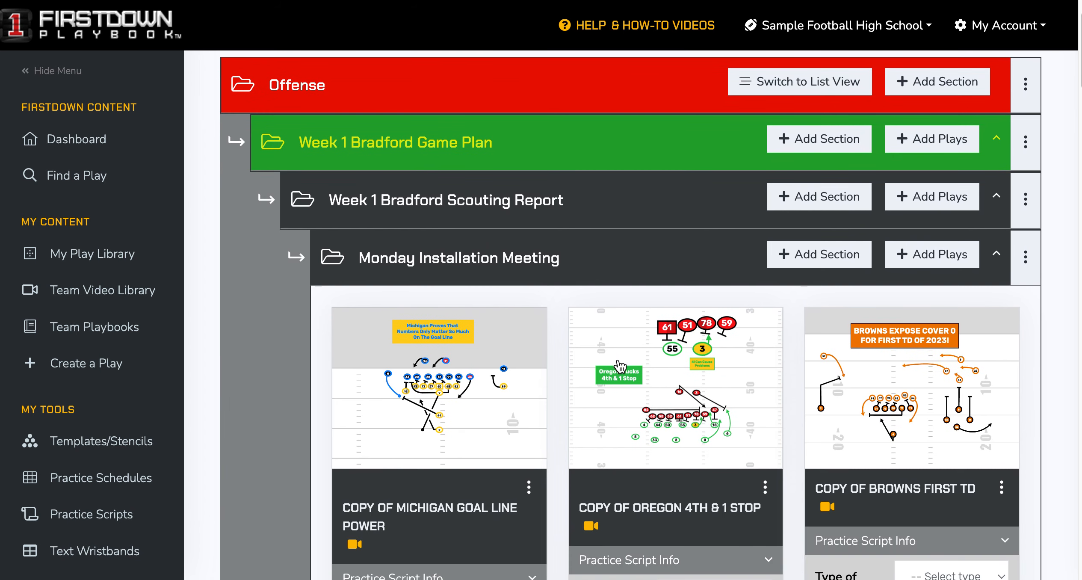
{"action": "left_click", "coordinate": [436, 383]}
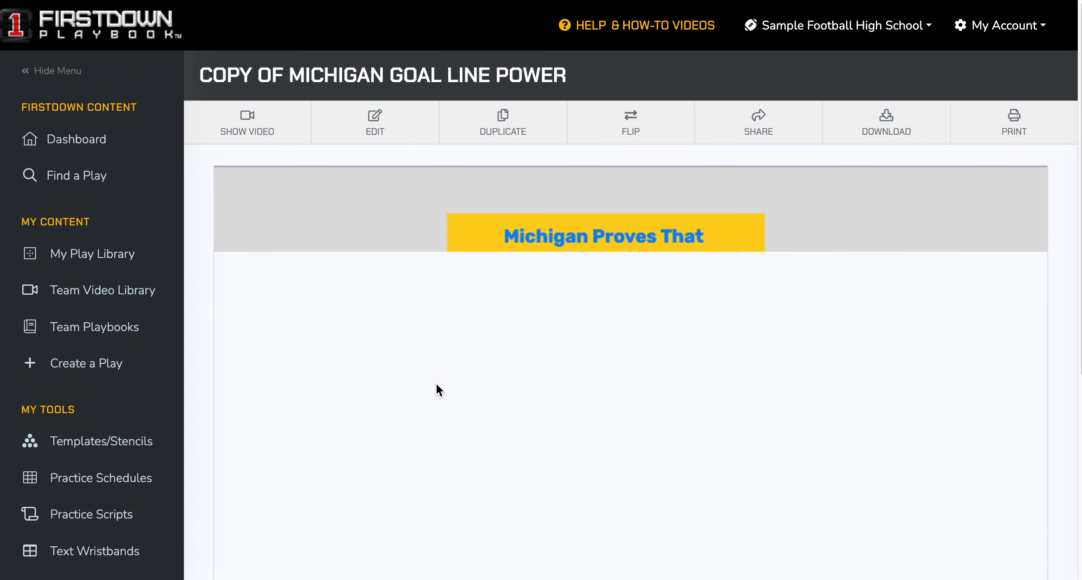
{"action": "scroll", "coordinate": [436, 382], "scroll_direction": "down", "scroll_amount": 7}
{"action": "scroll", "coordinate": [596, 399], "scroll_direction": "up", "scroll_amount": 5}
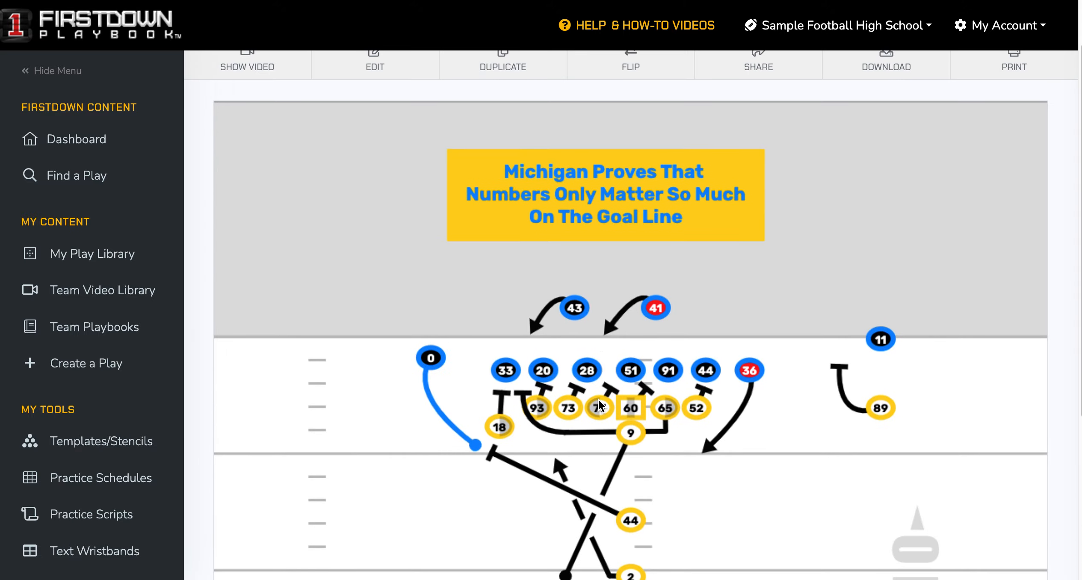
{"action": "scroll", "coordinate": [478, 338], "scroll_direction": "up", "scroll_amount": 2}
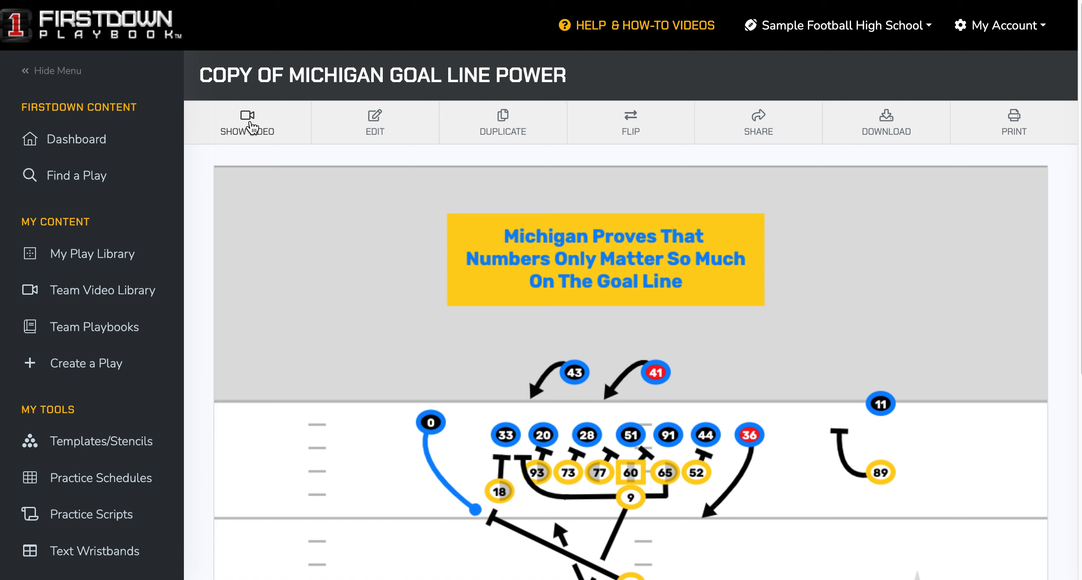
- Show the video beside the Michigan goal line diagram, play the clip in full screen, and return to the split view
{"action": "left_click", "coordinate": [252, 127]}
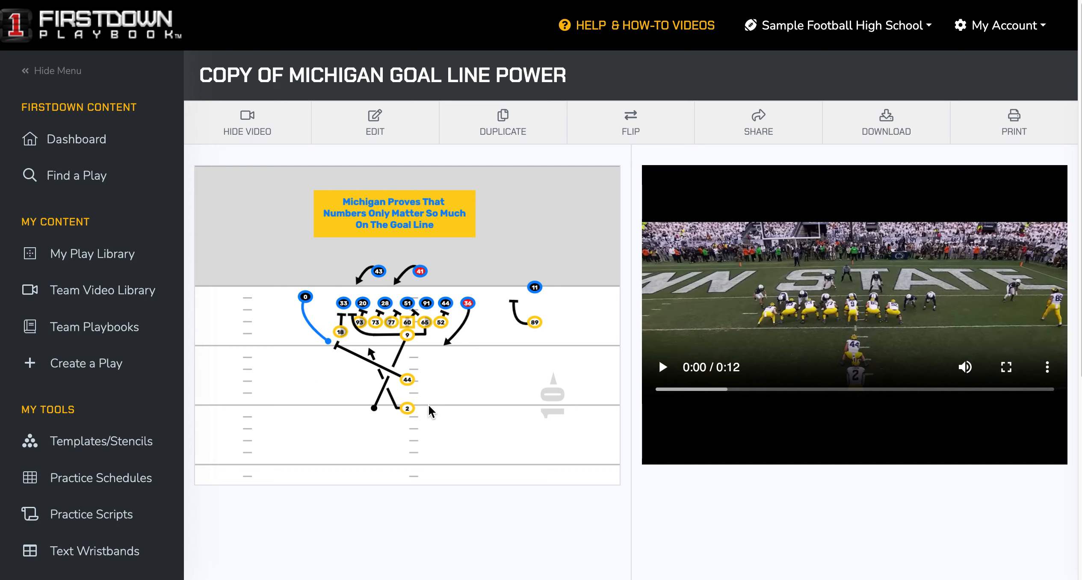
{"action": "left_click", "coordinate": [663, 367]}
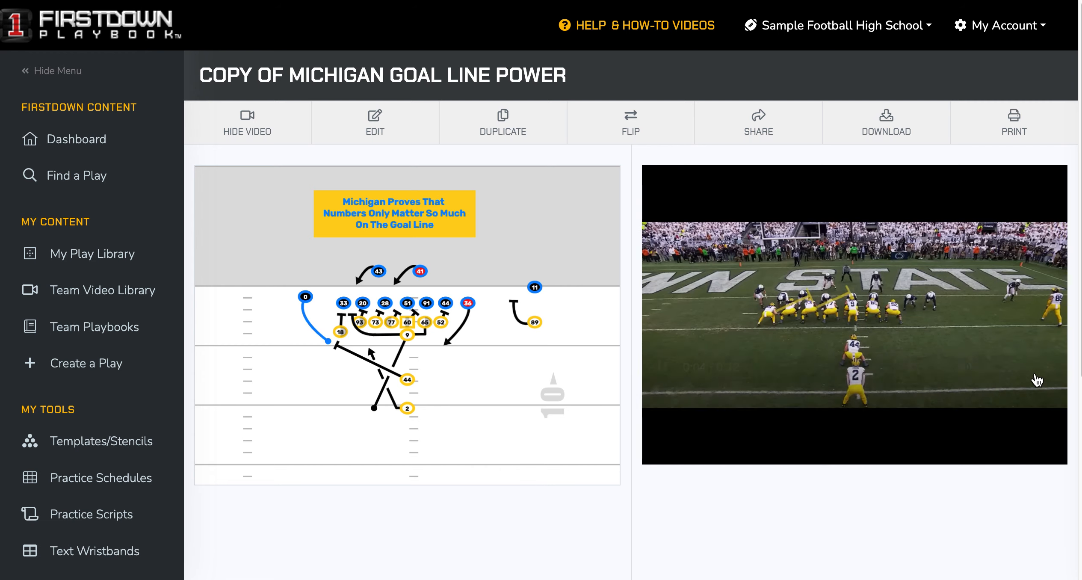
{"action": "left_click", "coordinate": [1007, 367]}
{"action": "left_click", "coordinate": [1032, 533]}
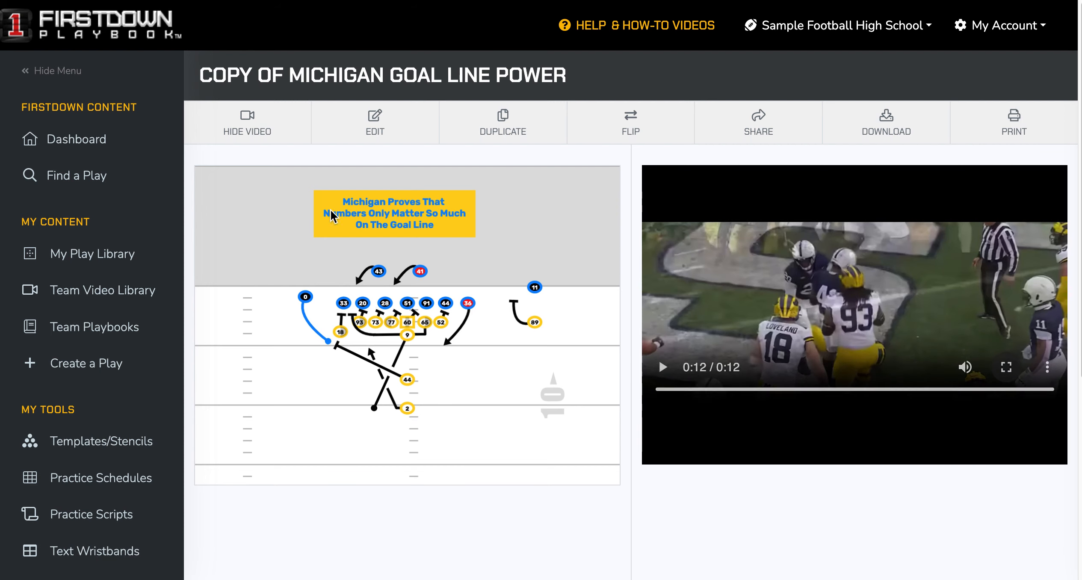
- Hide the Michigan play's video, show it again, and go back to the Offense playbook
{"action": "left_click", "coordinate": [273, 138]}
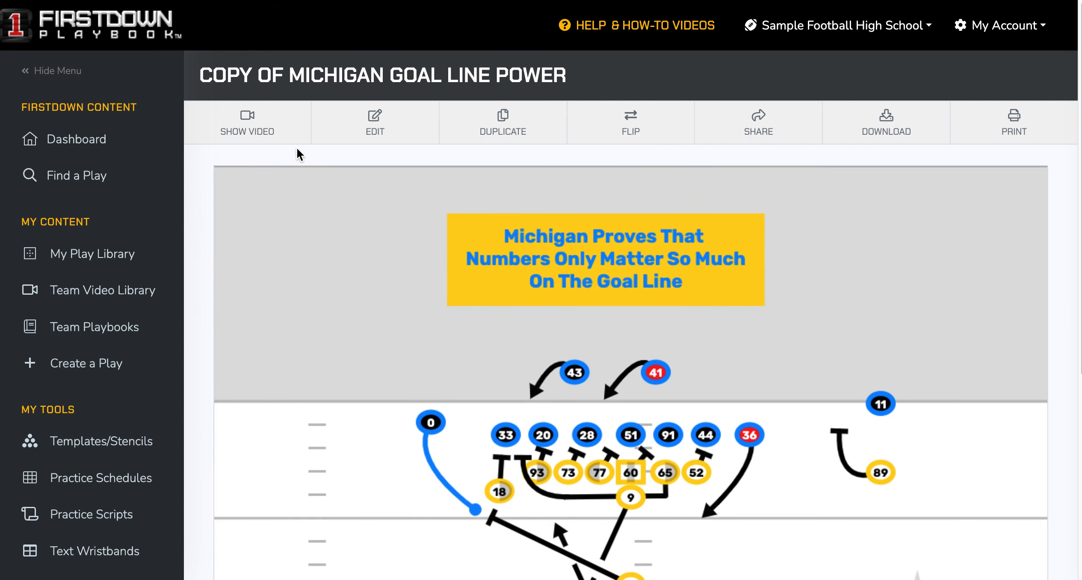
{"action": "left_click", "coordinate": [267, 134]}
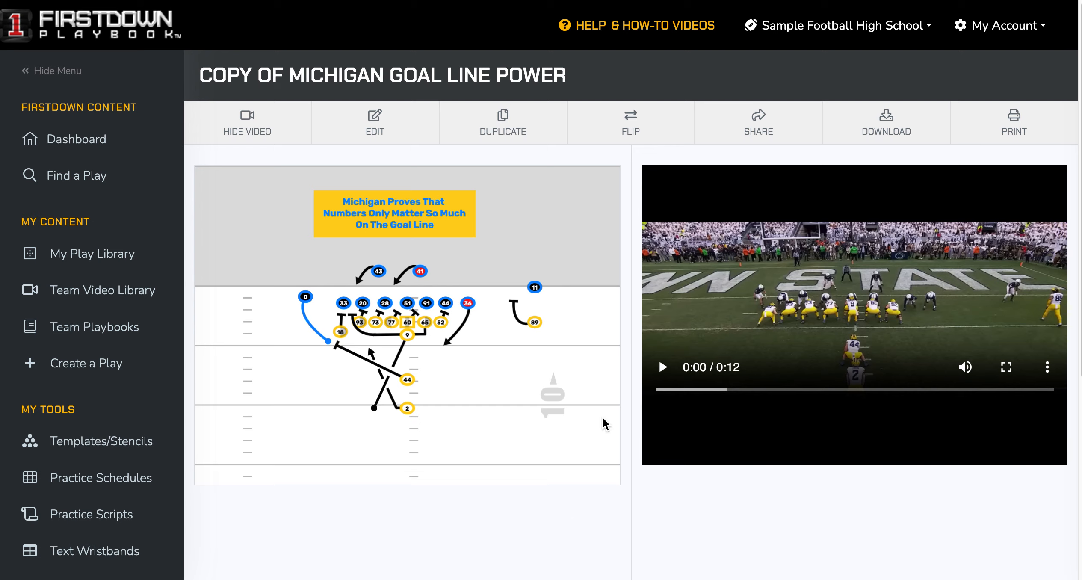
{"action": "key", "text": "alt+Left"}
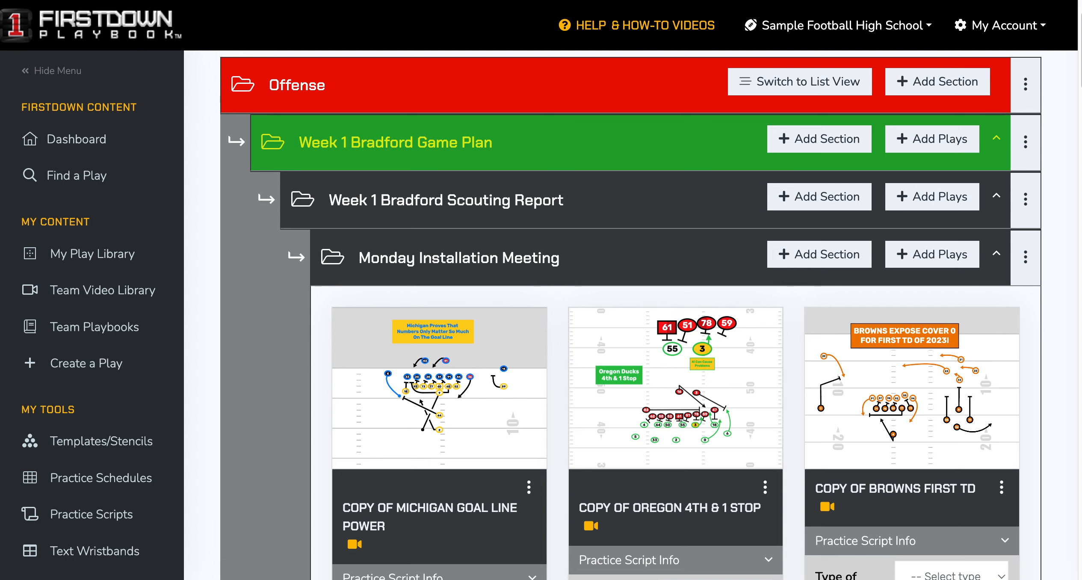
- Look through the remaining Week 1 Bradford sections, including the scout team cards for each practice day
{"action": "scroll", "coordinate": [580, 248], "scroll_direction": "down", "scroll_amount": 6}
{"action": "scroll", "coordinate": [627, 292], "scroll_direction": "down", "scroll_amount": 15}
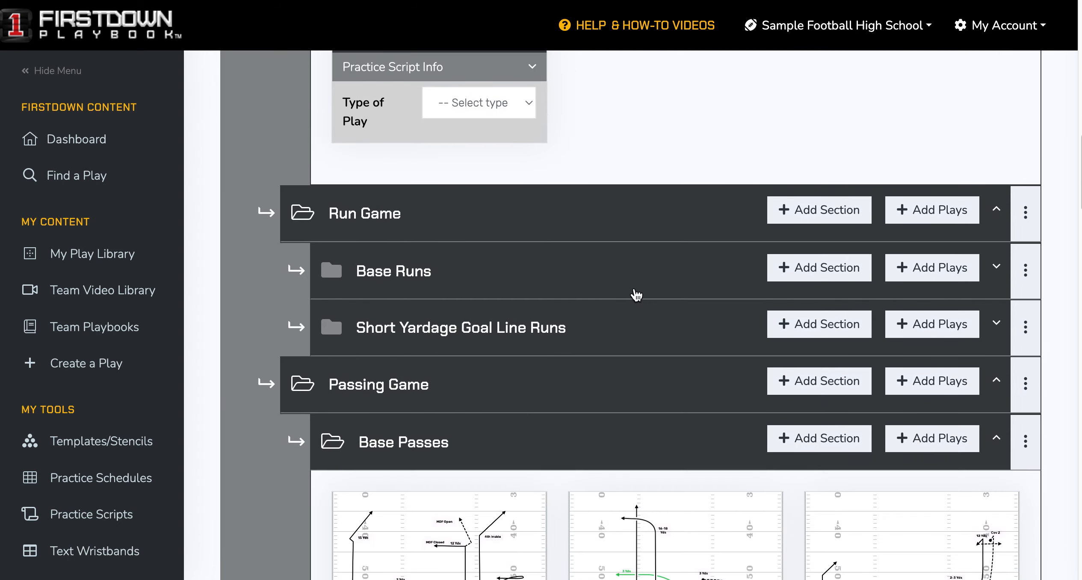
{"action": "scroll", "coordinate": [626, 292], "scroll_direction": "down", "scroll_amount": 15}
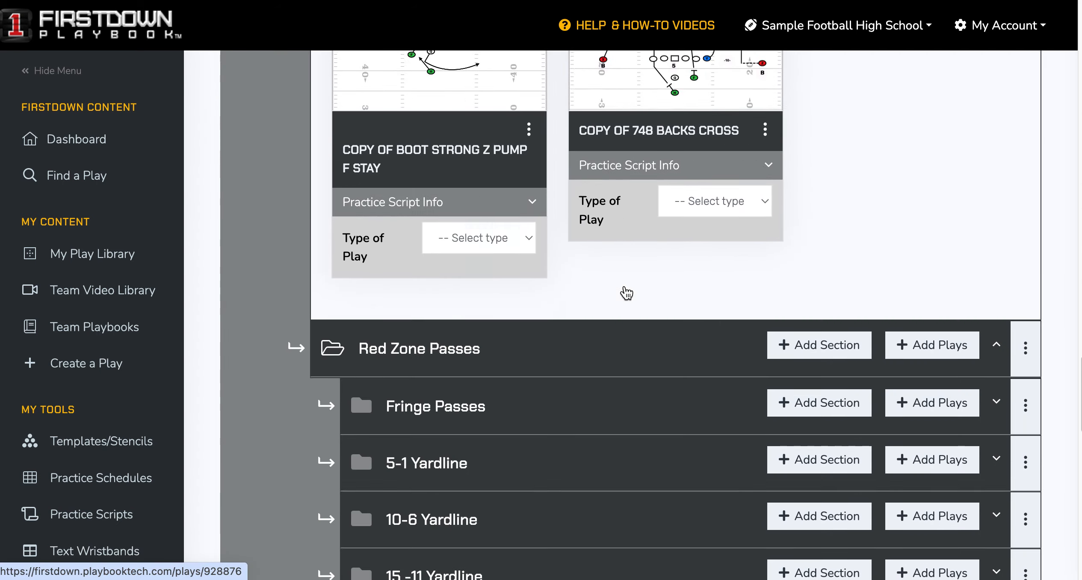
{"action": "scroll", "coordinate": [626, 292], "scroll_direction": "down", "scroll_amount": 1}
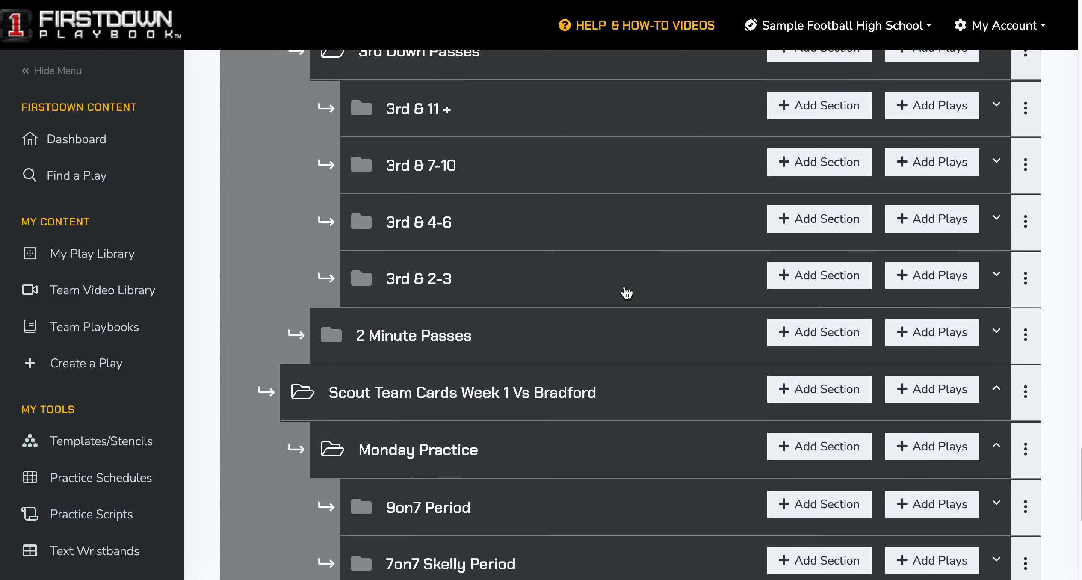
{"action": "scroll", "coordinate": [627, 292], "scroll_direction": "down", "scroll_amount": 3}
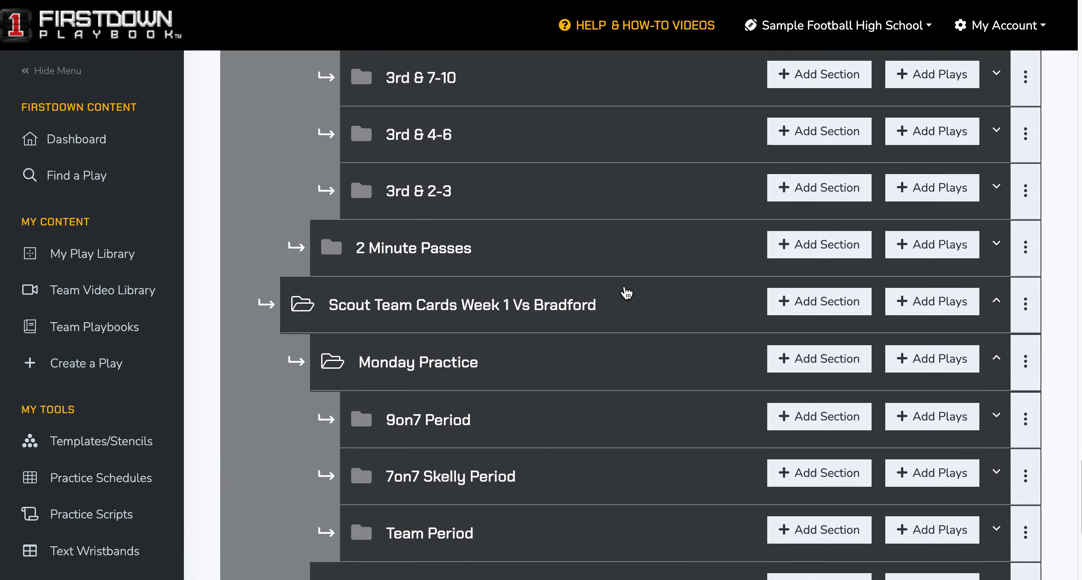
{"action": "scroll", "coordinate": [626, 293], "scroll_direction": "down", "scroll_amount": 2}
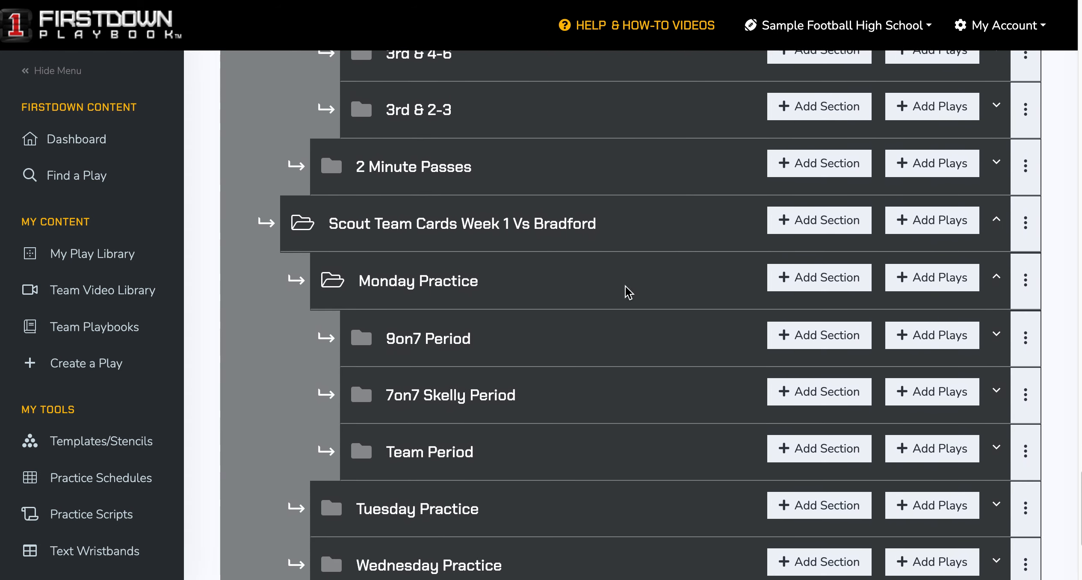
{"action": "scroll", "coordinate": [626, 292], "scroll_direction": "down", "scroll_amount": 4}
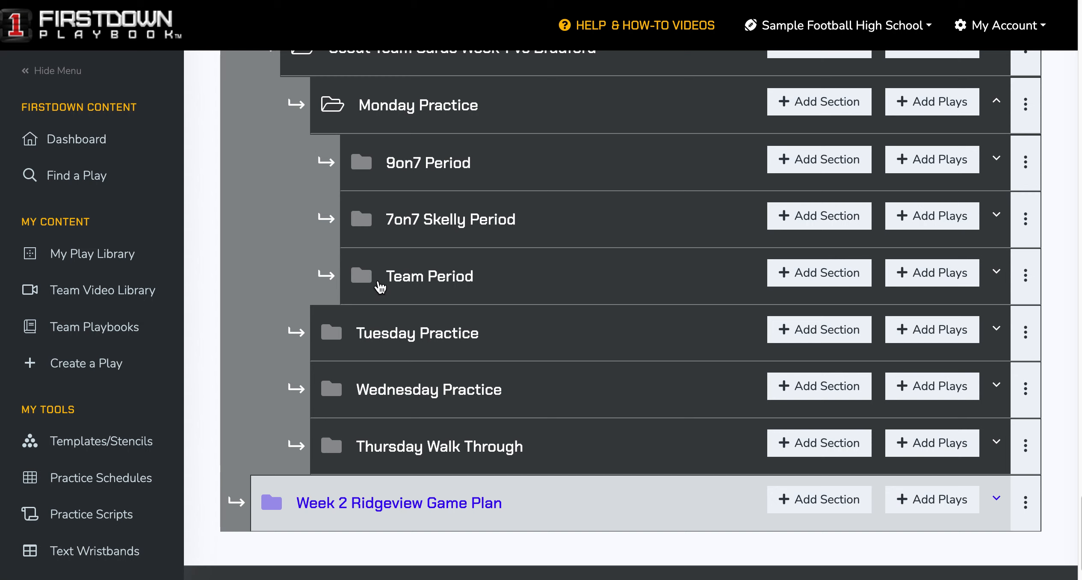
- Expand the Team Period section under Monday Practice and look through its scout team cards
{"action": "left_click", "coordinate": [361, 274]}
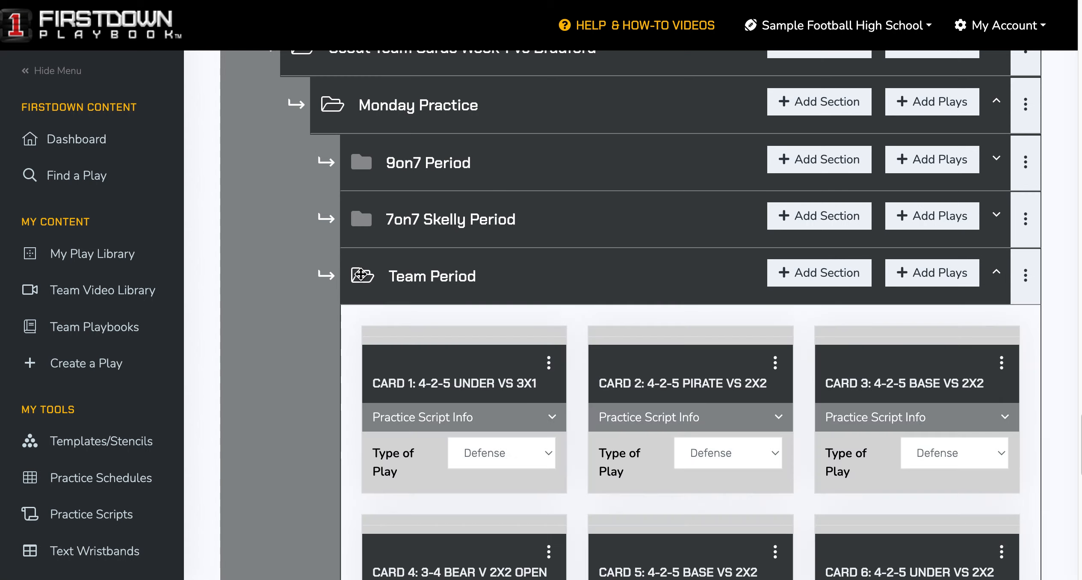
{"action": "scroll", "coordinate": [492, 302], "scroll_direction": "down", "scroll_amount": 4}
{"action": "scroll", "coordinate": [506, 318], "scroll_direction": "down", "scroll_amount": 20}
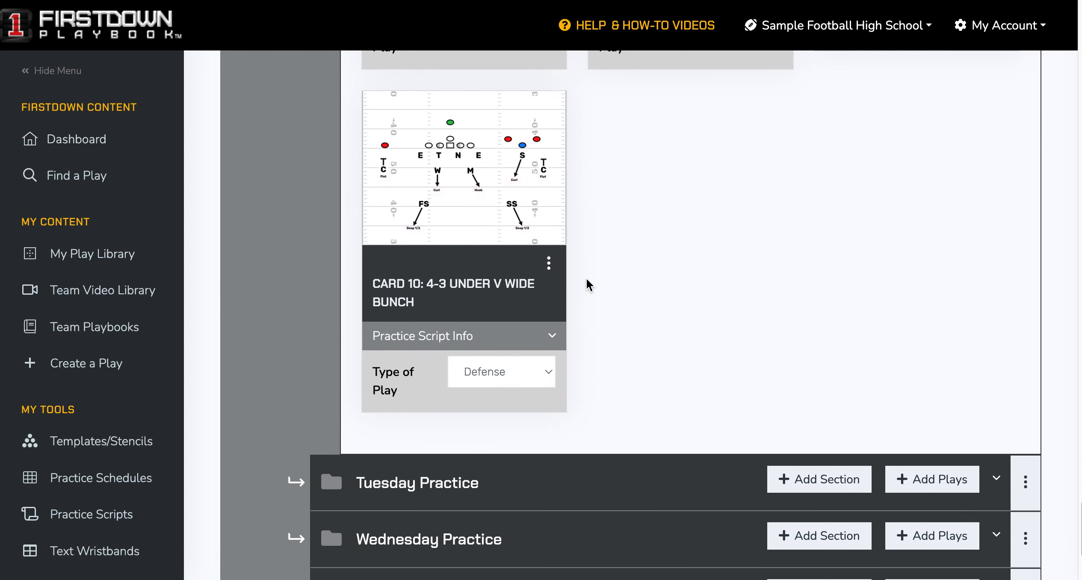
{"action": "scroll", "coordinate": [639, 290], "scroll_direction": "up", "scroll_amount": 15}
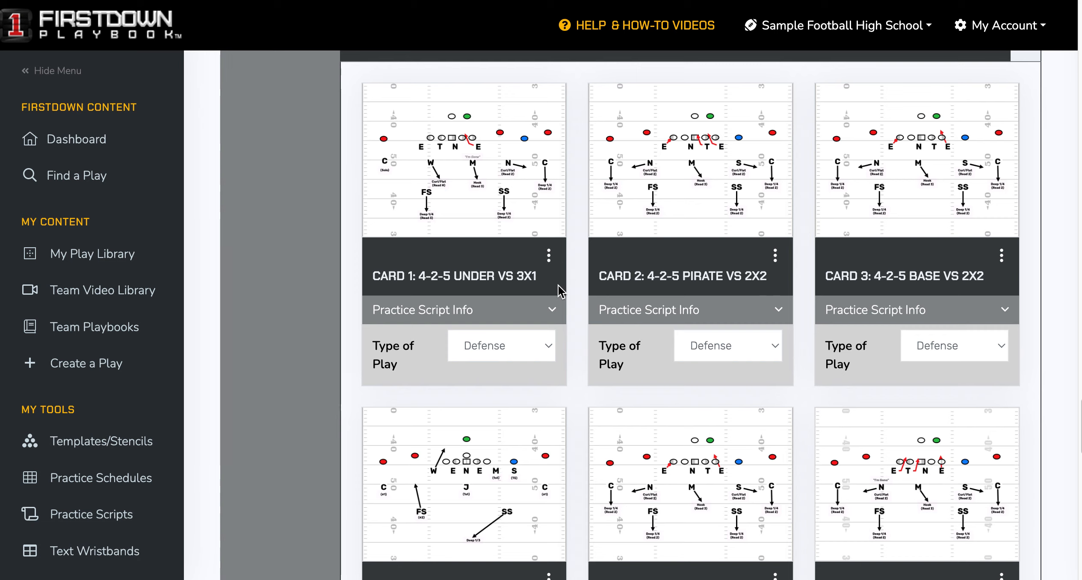
- Expand the practice script info of Card 1: 4-2-5 Under vs 3x1 and review its fields
{"action": "left_click", "coordinate": [553, 311]}
{"action": "scroll", "coordinate": [582, 409], "scroll_direction": "down", "scroll_amount": 5}
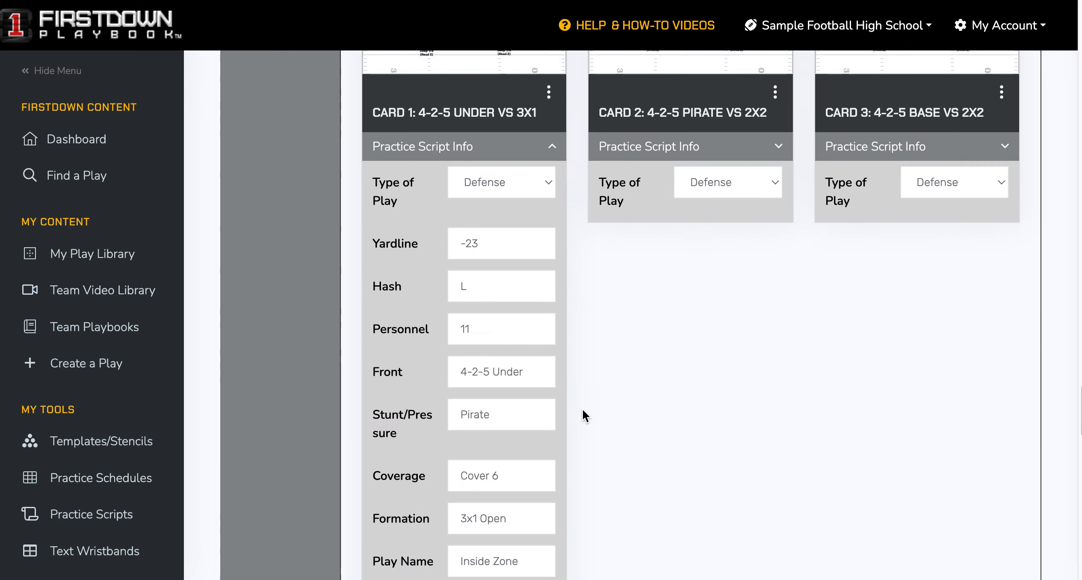
{"action": "scroll", "coordinate": [595, 437], "scroll_direction": "down", "scroll_amount": 6}
{"action": "scroll", "coordinate": [628, 334], "scroll_direction": "up", "scroll_amount": 10}
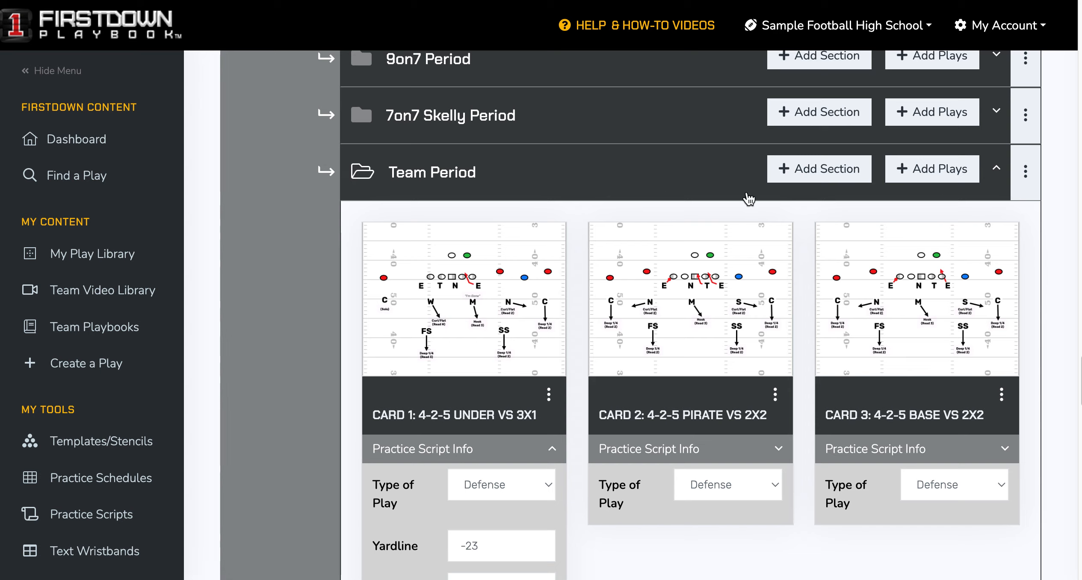
- Prepare the Team Period section for printing in the 1-Box (1 play per page) layout with scripts info included
{"action": "left_click", "coordinate": [1025, 172]}
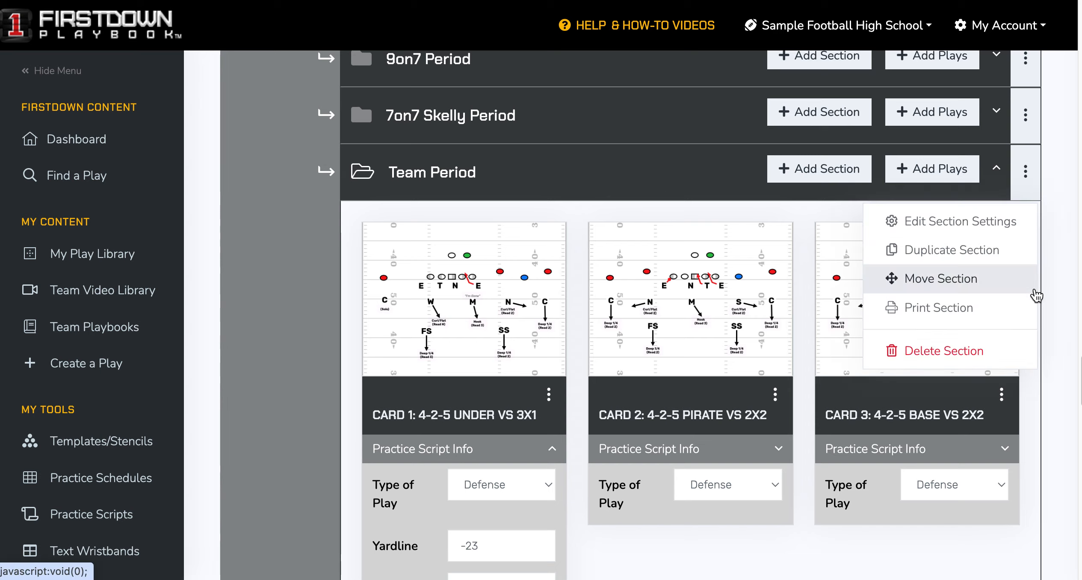
{"action": "left_click", "coordinate": [980, 308]}
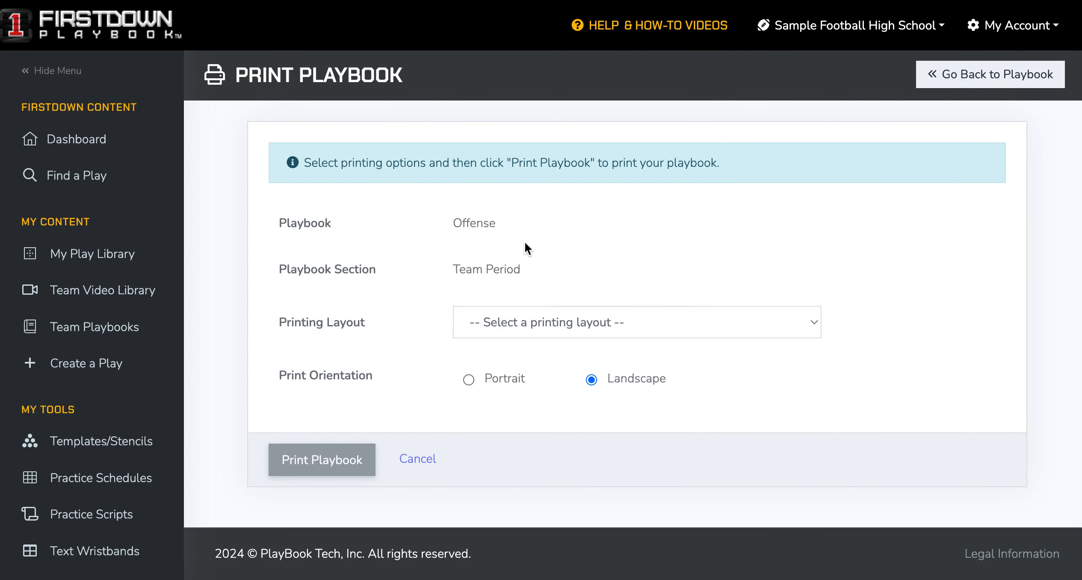
{"action": "left_click", "coordinate": [554, 327]}
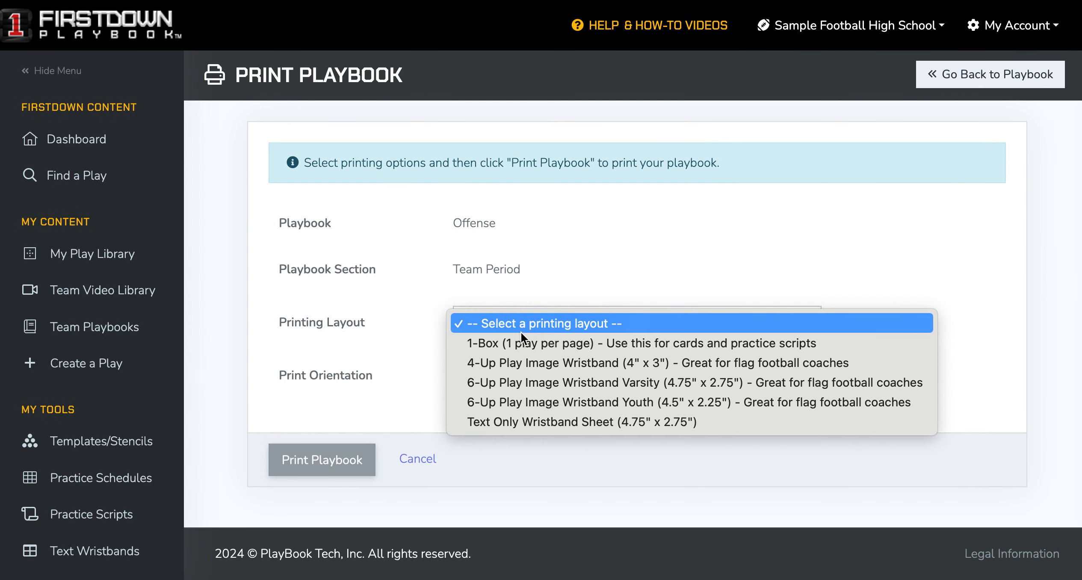
{"action": "left_click", "coordinate": [507, 340]}
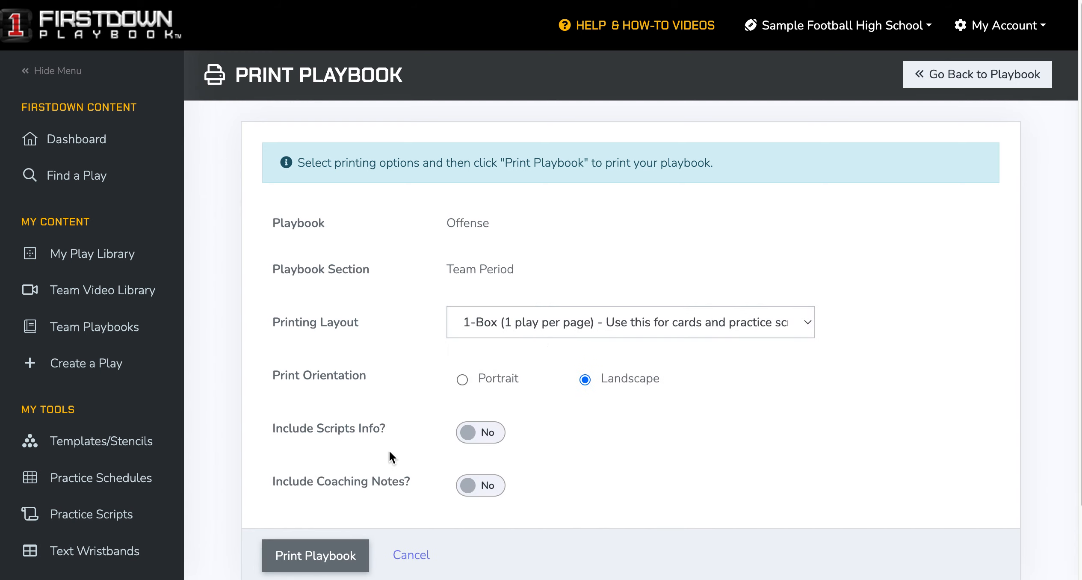
{"action": "left_click", "coordinate": [491, 434]}
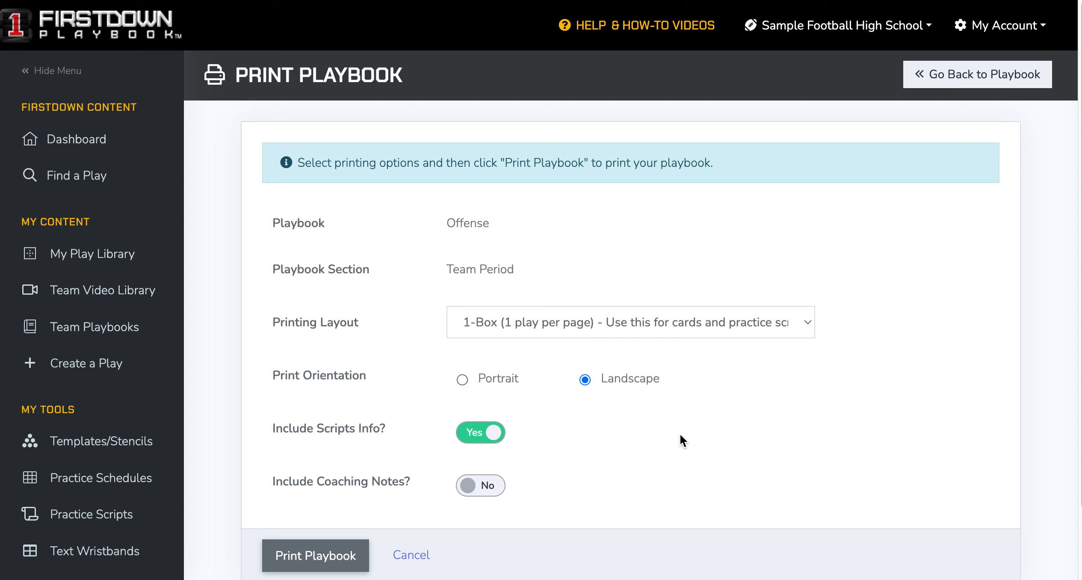
{"action": "scroll", "coordinate": [680, 433], "scroll_direction": "down", "scroll_amount": 2}
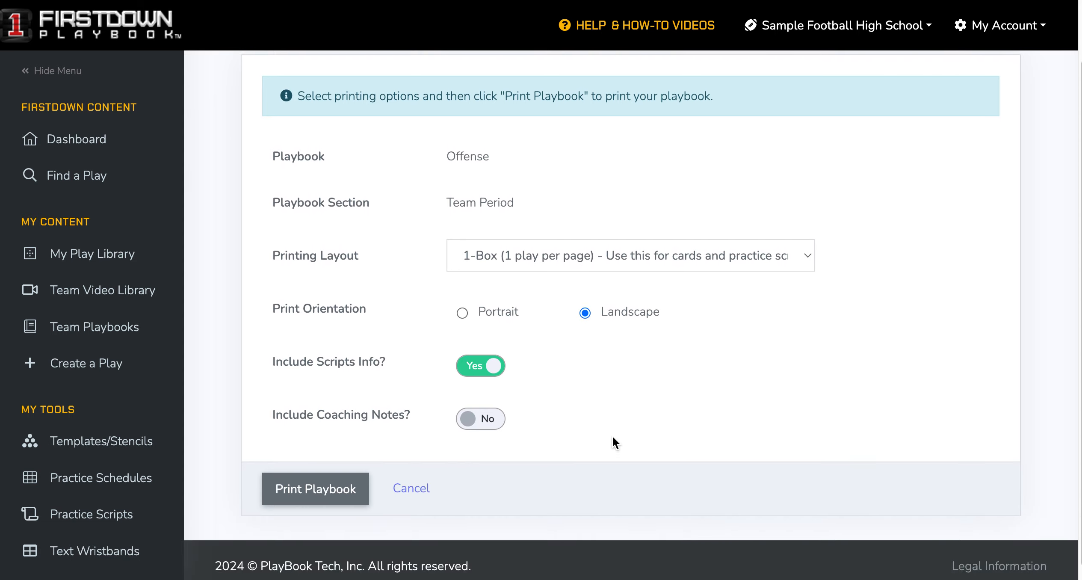
{"action": "left_click", "coordinate": [281, 491]}
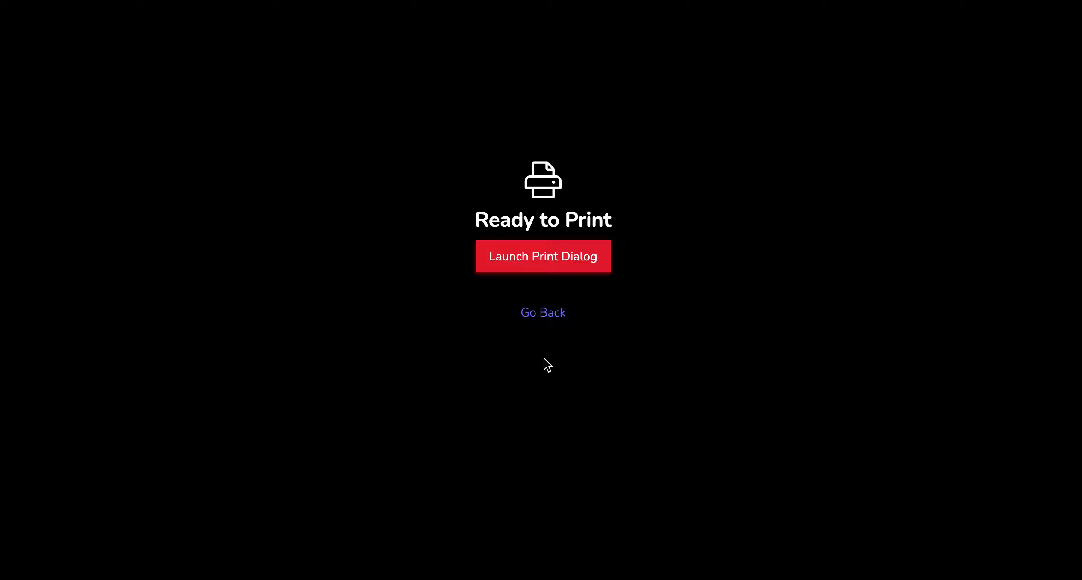
- Launch the print dialog and examine the previewed Team Period script table and card pages
{"action": "left_click", "coordinate": [565, 262]}
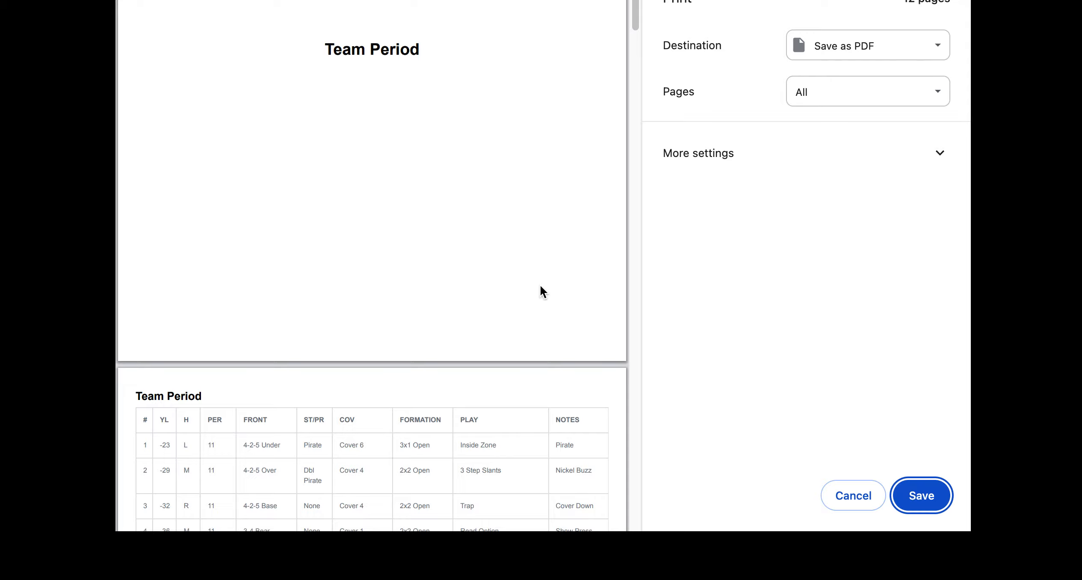
{"action": "scroll", "coordinate": [540, 284], "scroll_direction": "down", "scroll_amount": 2}
{"action": "scroll", "coordinate": [451, 203], "scroll_direction": "down", "scroll_amount": 10}
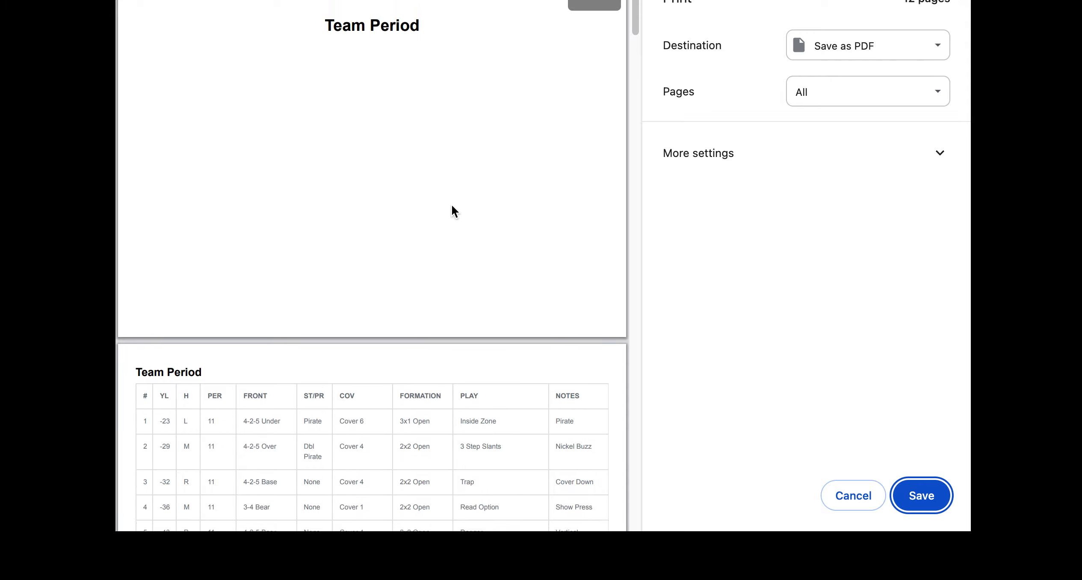
{"action": "scroll", "coordinate": [471, 355], "scroll_direction": "down", "scroll_amount": 3}
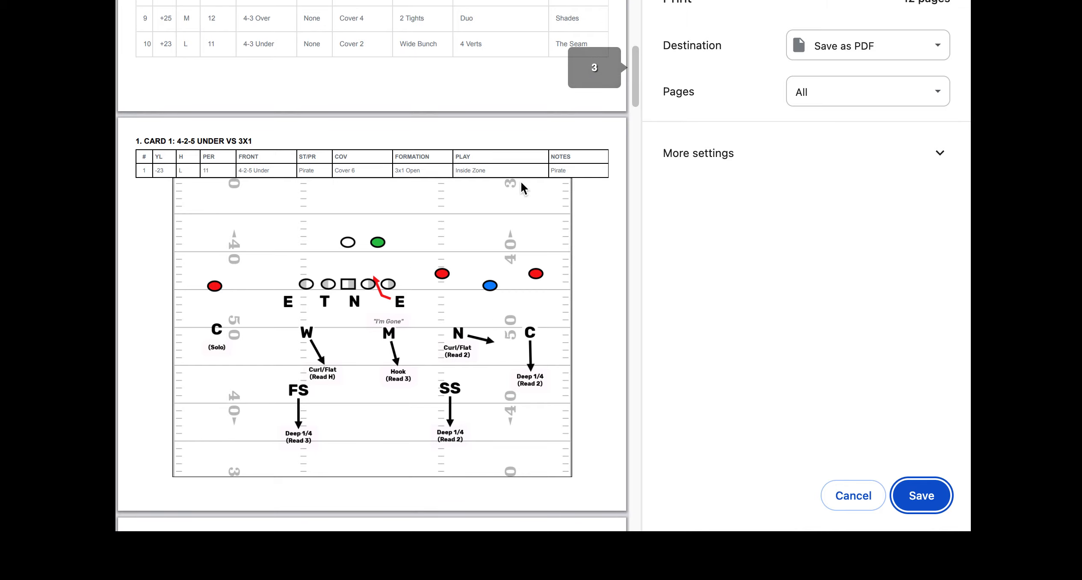
{"action": "scroll", "coordinate": [492, 301], "scroll_direction": "down", "scroll_amount": 6}
{"action": "scroll", "coordinate": [488, 325], "scroll_direction": "down", "scroll_amount": 20}
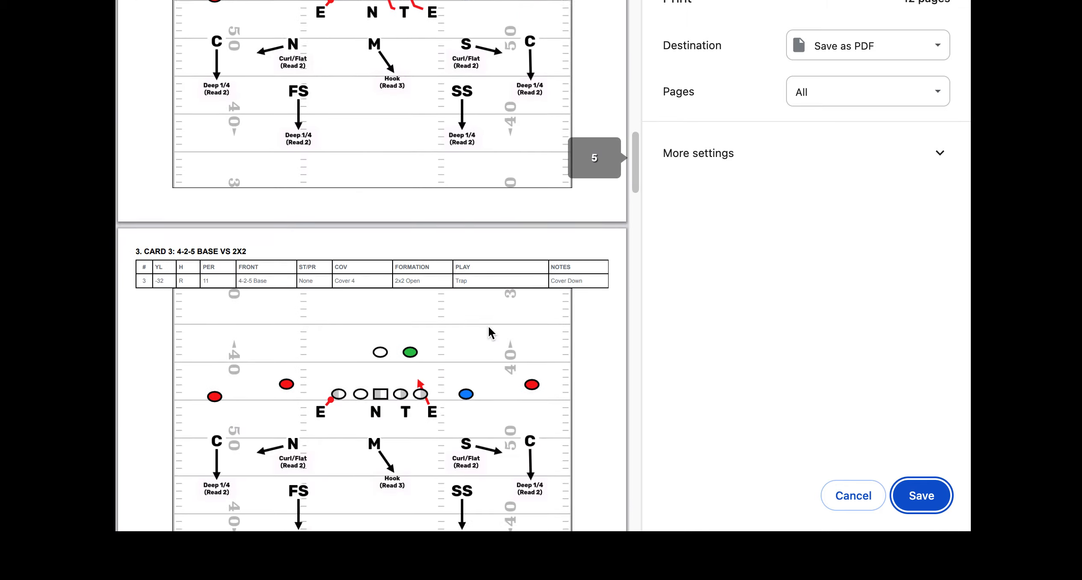
{"action": "scroll", "coordinate": [457, 343], "scroll_direction": "down", "scroll_amount": 15}
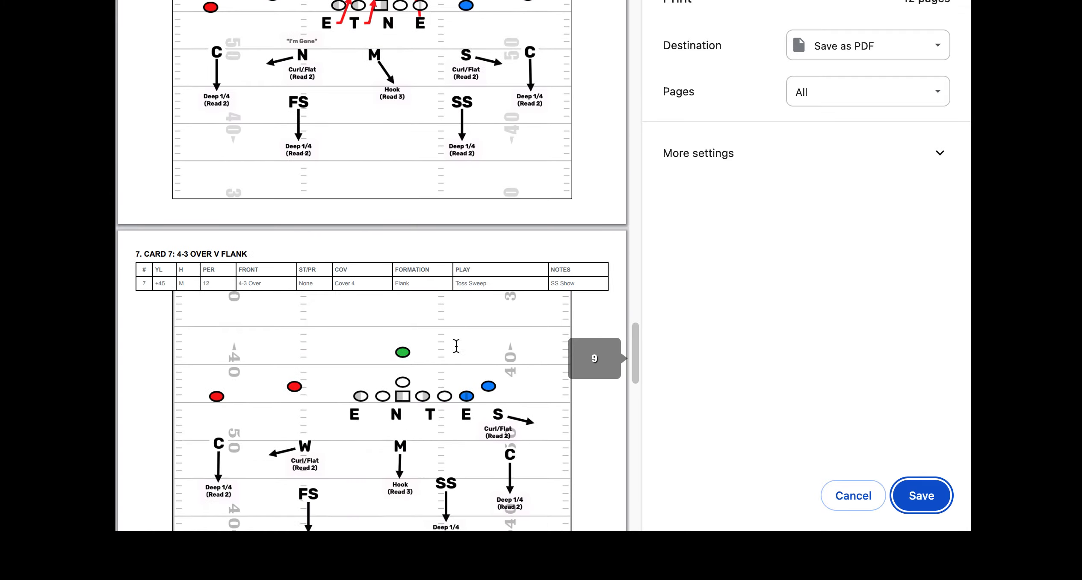
- Cancel the print job and return to the Offense playbook
{"action": "left_click", "coordinate": [866, 498]}
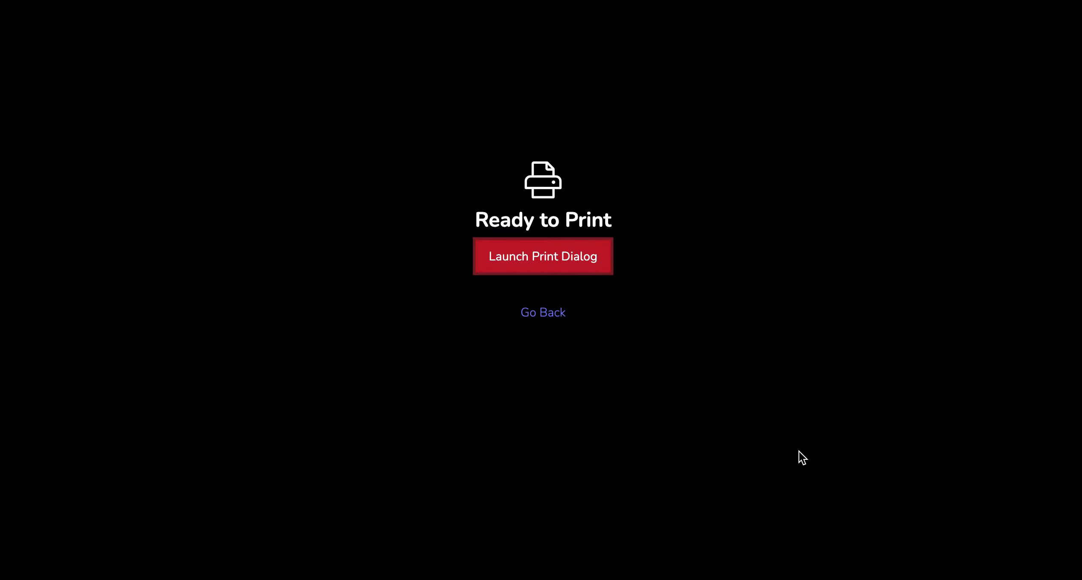
{"action": "left_click", "coordinate": [552, 317]}
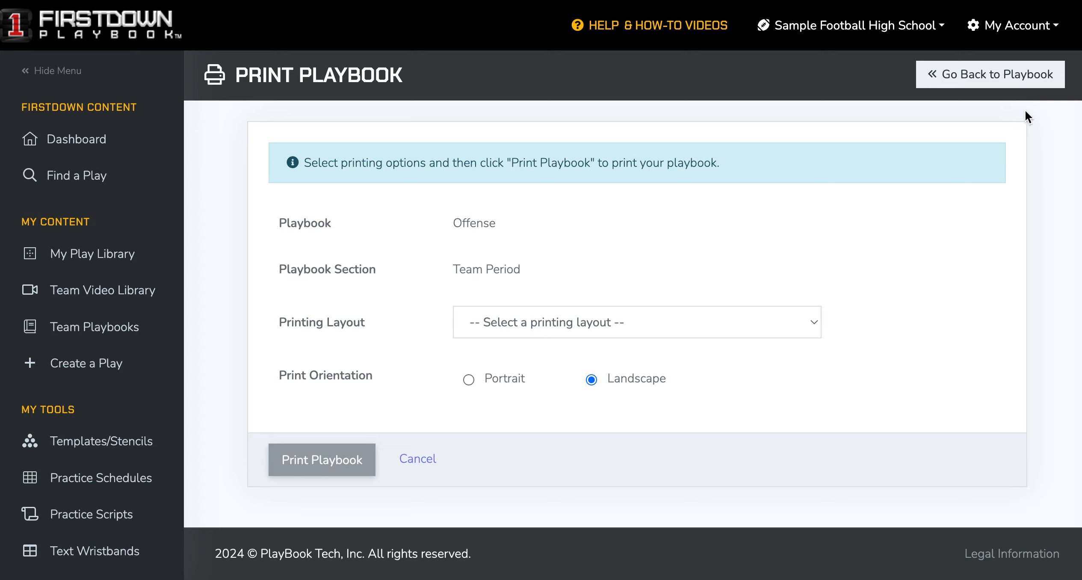
{"action": "left_click", "coordinate": [984, 74]}
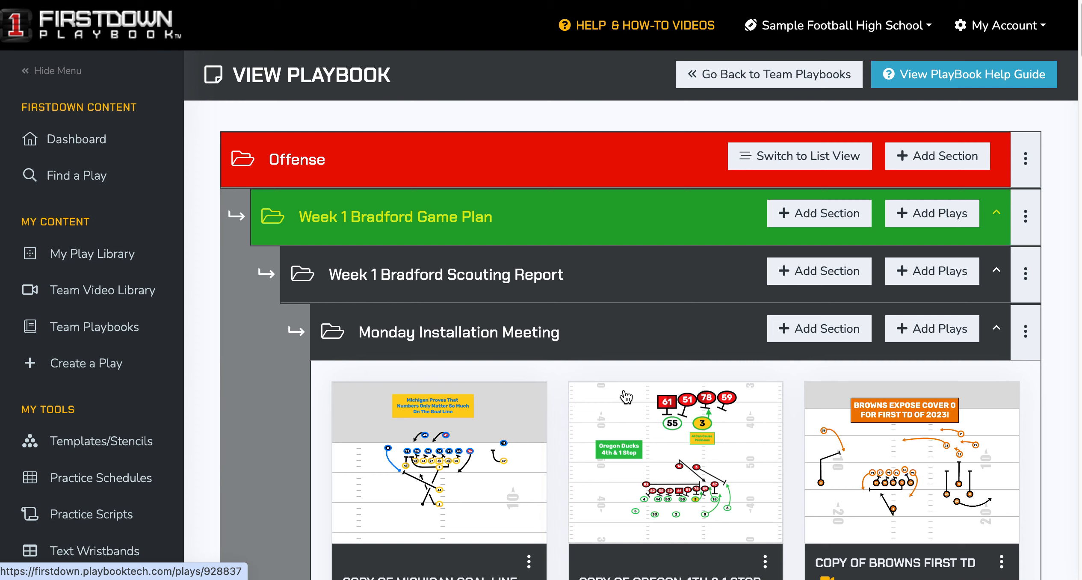
- Look over the Offense playbook's Week 1 Bradford play cards and go back to the team playbooks
{"action": "scroll", "coordinate": [626, 396], "scroll_direction": "down", "scroll_amount": 5}
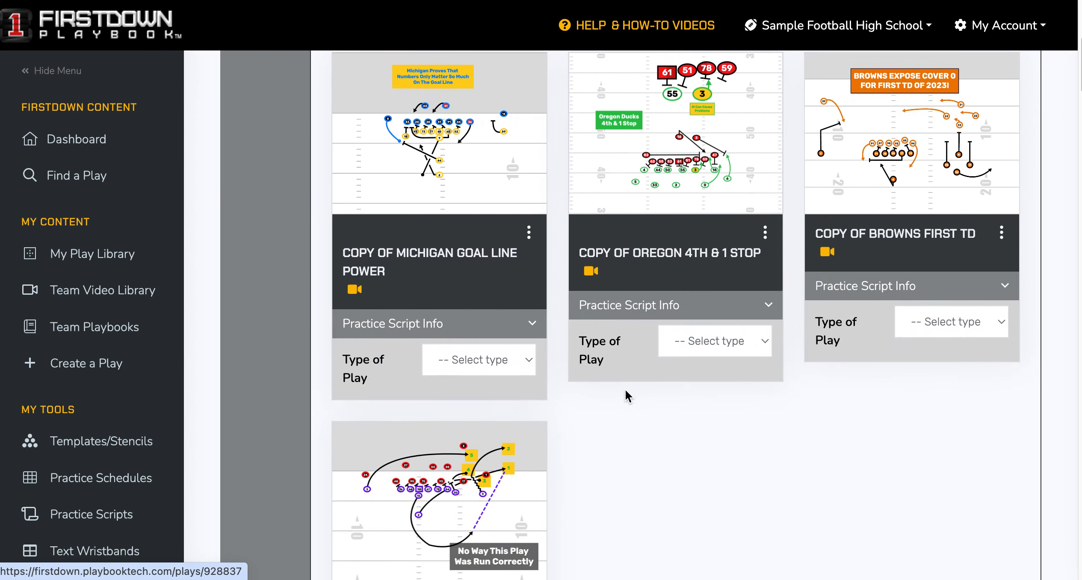
{"action": "scroll", "coordinate": [625, 391], "scroll_direction": "down", "scroll_amount": 10}
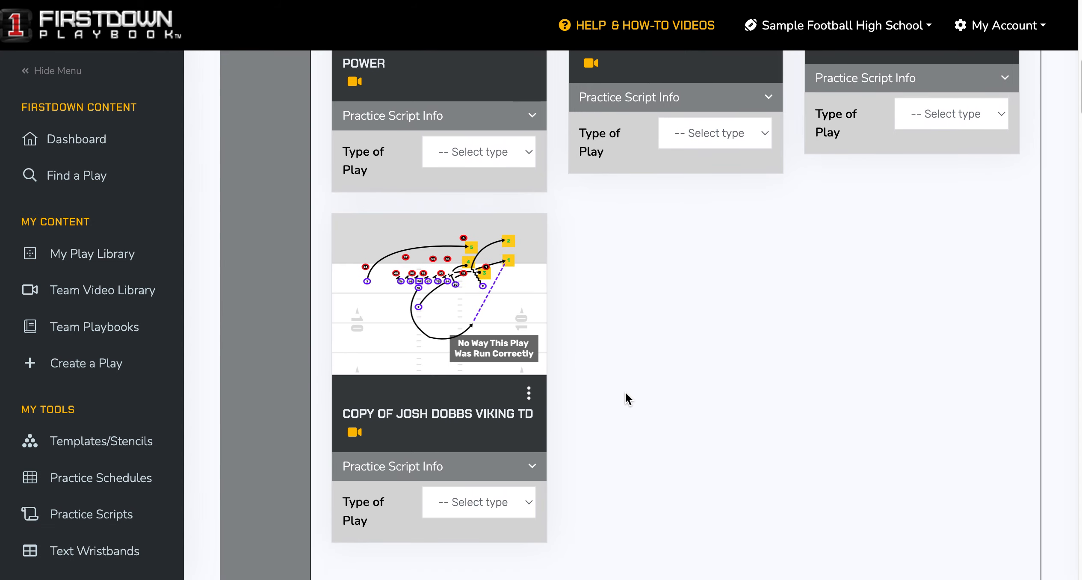
{"action": "scroll", "coordinate": [627, 398], "scroll_direction": "down", "scroll_amount": 6}
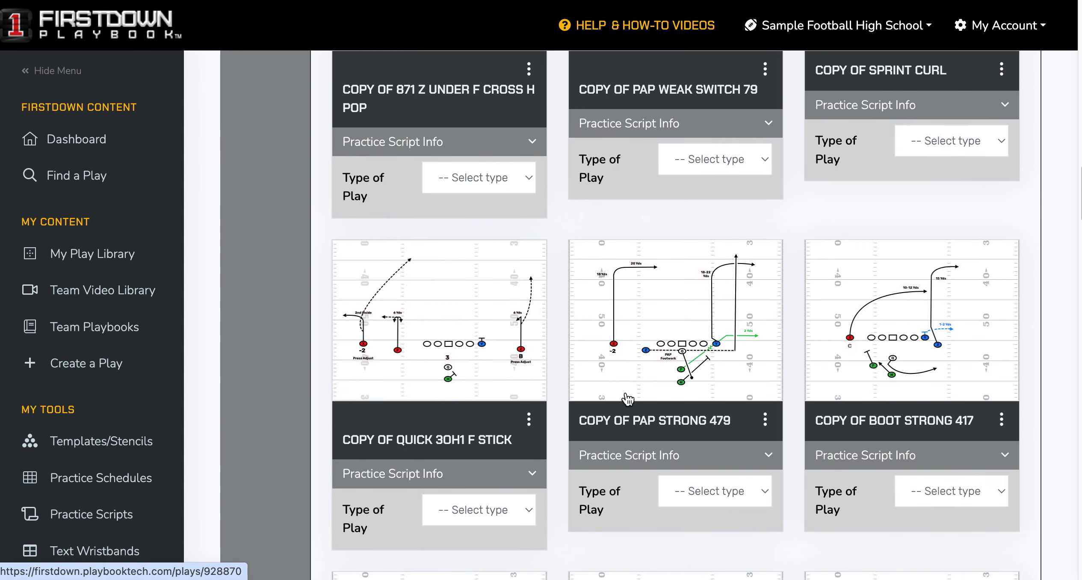
{"action": "scroll", "coordinate": [628, 399], "scroll_direction": "up", "scroll_amount": 20}
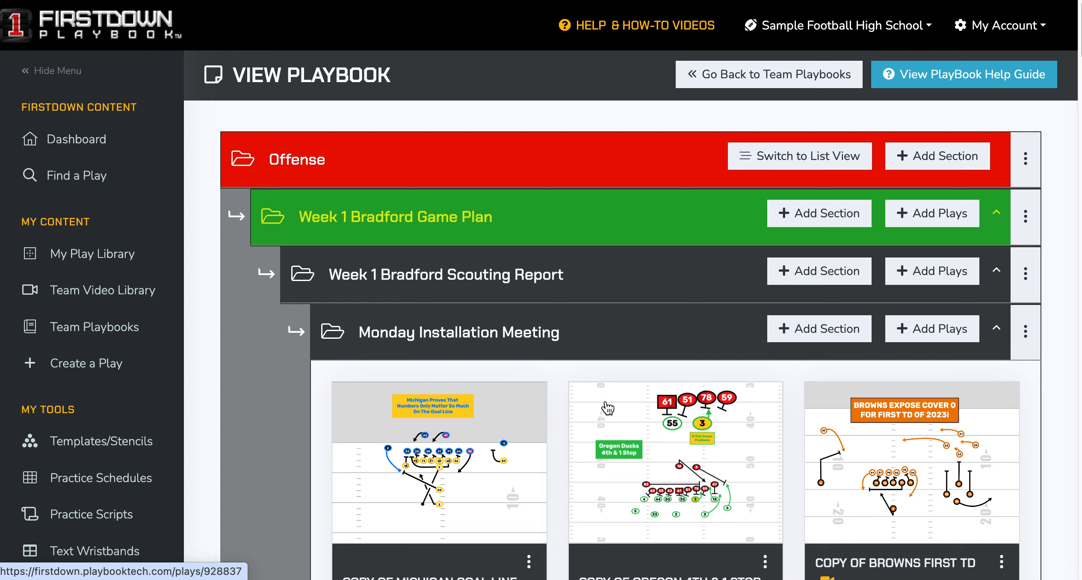
{"action": "scroll", "coordinate": [608, 404], "scroll_direction": "down", "scroll_amount": 1}
{"action": "scroll", "coordinate": [609, 404], "scroll_direction": "up", "scroll_amount": 1}
{"action": "left_click", "coordinate": [763, 61]}
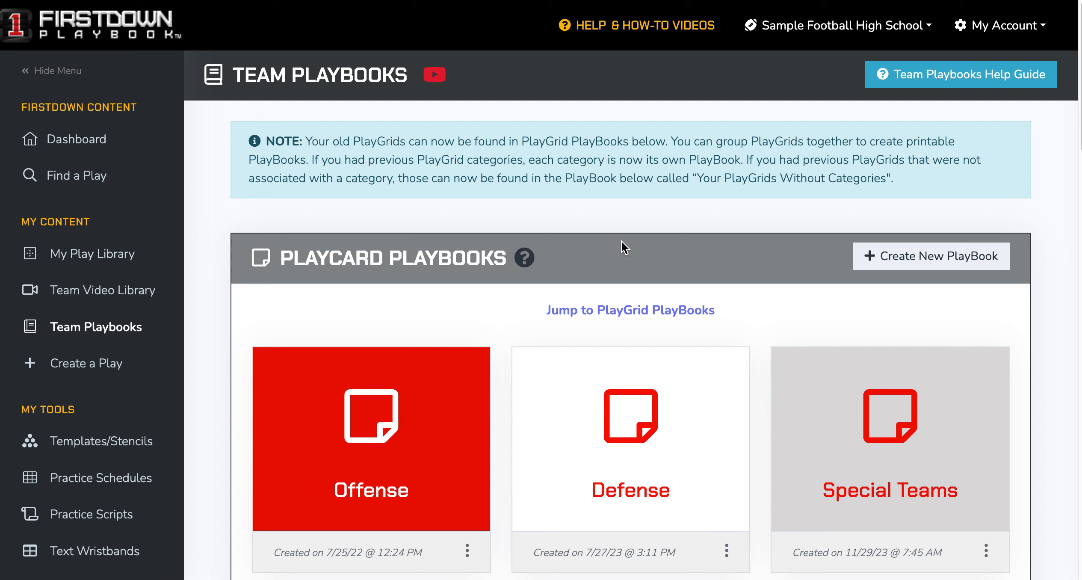
- Jump to the PlayGrid PlayBooks and open the Spread Wing T PlayBook
{"action": "left_click", "coordinate": [587, 313]}
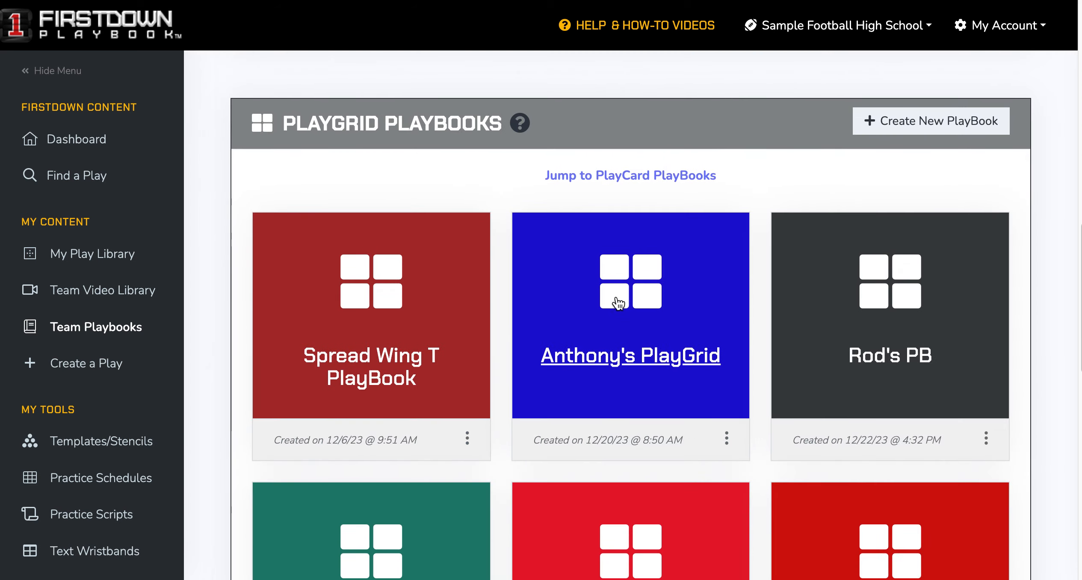
{"action": "scroll", "coordinate": [530, 391], "scroll_direction": "down", "scroll_amount": 1}
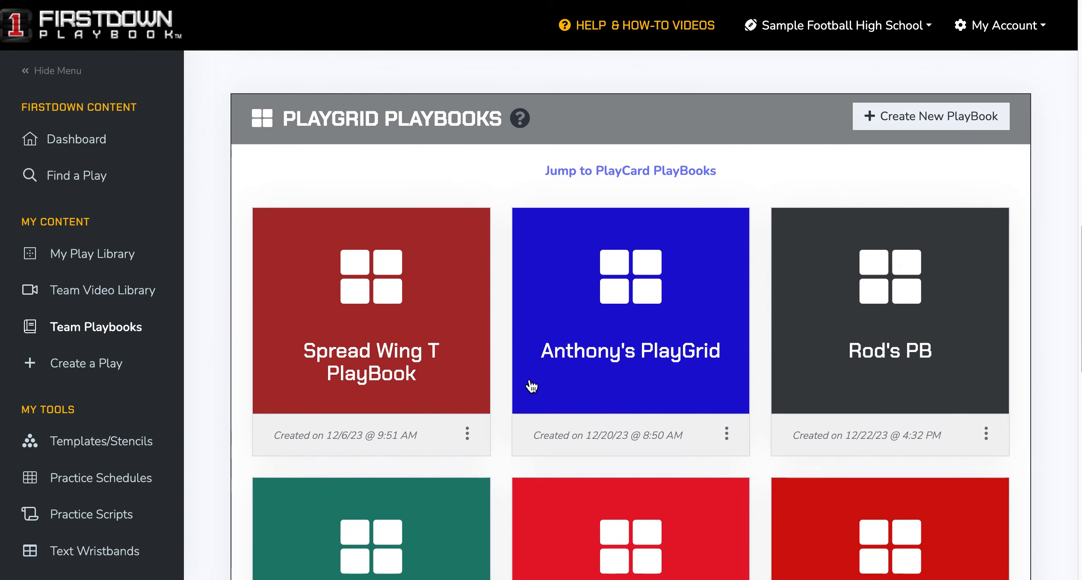
{"action": "left_click", "coordinate": [355, 353]}
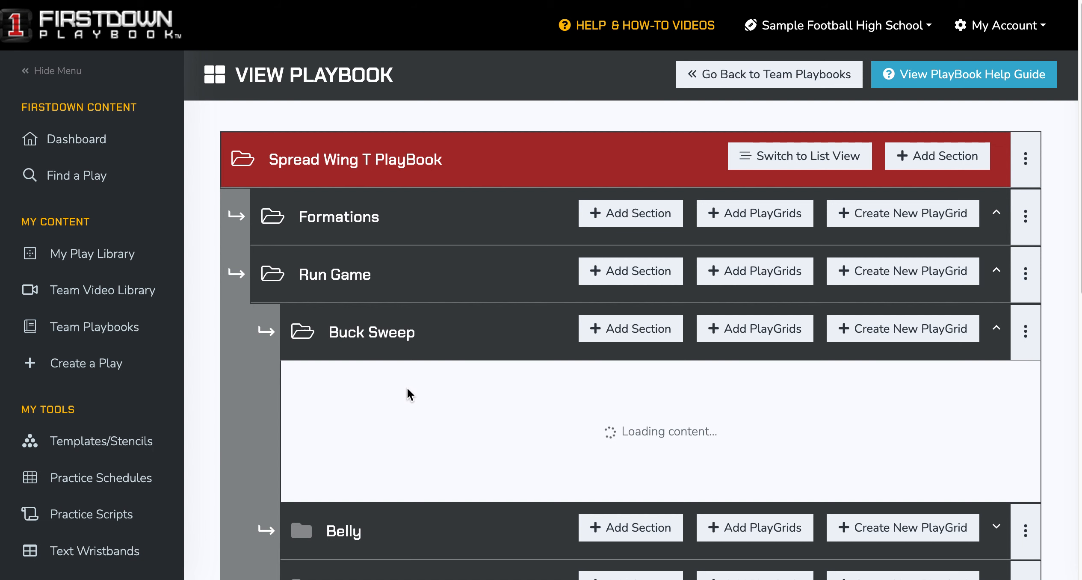
- Look through the Buck Sweep PlayGrids in the Run Game section and collapse Buck Sweep
{"action": "scroll", "coordinate": [407, 389], "scroll_direction": "down", "scroll_amount": 2}
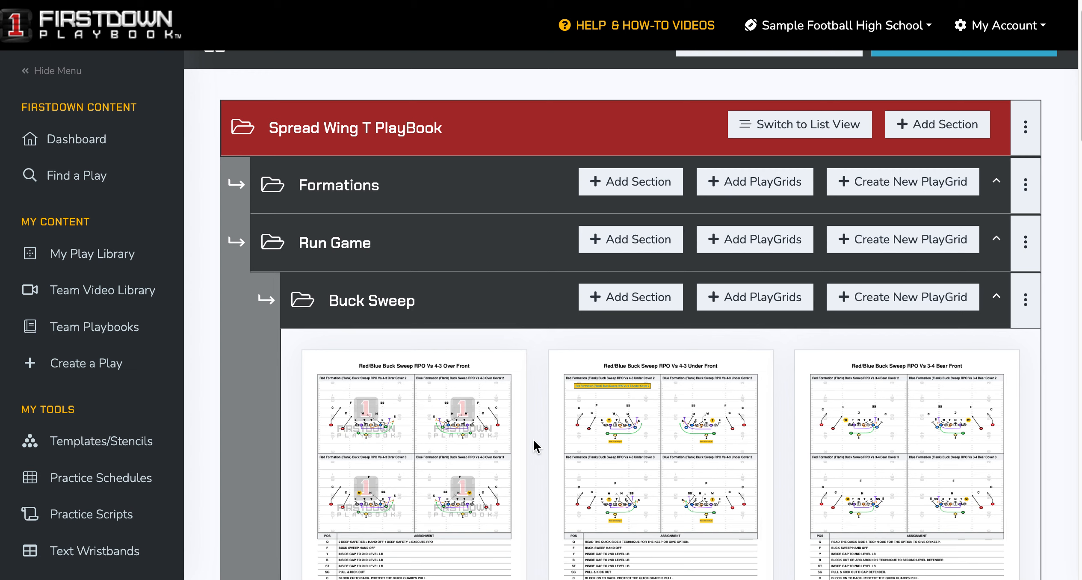
{"action": "scroll", "coordinate": [534, 443], "scroll_direction": "down", "scroll_amount": 8}
{"action": "scroll", "coordinate": [533, 444], "scroll_direction": "up", "scroll_amount": 10}
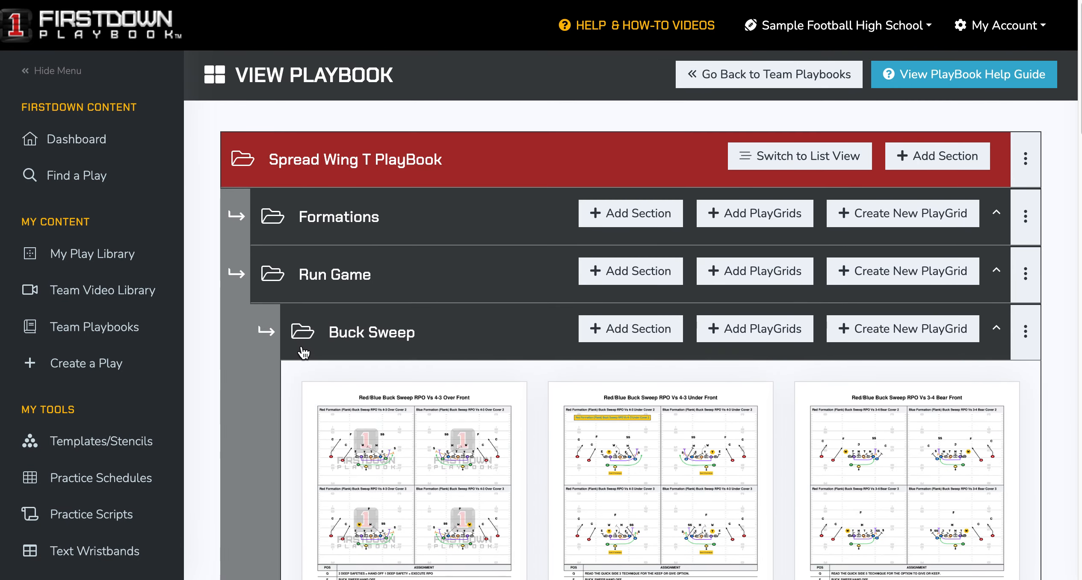
{"action": "left_click", "coordinate": [297, 331]}
- Examine the Counter PlayGrids and the remaining sections of the Spread Wing T PlayBook
{"action": "scroll", "coordinate": [474, 425], "scroll_direction": "down", "scroll_amount": 1}
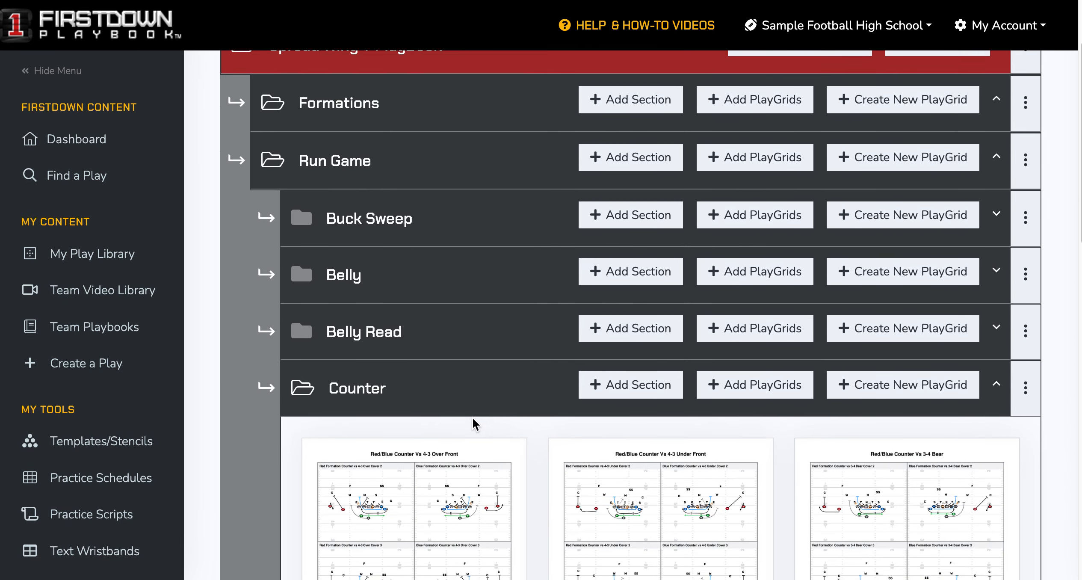
{"action": "scroll", "coordinate": [471, 326], "scroll_direction": "down", "scroll_amount": 5}
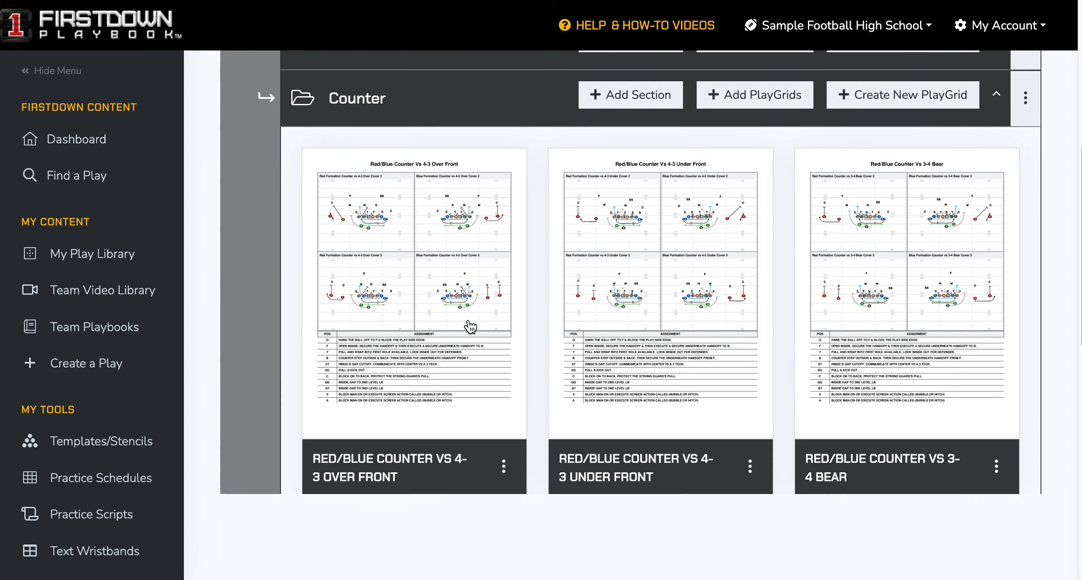
{"action": "scroll", "coordinate": [536, 384], "scroll_direction": "down", "scroll_amount": 2}
{"action": "scroll", "coordinate": [535, 384], "scroll_direction": "down", "scroll_amount": 9}
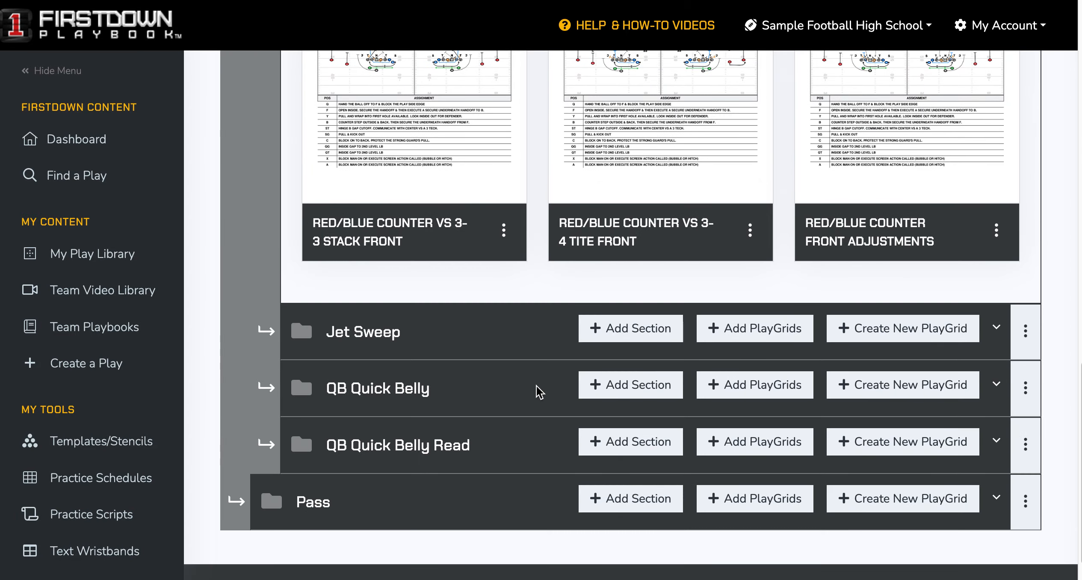
- Open the Red/Blue Counter vs 4-3 Over Front PlayGrid from the Counter section for editing
{"action": "scroll", "coordinate": [536, 385], "scroll_direction": "up", "scroll_amount": 11}
{"action": "scroll", "coordinate": [537, 386], "scroll_direction": "up", "scroll_amount": 1}
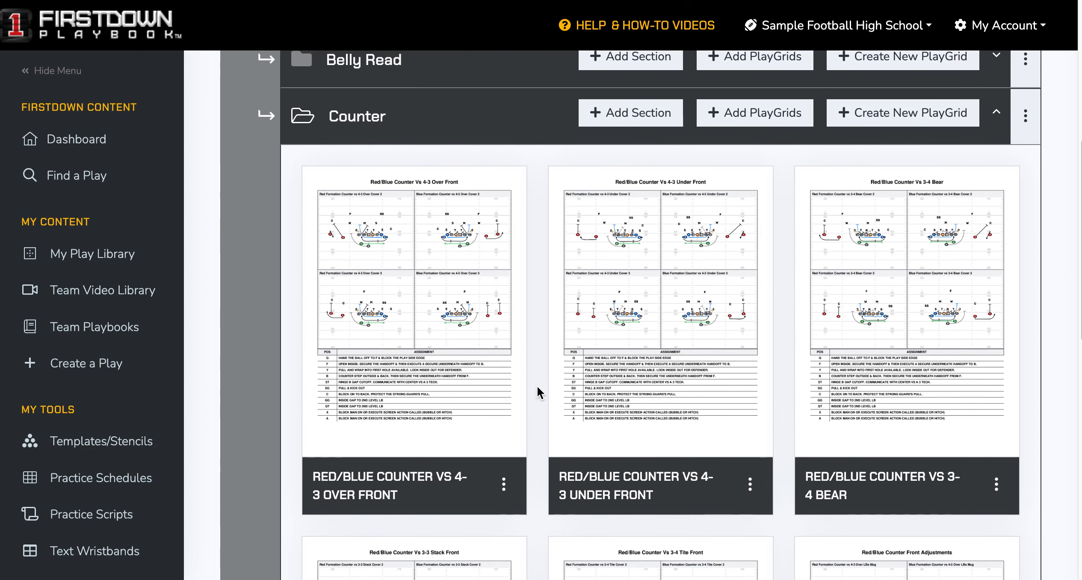
{"action": "left_click", "coordinate": [504, 488]}
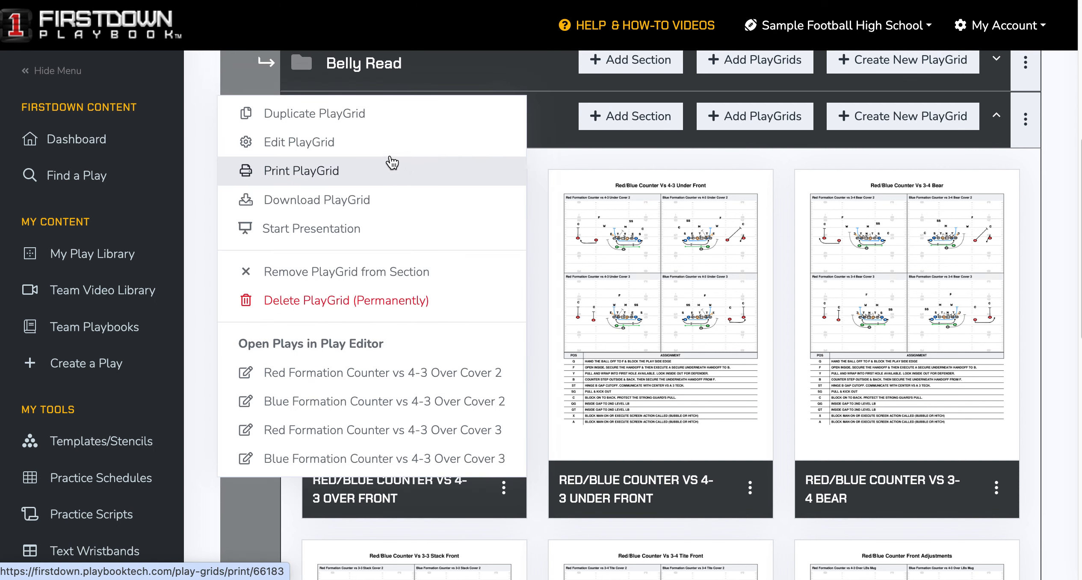
{"action": "left_click", "coordinate": [383, 144]}
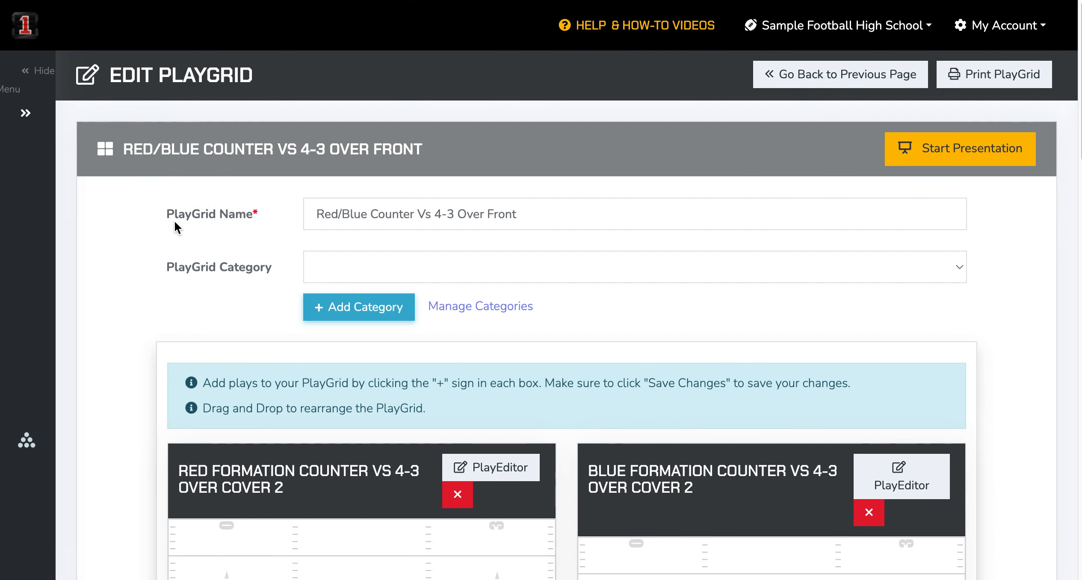
- Examine the PlayGrid's four Red and Blue Formation Counter plays and the position assignments in its notes
{"action": "scroll", "coordinate": [507, 269], "scroll_direction": "down", "scroll_amount": 5}
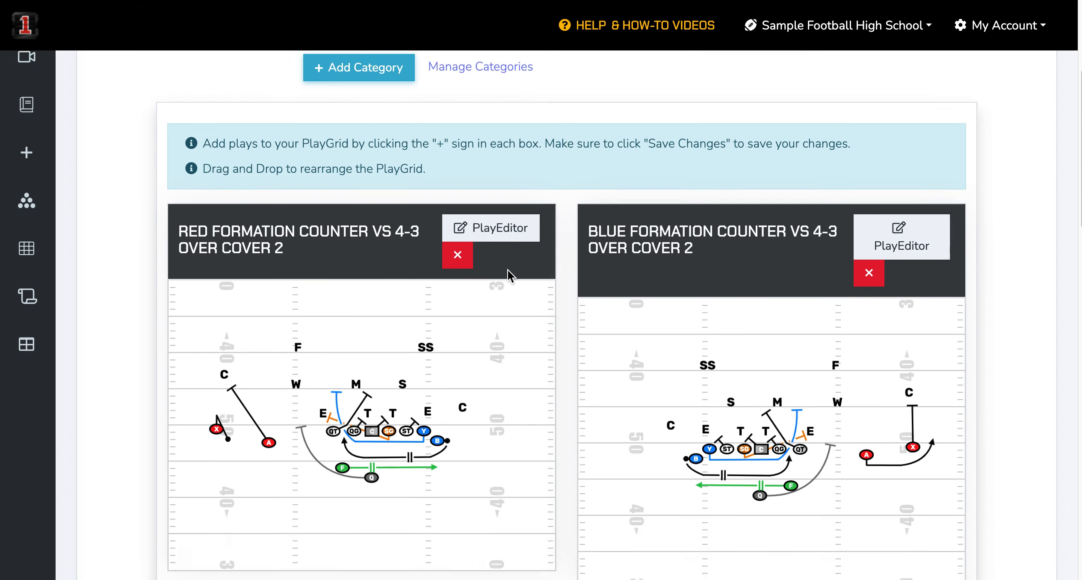
{"action": "scroll", "coordinate": [508, 270], "scroll_direction": "down", "scroll_amount": 3}
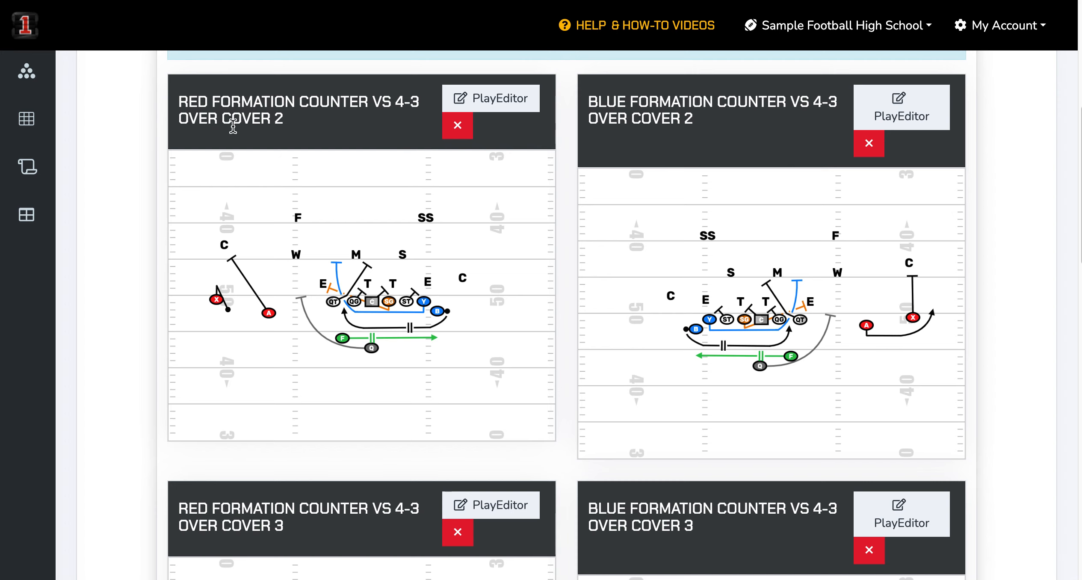
{"action": "scroll", "coordinate": [744, 272], "scroll_direction": "down", "scroll_amount": 6}
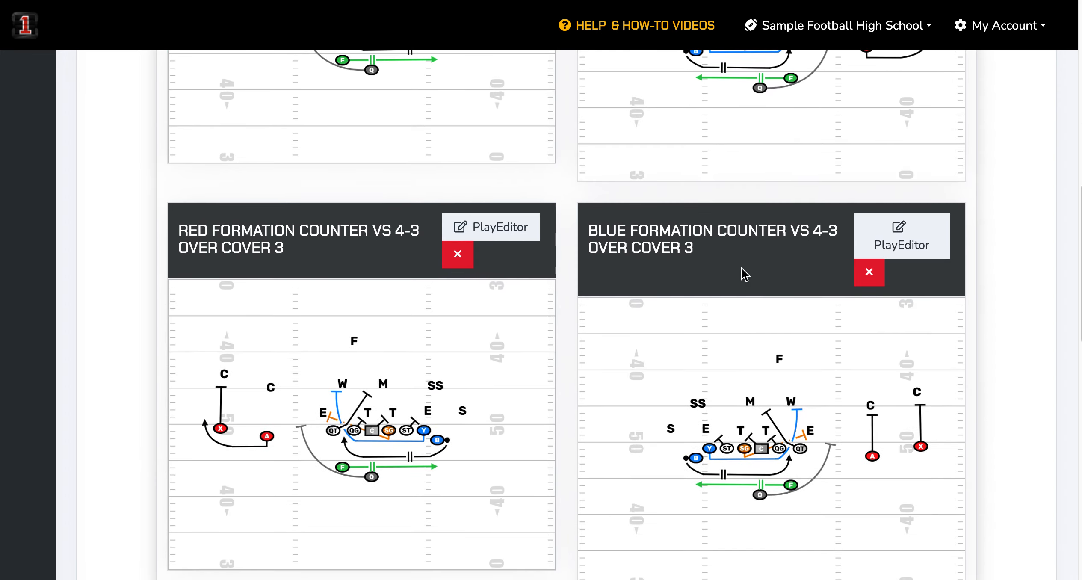
{"action": "scroll", "coordinate": [744, 272], "scroll_direction": "down", "scroll_amount": 1}
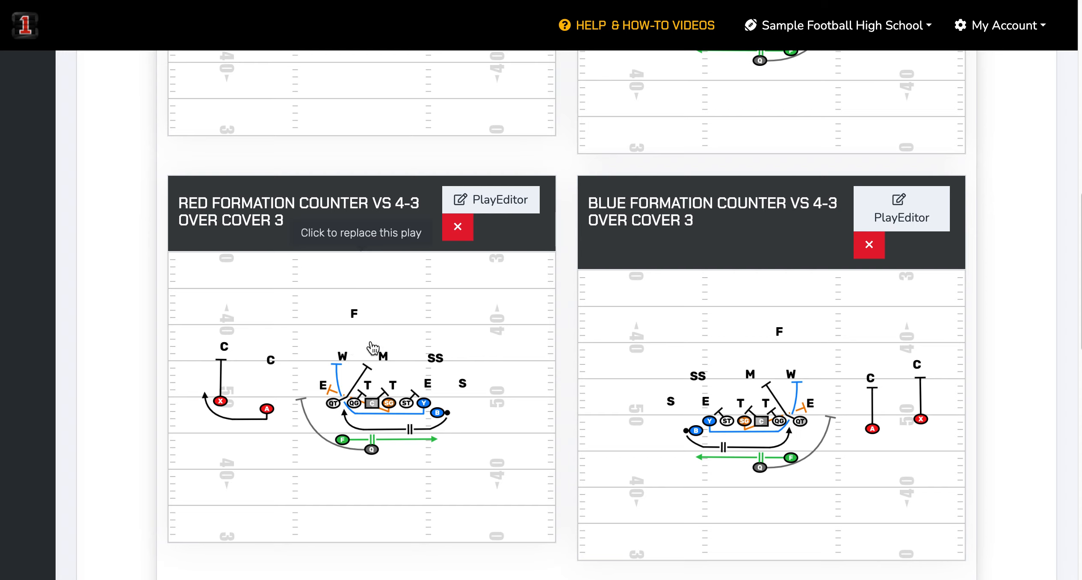
{"action": "scroll", "coordinate": [597, 400], "scroll_direction": "down", "scroll_amount": 15}
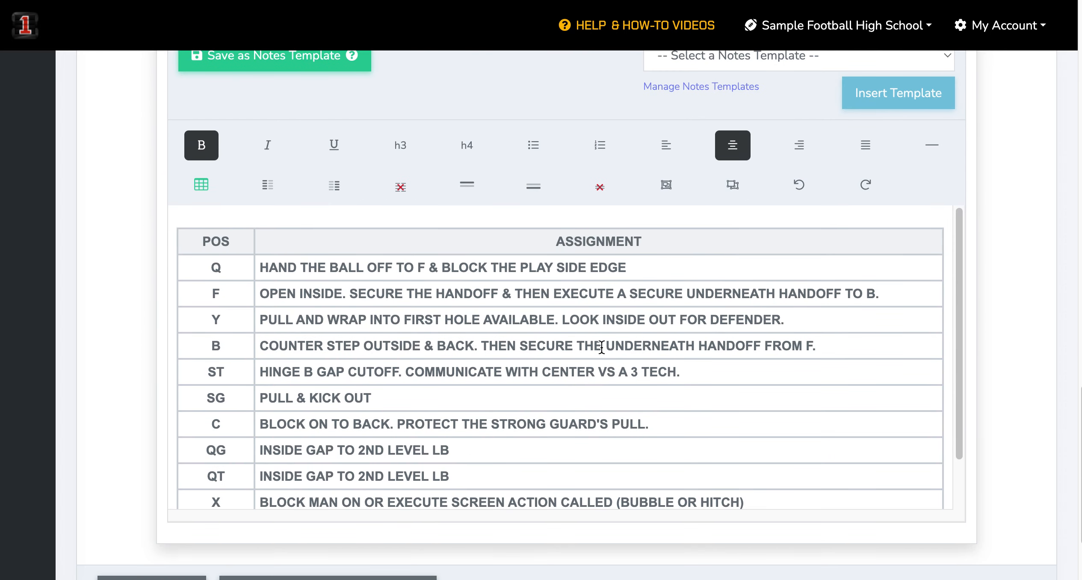
{"action": "scroll", "coordinate": [438, 334], "scroll_direction": "down", "scroll_amount": 2}
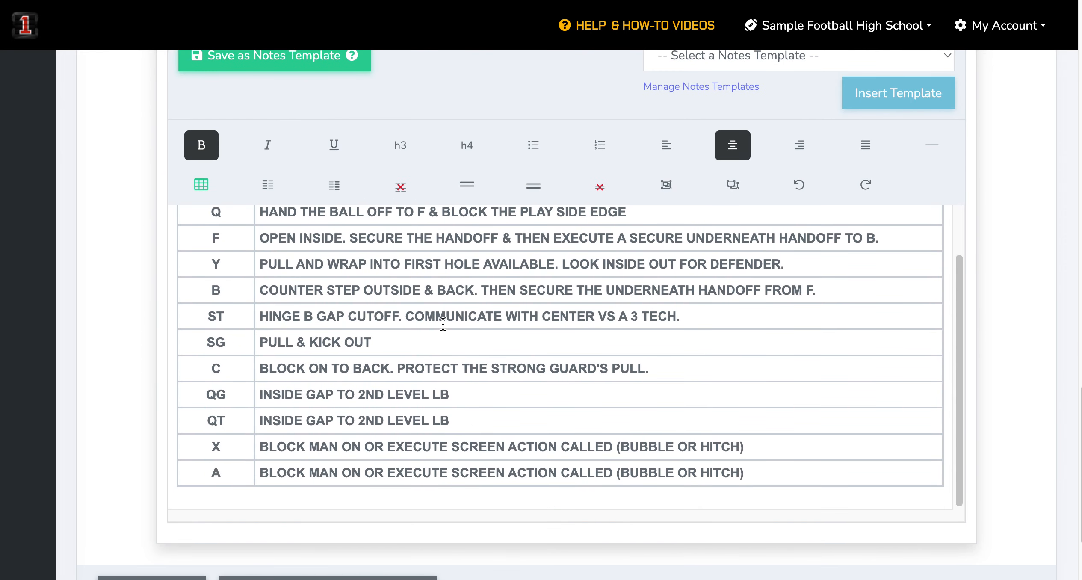
{"action": "scroll", "coordinate": [428, 367], "scroll_direction": "up", "scroll_amount": 2}
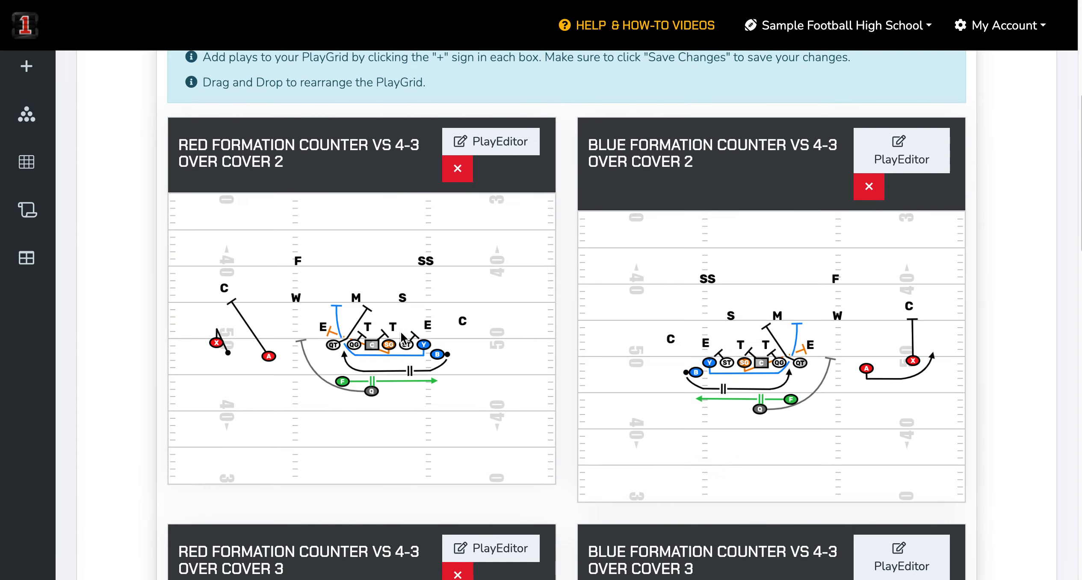
{"action": "scroll", "coordinate": [400, 333], "scroll_direction": "down", "scroll_amount": 12}
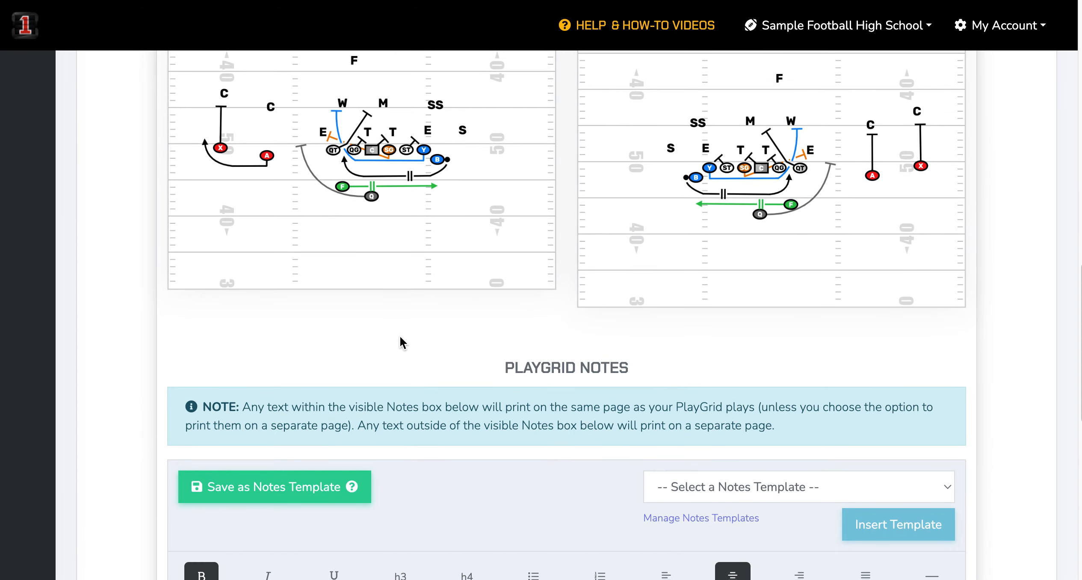
{"action": "scroll", "coordinate": [399, 340], "scroll_direction": "down", "scroll_amount": 1}
{"action": "scroll", "coordinate": [399, 340], "scroll_direction": "up", "scroll_amount": 9}
{"action": "scroll", "coordinate": [399, 340], "scroll_direction": "up", "scroll_amount": 5}
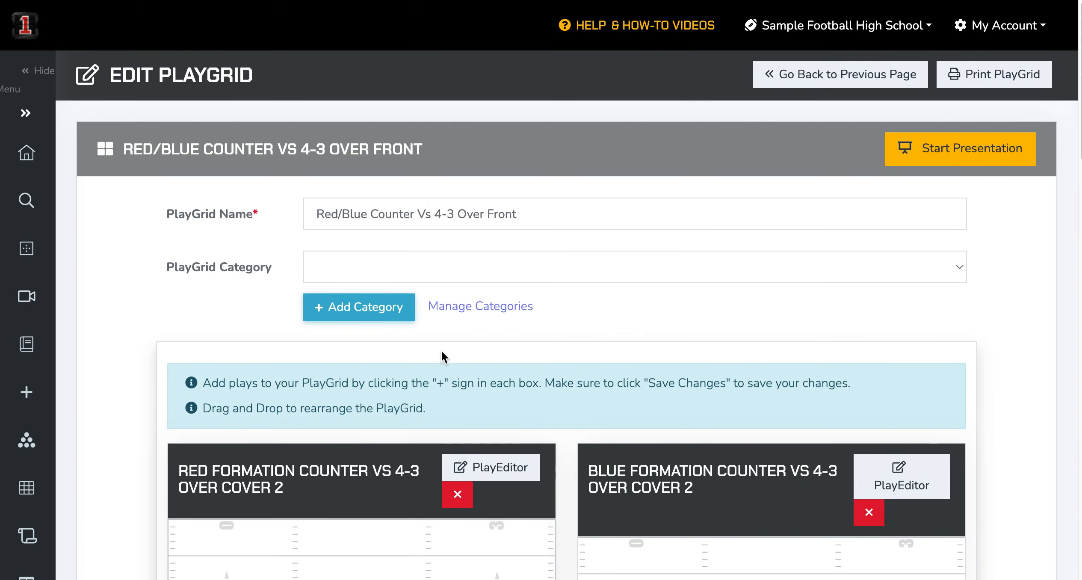
- Present the Red/Blue Counter vs 4-3 Over Front PlayGrid, step through its slides, and close the presentation
{"action": "left_click", "coordinate": [944, 157]}
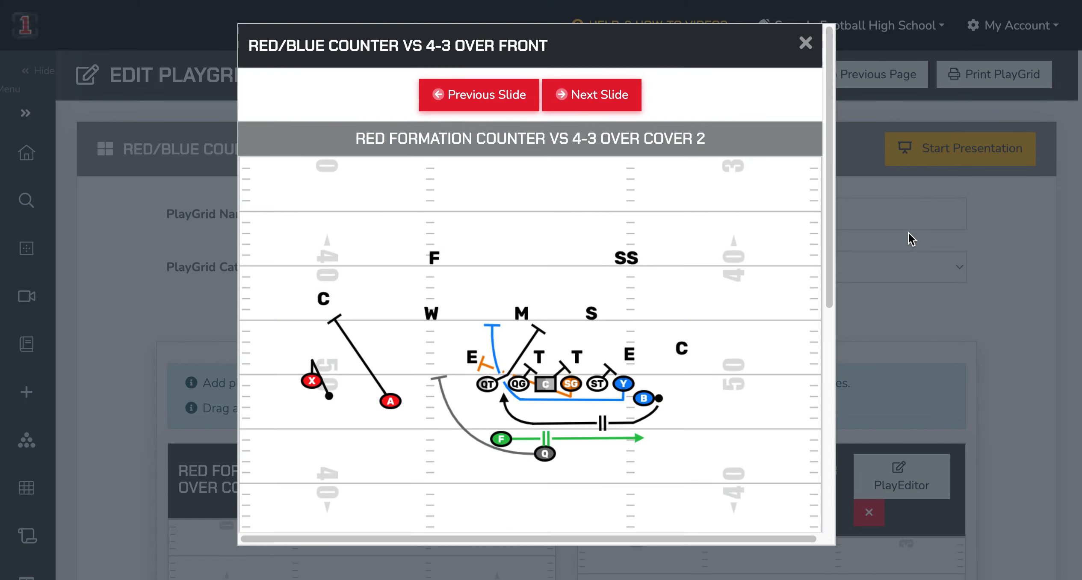
{"action": "left_click", "coordinate": [604, 93]}
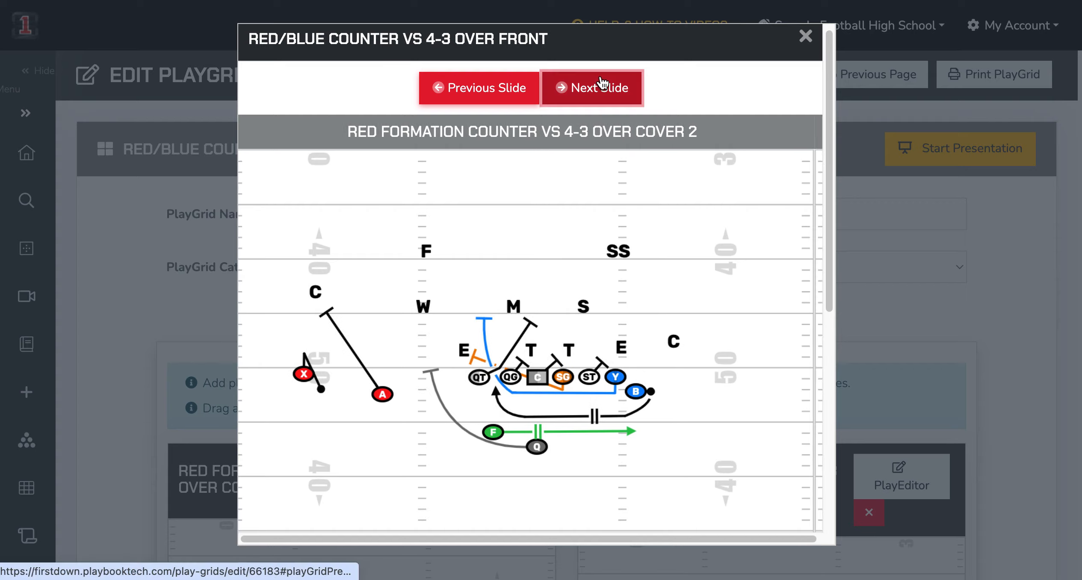
{"action": "left_click", "coordinate": [605, 92]}
{"action": "left_click", "coordinate": [503, 105]}
{"action": "left_click", "coordinate": [806, 36]}
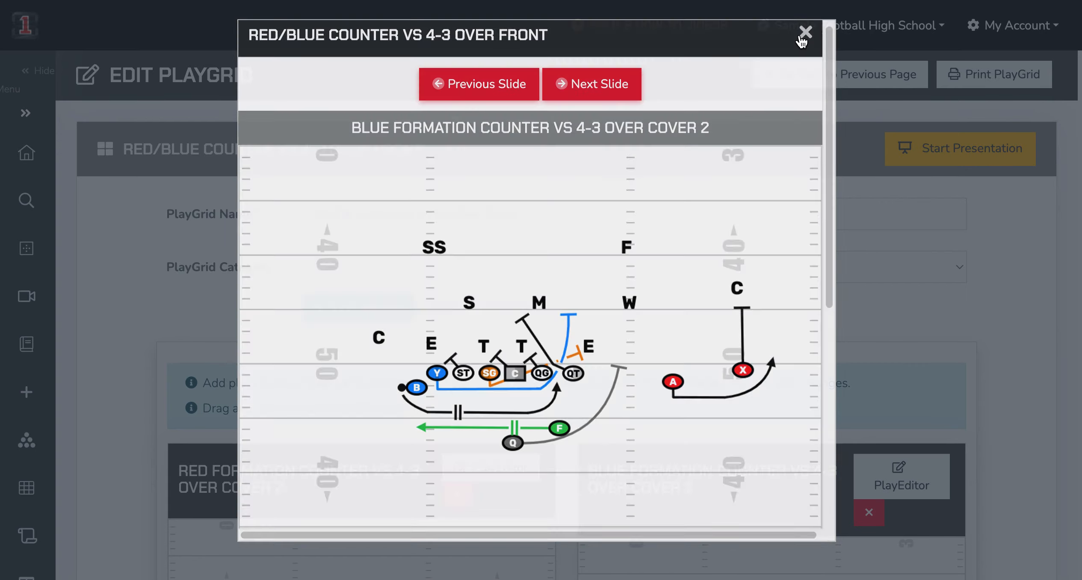
- Leave the PlayGrid editor for the Spread Wing T PlayBook and go back to the team playbooks
{"action": "scroll", "coordinate": [747, 270], "scroll_direction": "down", "scroll_amount": 10}
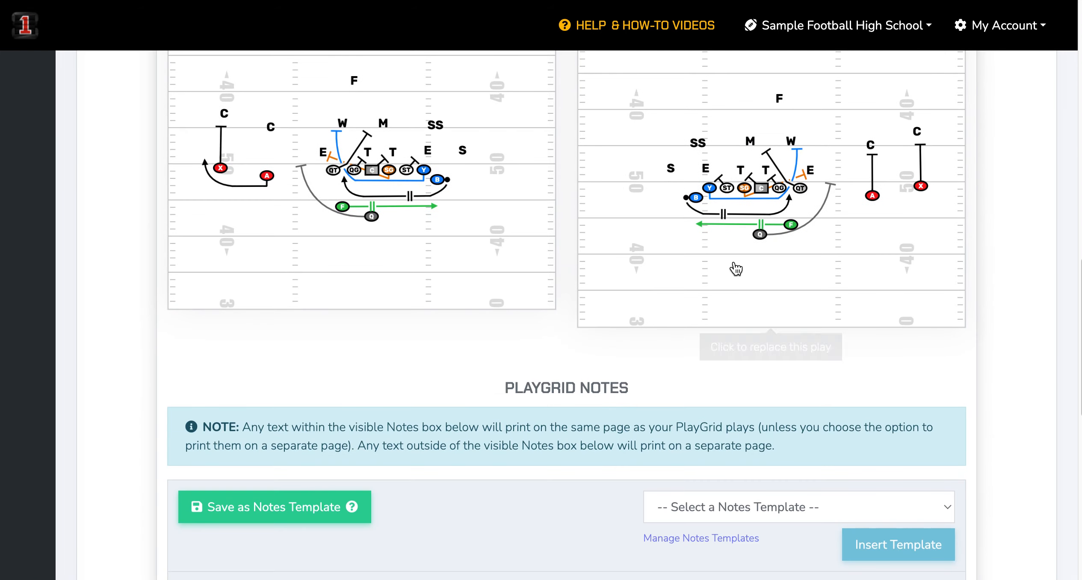
{"action": "scroll", "coordinate": [689, 239], "scroll_direction": "down", "scroll_amount": 10}
{"action": "left_click", "coordinate": [298, 474]}
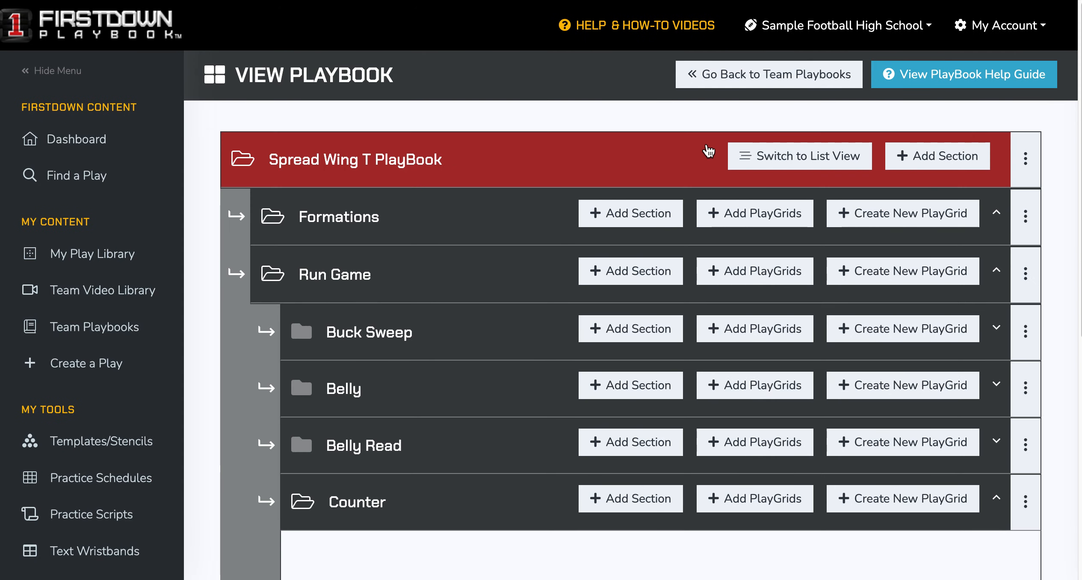
{"action": "left_click", "coordinate": [744, 78]}
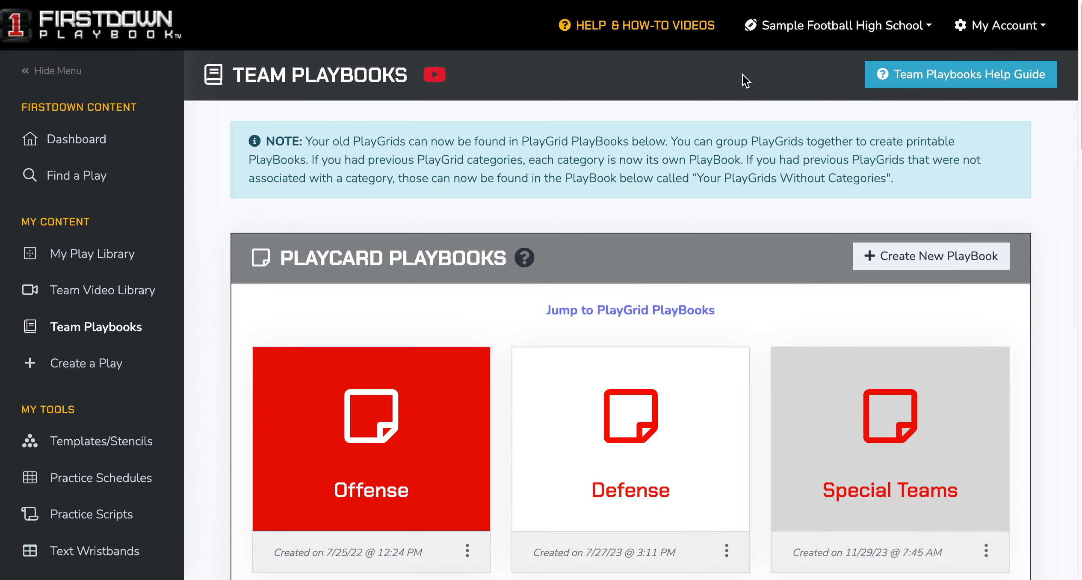
- Start a new playbook named OUR NEW PLAYBOOK with SECTION 1 as its first section
{"action": "left_click", "coordinate": [911, 254]}
{"action": "left_click", "coordinate": [586, 169]}
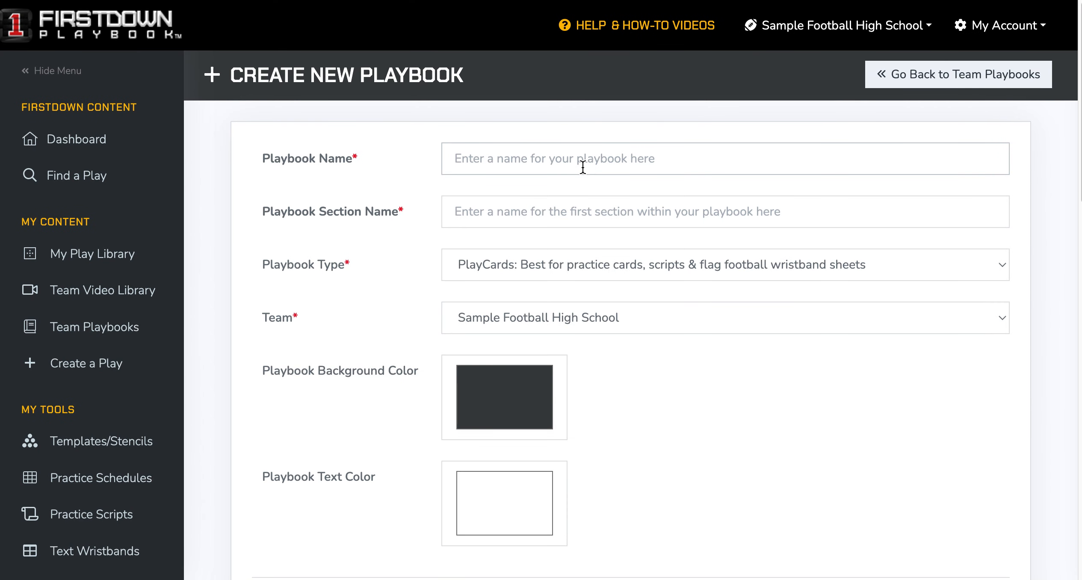
{"action": "type", "text": "OUR NEW PLA"}
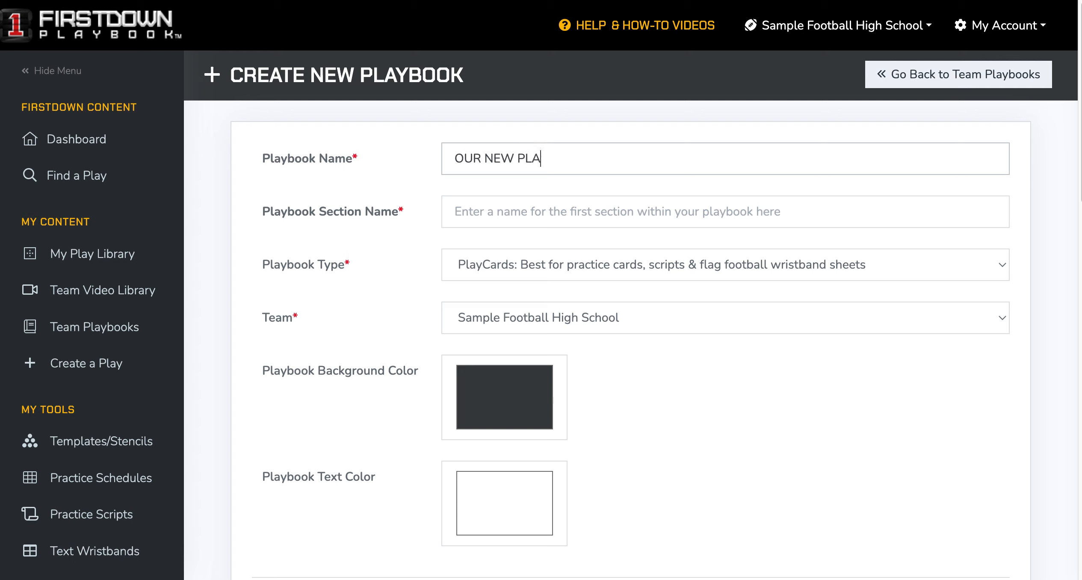
{"action": "type", "text": "YBOOK"}
{"action": "left_click", "coordinate": [482, 213]}
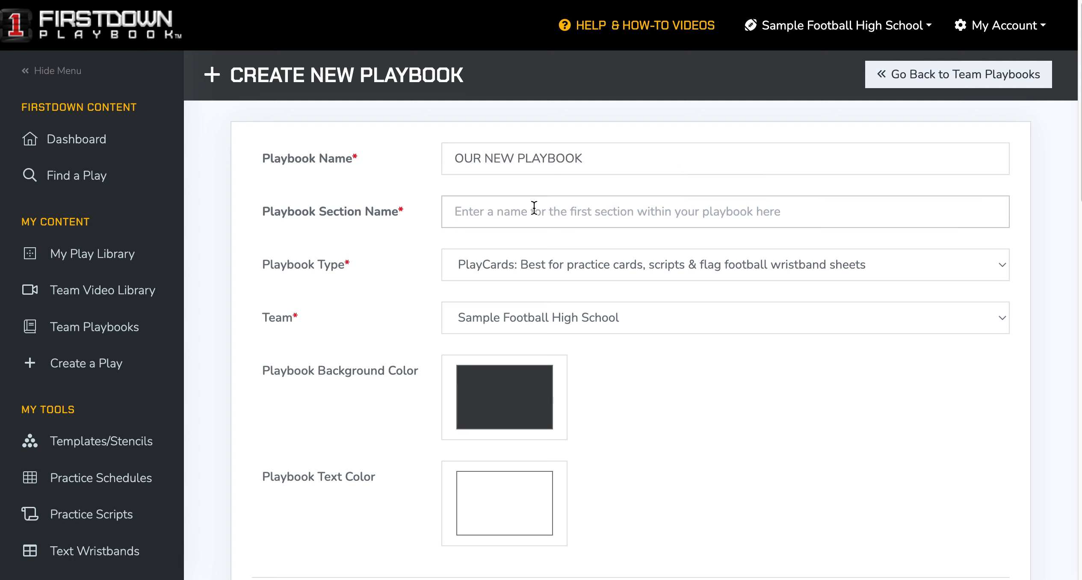
{"action": "type", "text": "SECTION 1"}
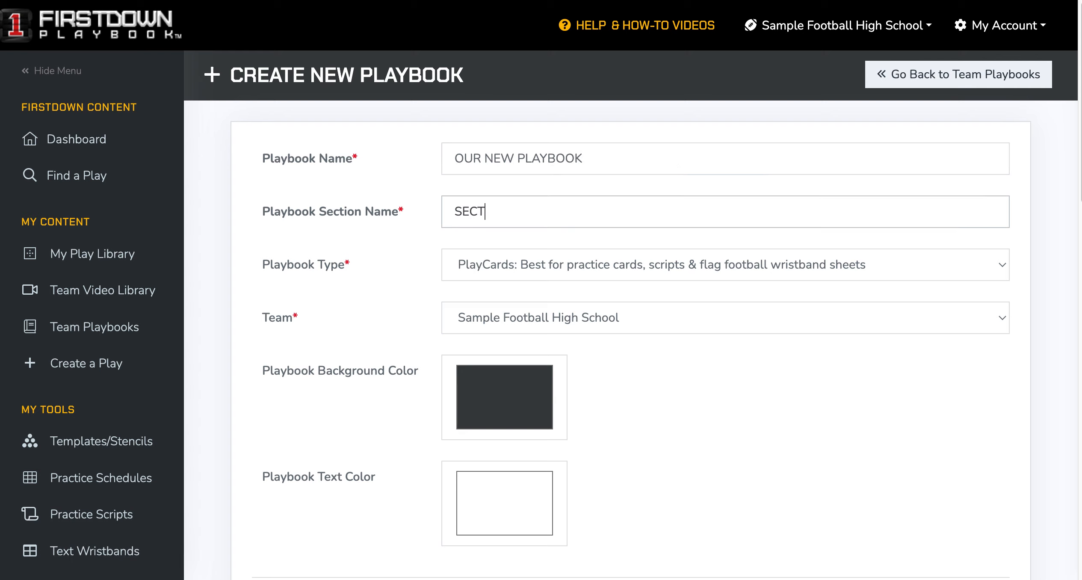
- Set the playbook type to PlayGrids and the background color to maroon, RGB 104, 34, 58
{"action": "left_click", "coordinate": [562, 270]}
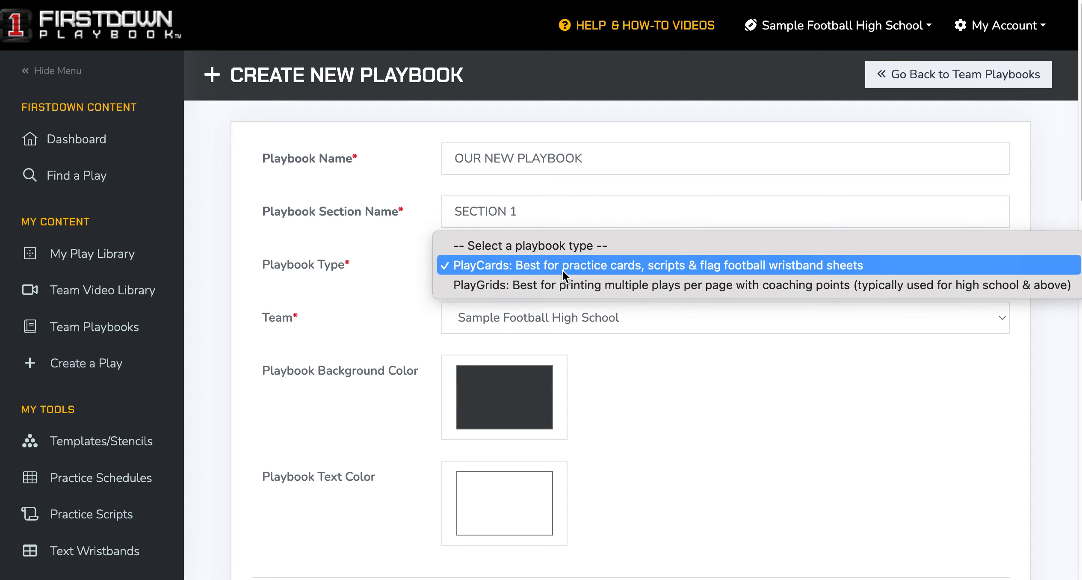
{"action": "left_click", "coordinate": [485, 286]}
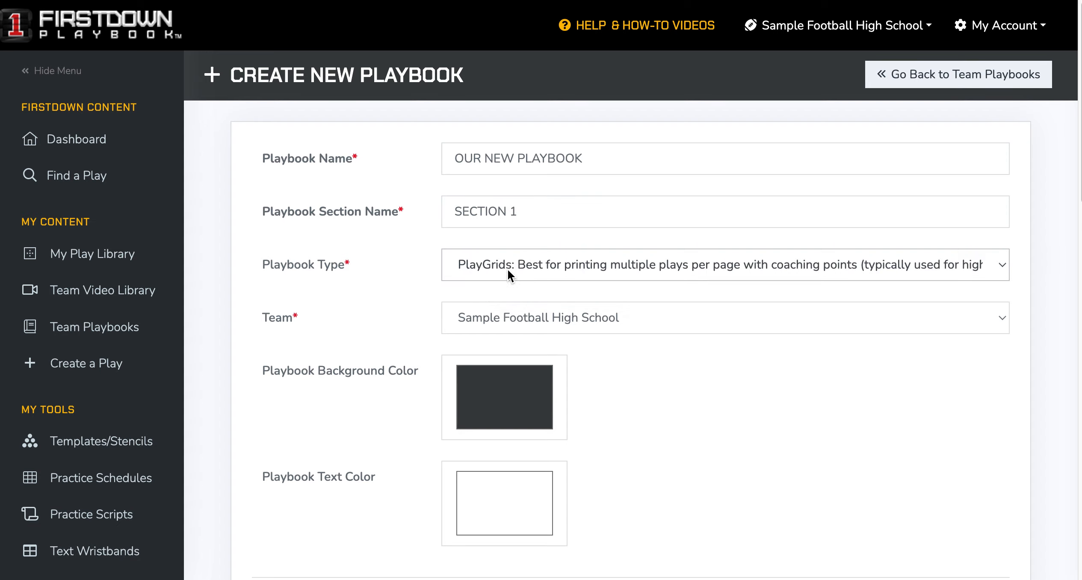
{"action": "left_click", "coordinate": [486, 386]}
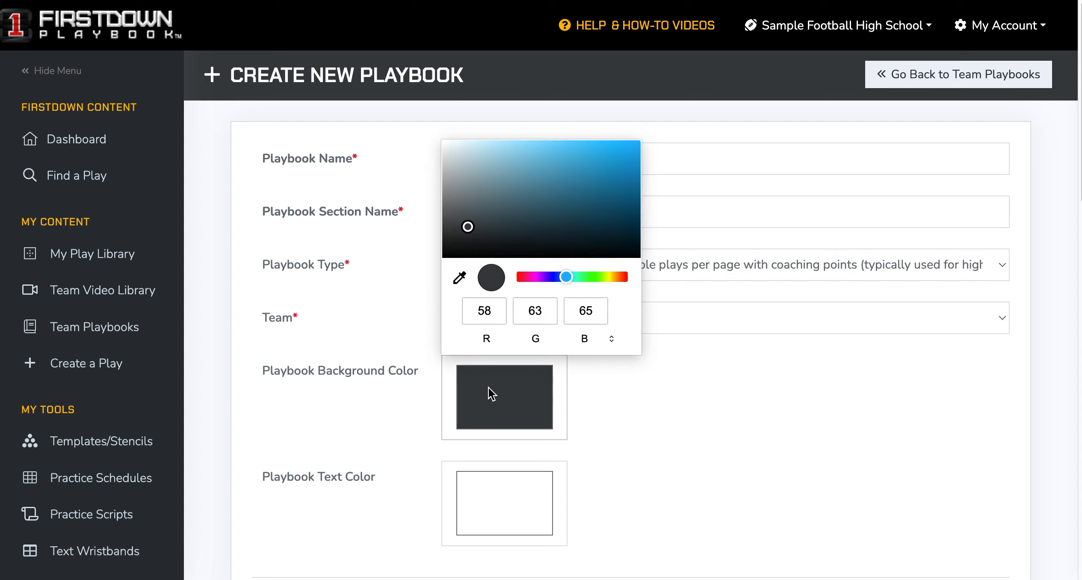
{"action": "left_click", "coordinate": [524, 278]}
{"action": "left_click", "coordinate": [575, 209]}
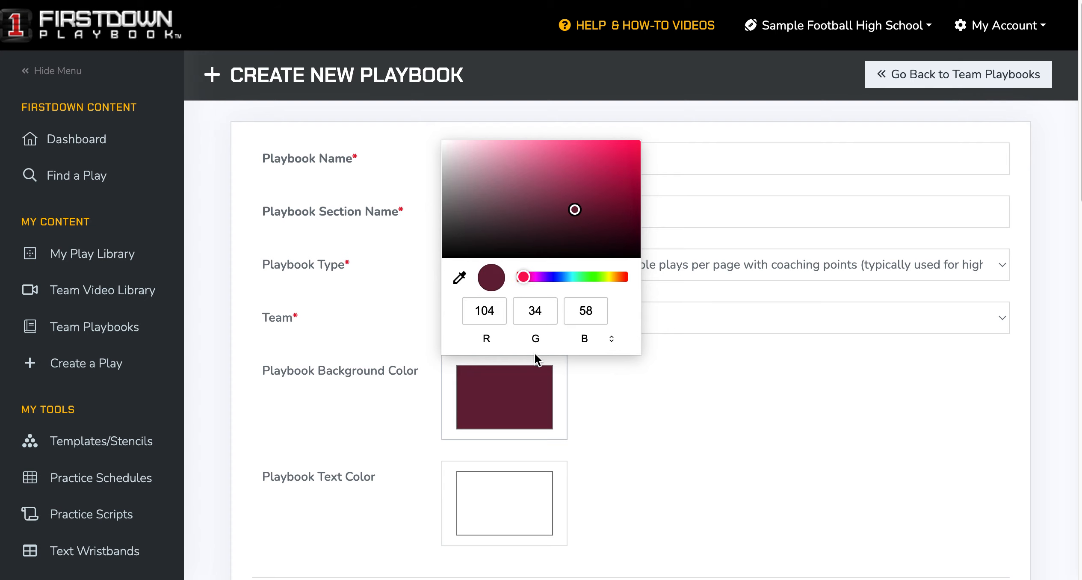
{"action": "left_click", "coordinate": [648, 458]}
- Review the playbook's view and edit permissions and save the new playbook
{"action": "scroll", "coordinate": [665, 440], "scroll_direction": "down", "scroll_amount": 9}
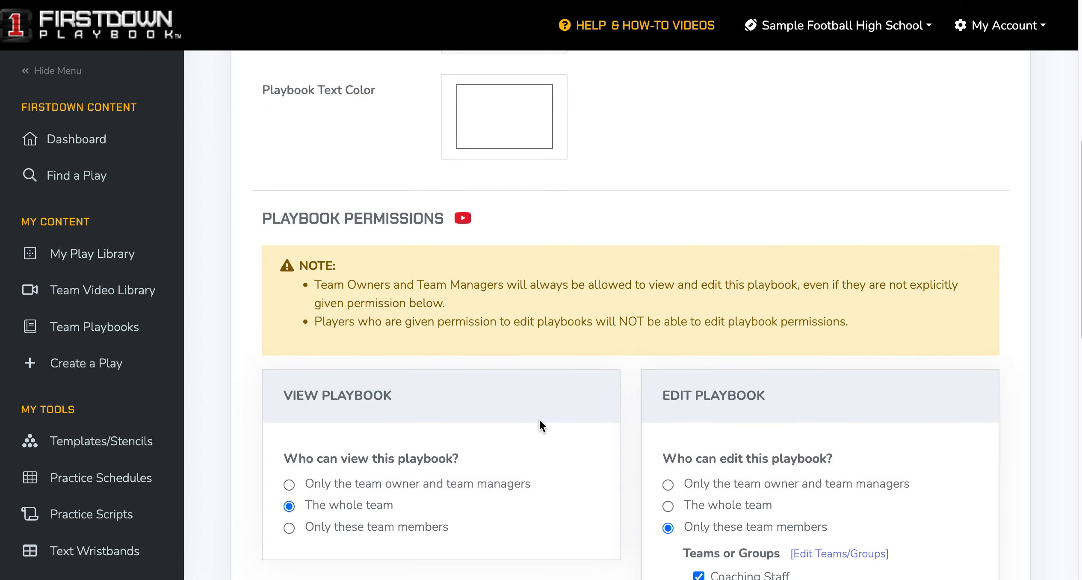
{"action": "scroll", "coordinate": [539, 419], "scroll_direction": "down", "scroll_amount": 3}
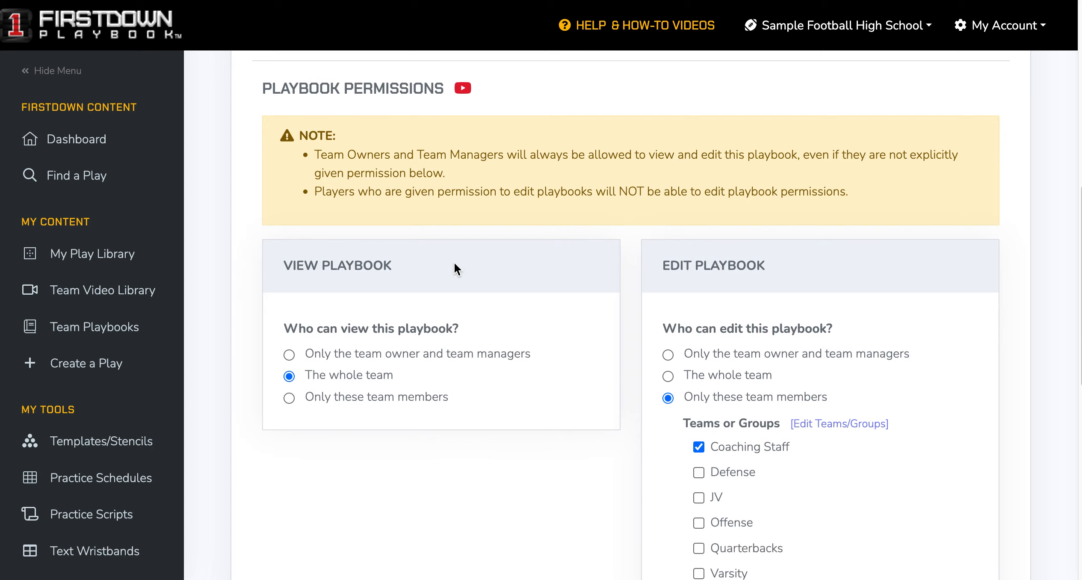
{"action": "scroll", "coordinate": [540, 394], "scroll_direction": "down", "scroll_amount": 4}
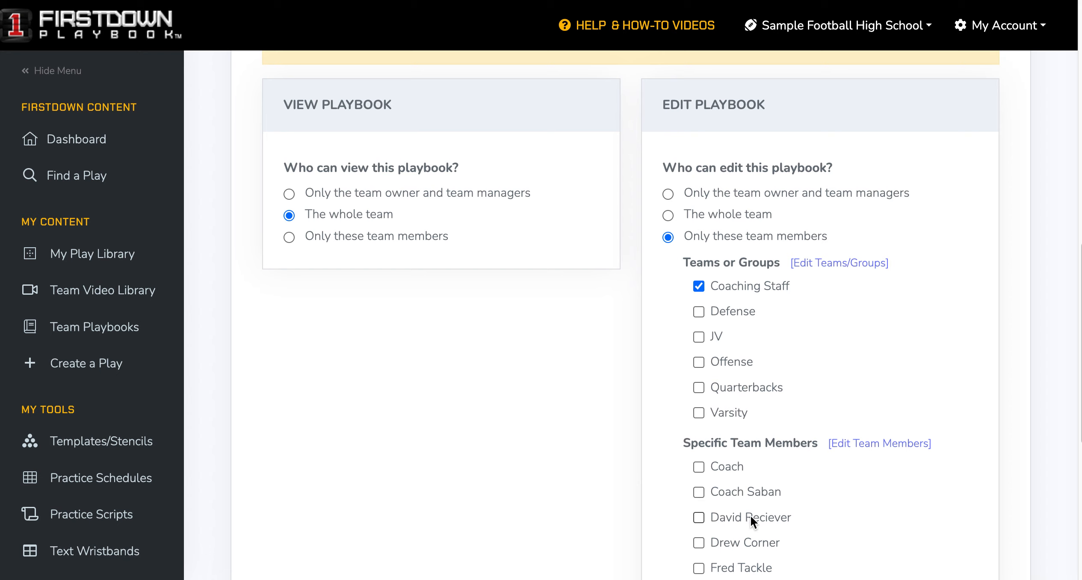
{"action": "scroll", "coordinate": [768, 423], "scroll_direction": "down", "scroll_amount": 1}
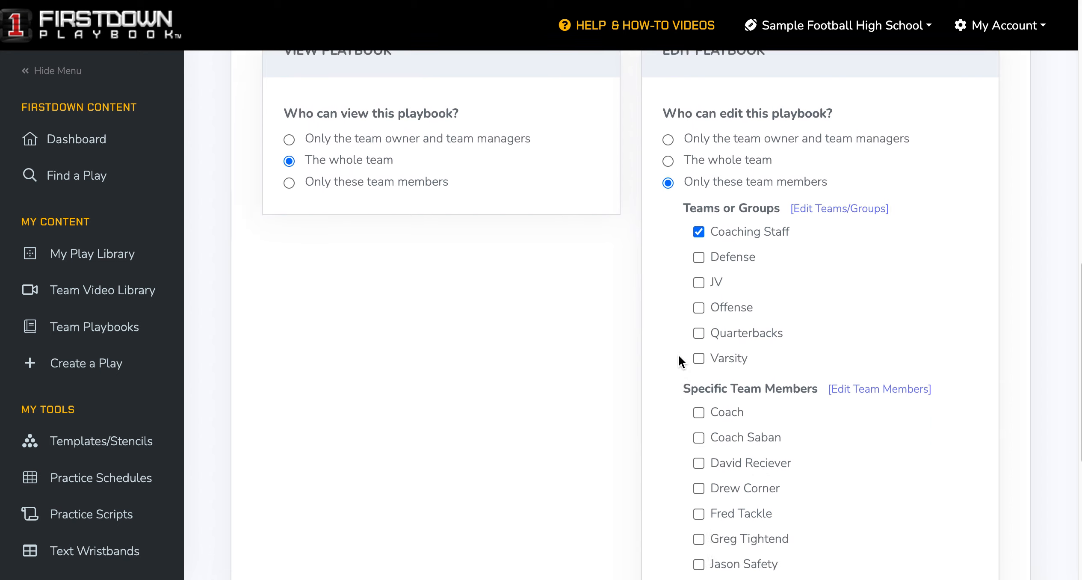
{"action": "scroll", "coordinate": [678, 354], "scroll_direction": "down", "scroll_amount": 6}
{"action": "left_click", "coordinate": [311, 476]}
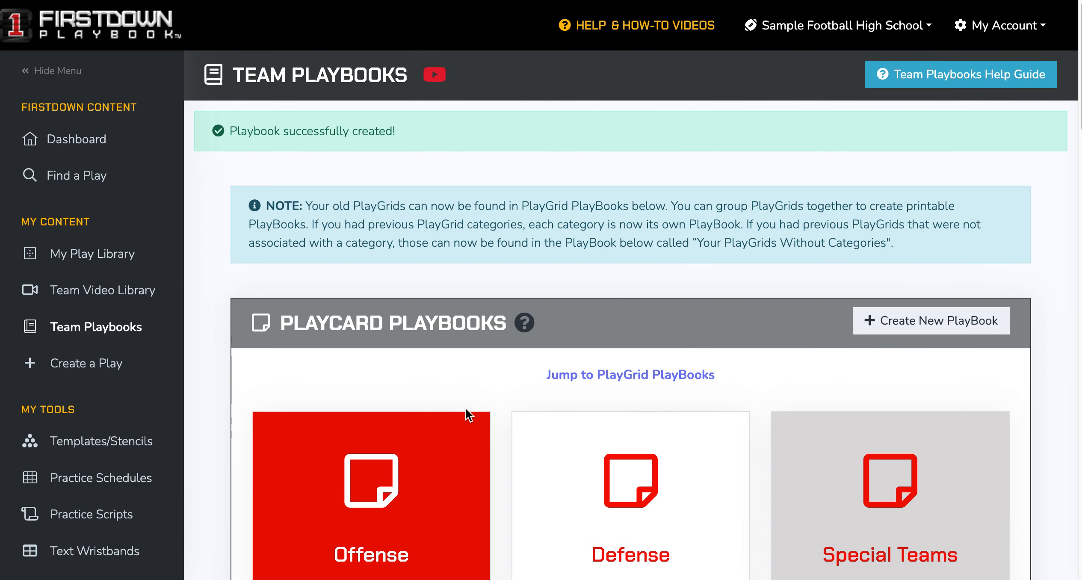
- Open OUR NEW PLAYBOOK from the PlayGrid PlayBooks
{"action": "scroll", "coordinate": [466, 410], "scroll_direction": "down", "scroll_amount": 20}
{"action": "scroll", "coordinate": [478, 418], "scroll_direction": "down", "scroll_amount": 5}
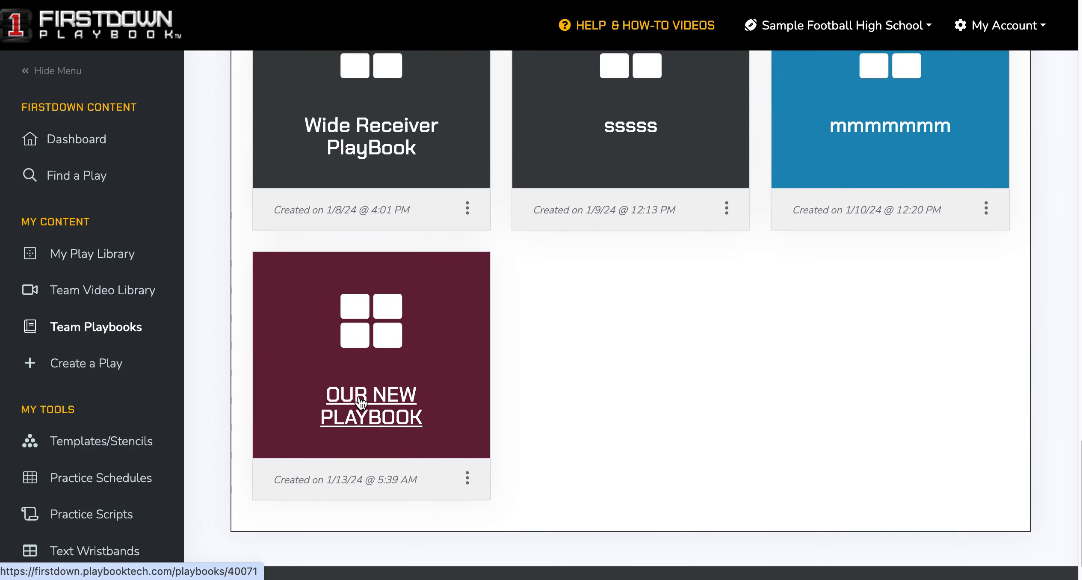
{"action": "left_click", "coordinate": [359, 395]}
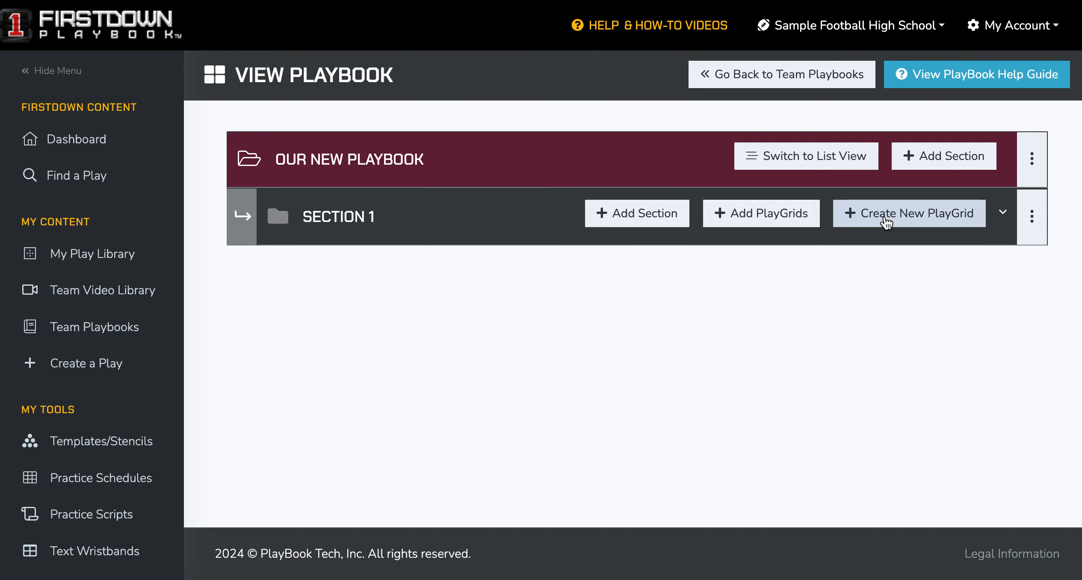
- Create a new PlayGrid named MY NEW PG in SECTION 1 with the 4-Box template
{"action": "left_click", "coordinate": [886, 221]}
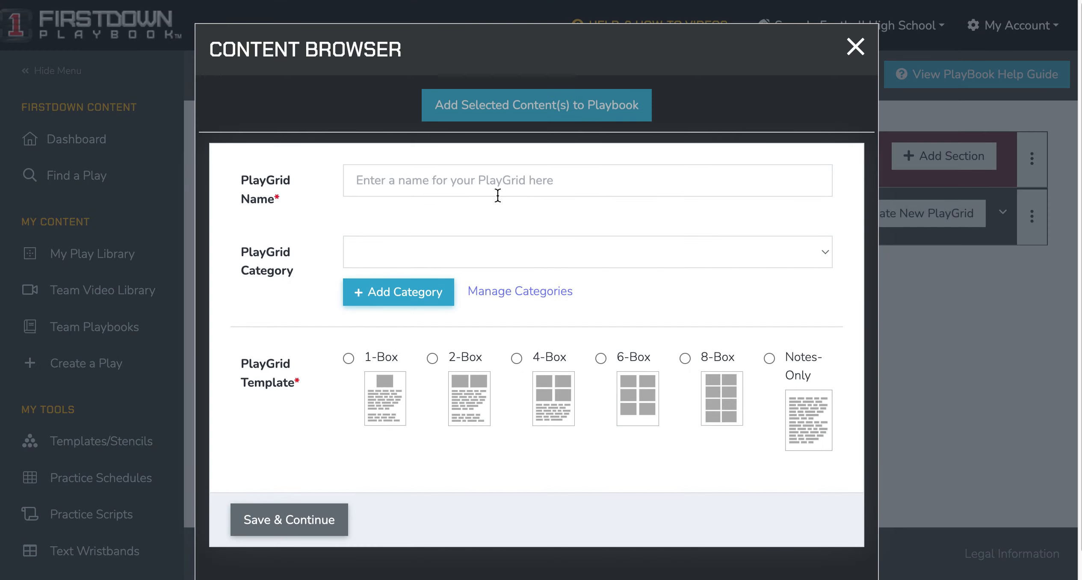
{"action": "type", "text": "MY "}
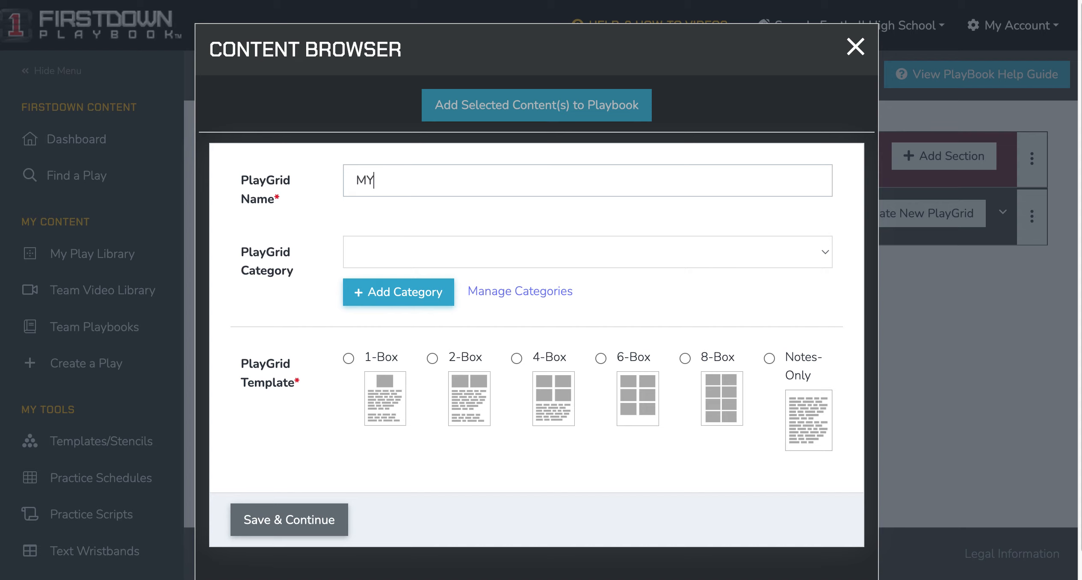
{"action": "type", "text": "NEW PG"}
{"action": "scroll", "coordinate": [551, 302], "scroll_direction": "down", "scroll_amount": 1}
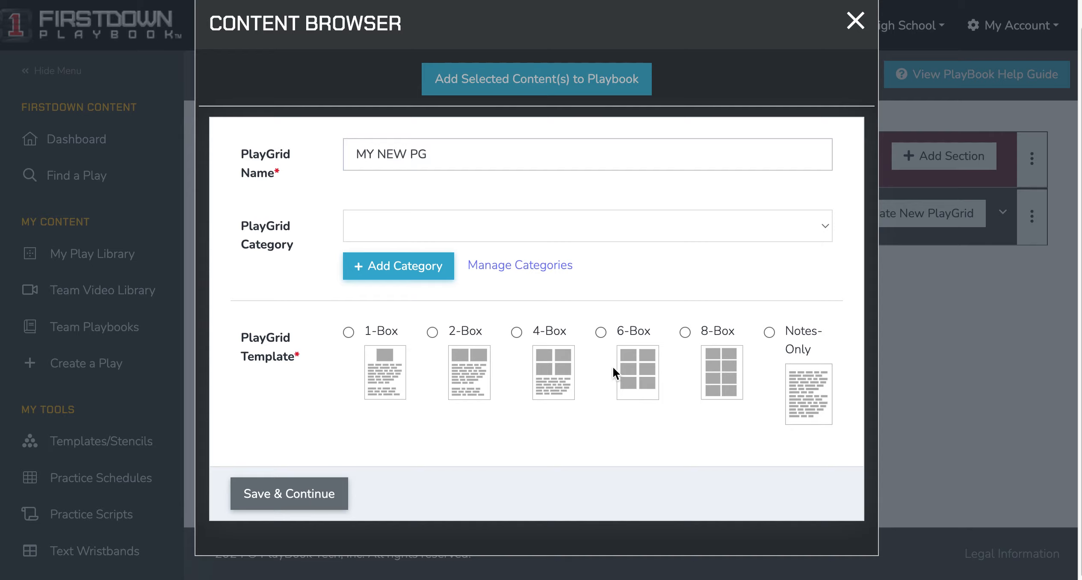
{"action": "left_click", "coordinate": [554, 363]}
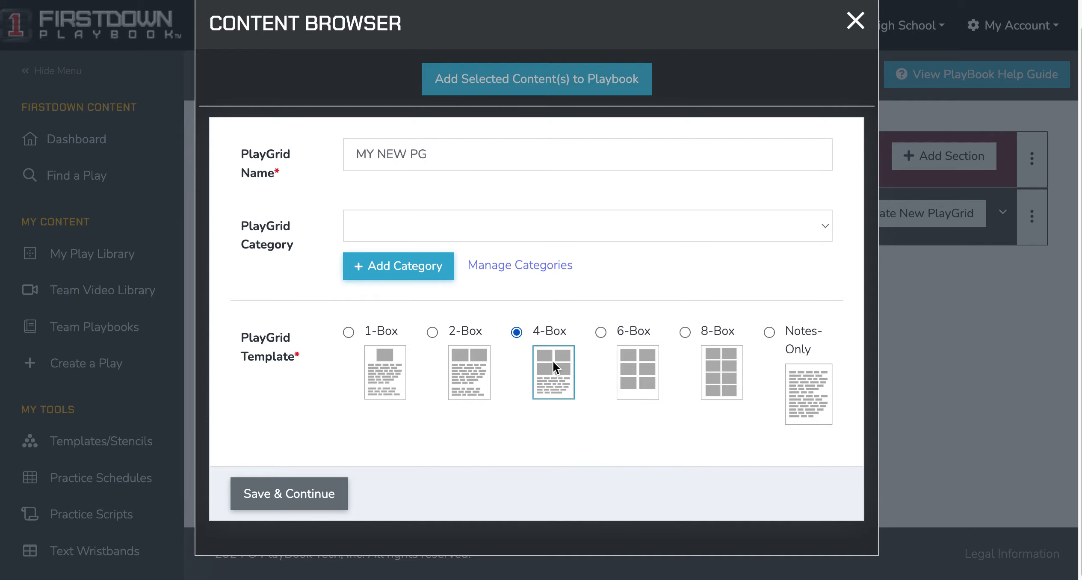
{"action": "left_click", "coordinate": [278, 495]}
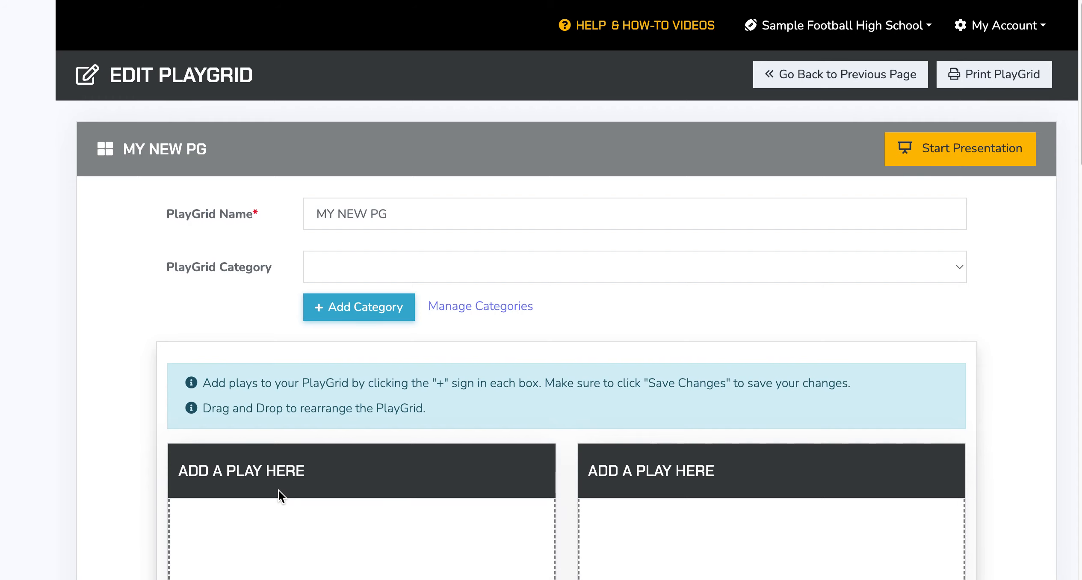
- Look over the PlayGrid's empty boxes and notes area, and open the play browser for the first box
{"action": "scroll", "coordinate": [571, 404], "scroll_direction": "down", "scroll_amount": 3}
{"action": "scroll", "coordinate": [563, 417], "scroll_direction": "down", "scroll_amount": 9}
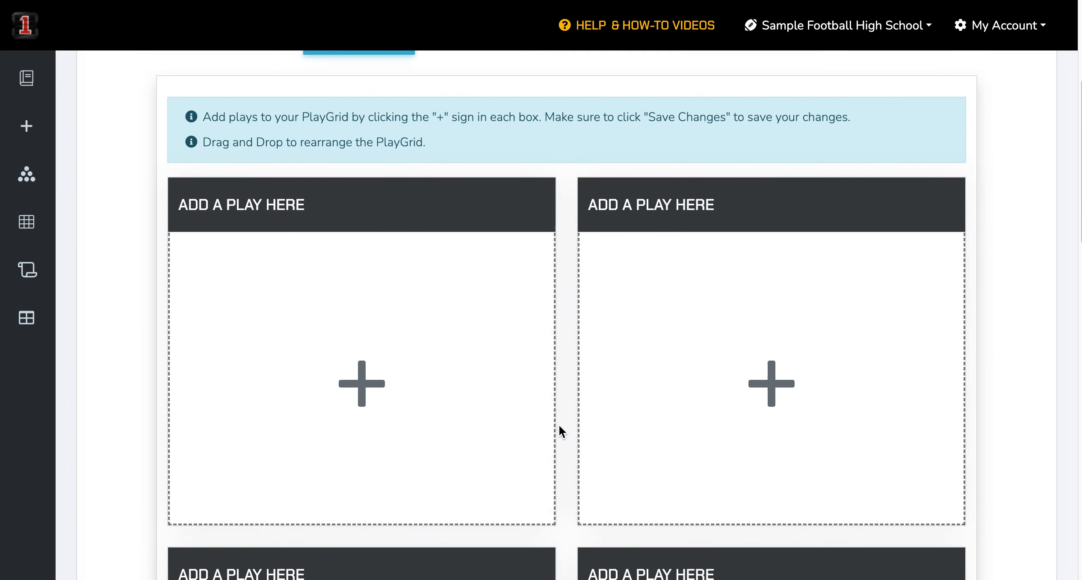
{"action": "scroll", "coordinate": [551, 444], "scroll_direction": "down", "scroll_amount": 4}
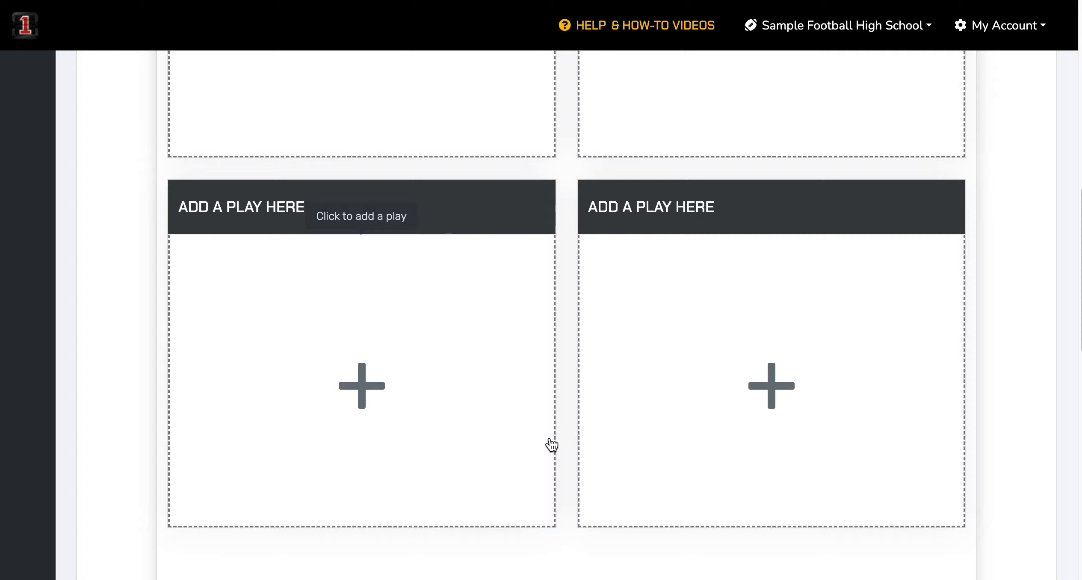
{"action": "scroll", "coordinate": [575, 411], "scroll_direction": "down", "scroll_amount": 6}
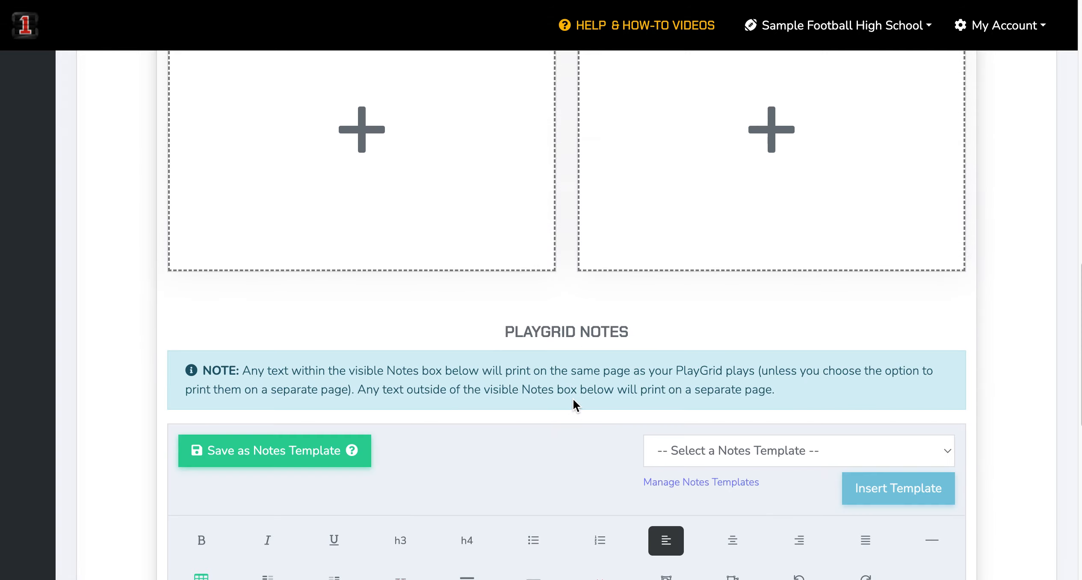
{"action": "scroll", "coordinate": [575, 402], "scroll_direction": "up", "scroll_amount": 15}
{"action": "scroll", "coordinate": [513, 428], "scroll_direction": "down", "scroll_amount": 1}
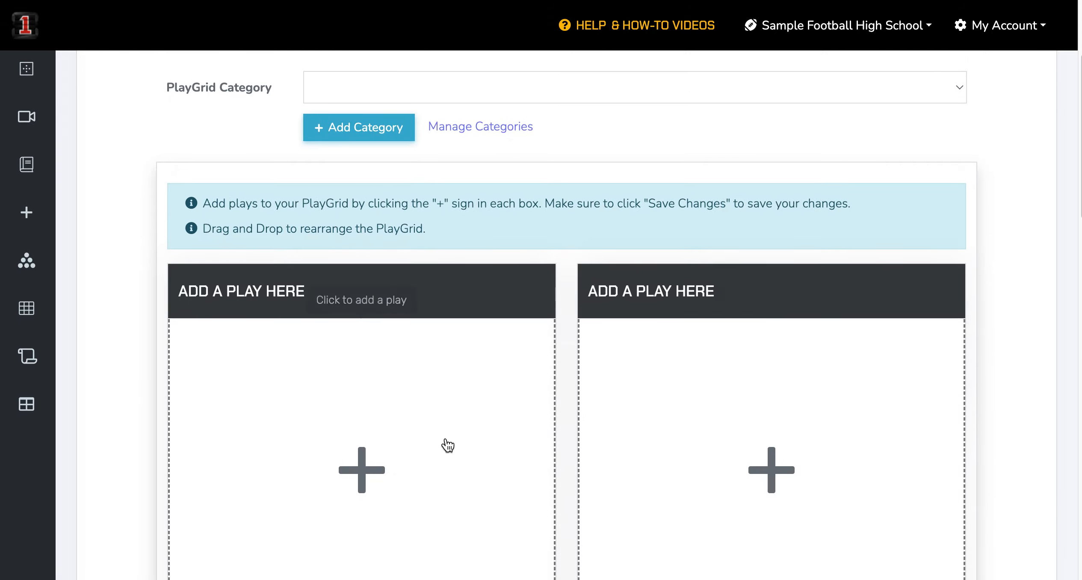
{"action": "left_click", "coordinate": [363, 467]}
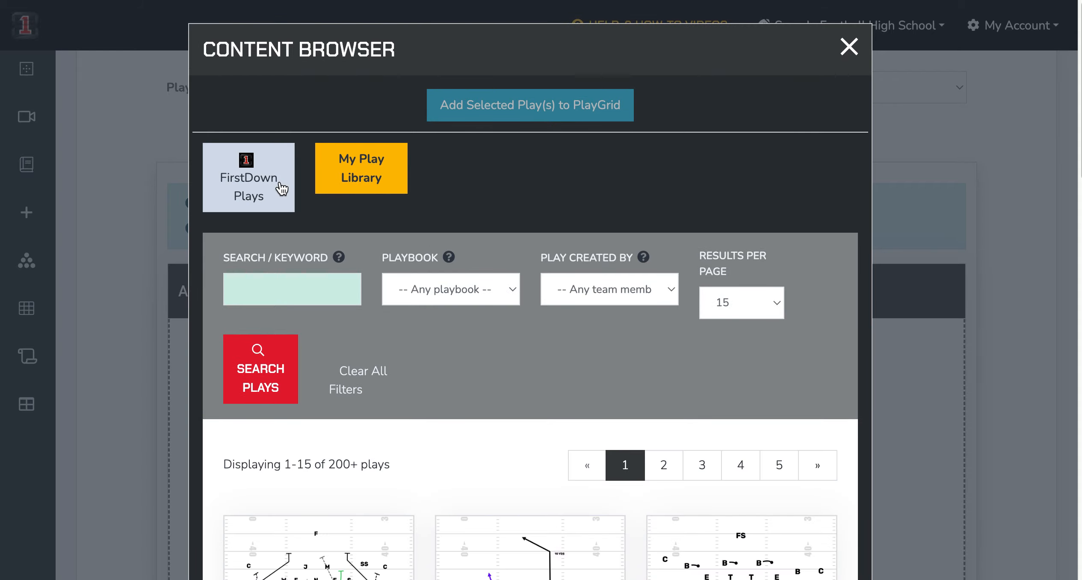
- Select YOUR PLAY, MY PLAY and two plays titled with a coach's first name, and add all four to the PlayGrid
{"action": "scroll", "coordinate": [458, 379], "scroll_direction": "down", "scroll_amount": 2}
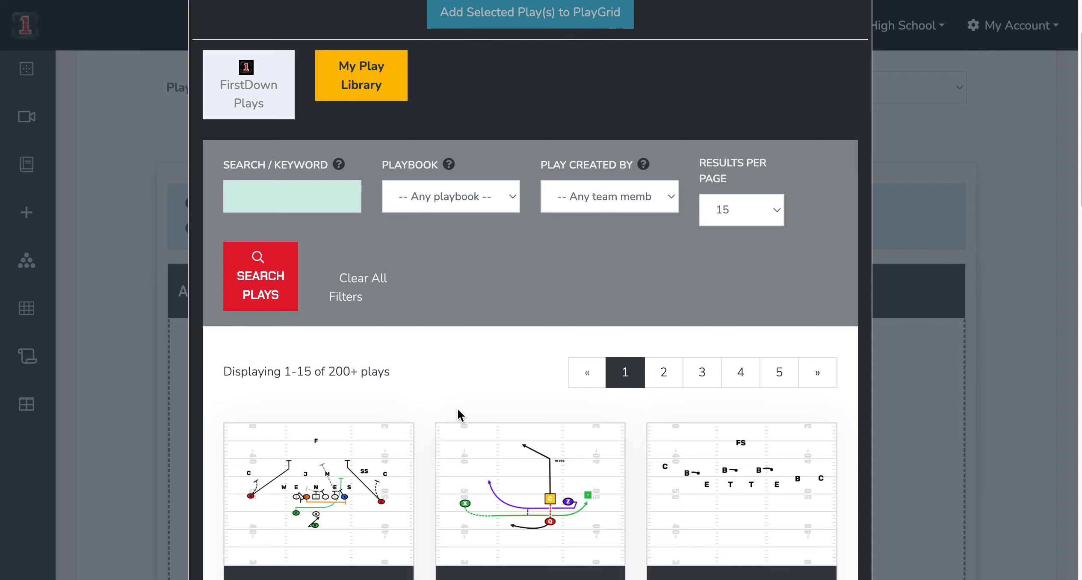
{"action": "scroll", "coordinate": [459, 406], "scroll_direction": "down", "scroll_amount": 6}
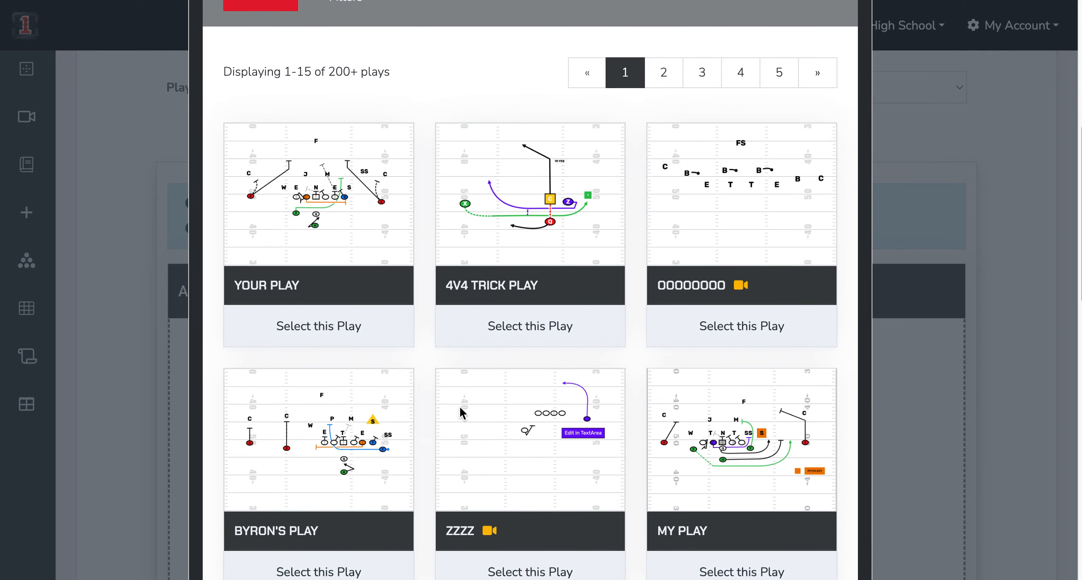
{"action": "left_click", "coordinate": [336, 338]}
{"action": "scroll", "coordinate": [406, 352], "scroll_direction": "down", "scroll_amount": 4}
{"action": "left_click", "coordinate": [332, 391]}
{"action": "left_click", "coordinate": [746, 400]}
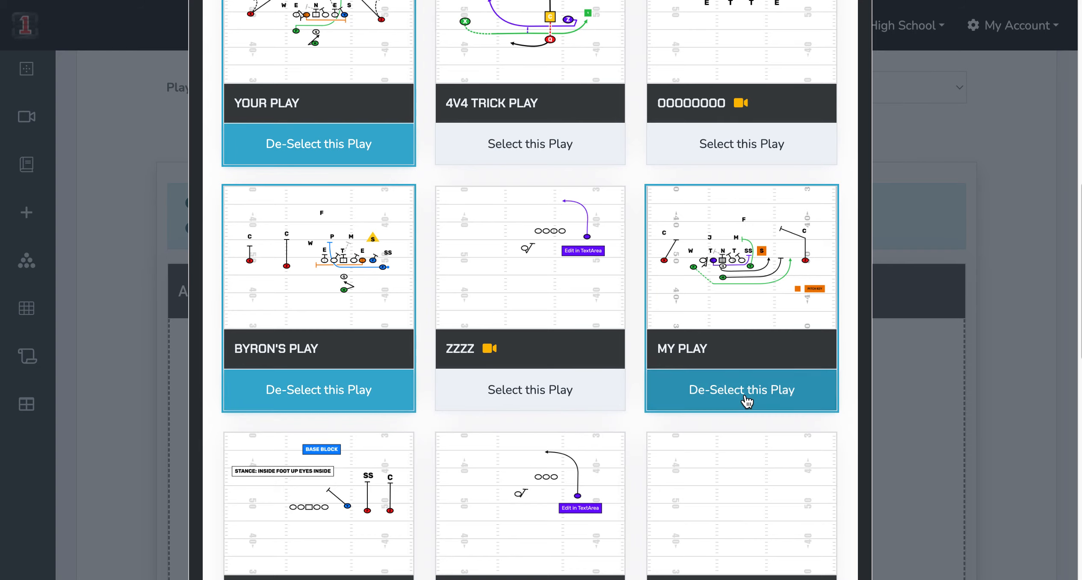
{"action": "scroll", "coordinate": [747, 402], "scroll_direction": "down", "scroll_amount": 10}
{"action": "left_click", "coordinate": [389, 441]}
{"action": "scroll", "coordinate": [492, 436], "scroll_direction": "up", "scroll_amount": 15}
{"action": "left_click", "coordinate": [530, 104]}
- Swap the two plays in the PlayGrid's upper row so YOUR PLAY takes the second box
{"action": "scroll", "coordinate": [650, 402], "scroll_direction": "up", "scroll_amount": 8}
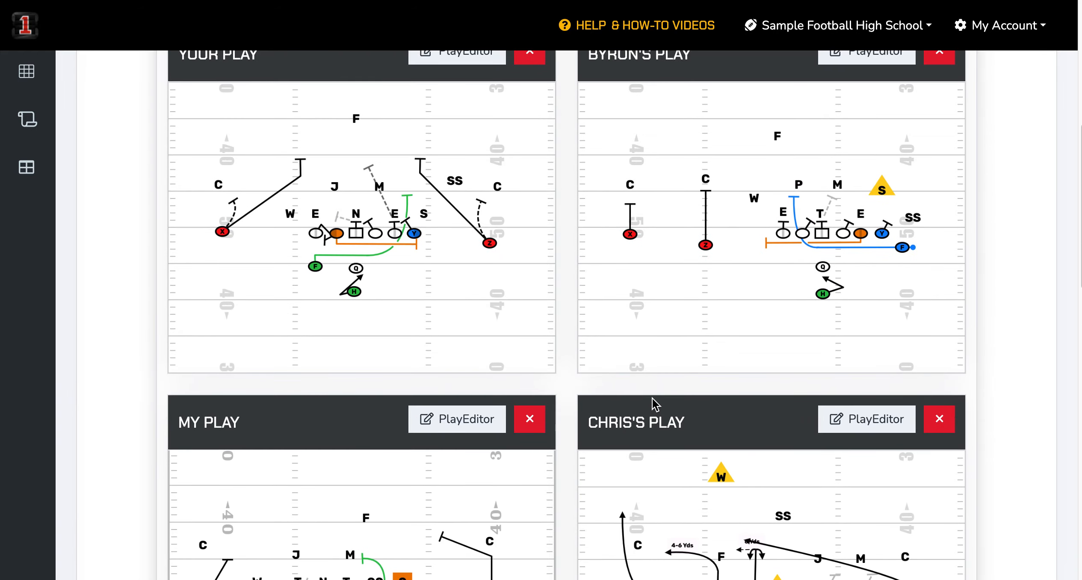
{"action": "scroll", "coordinate": [655, 405], "scroll_direction": "up", "scroll_amount": 8}
{"action": "left_click_drag", "start_coordinate": [710, 540], "coordinate": [447, 543]}
- Insert a four-column table in the PlayGrid notes and narrow its first column
{"action": "scroll", "coordinate": [556, 514], "scroll_direction": "down", "scroll_amount": 8}
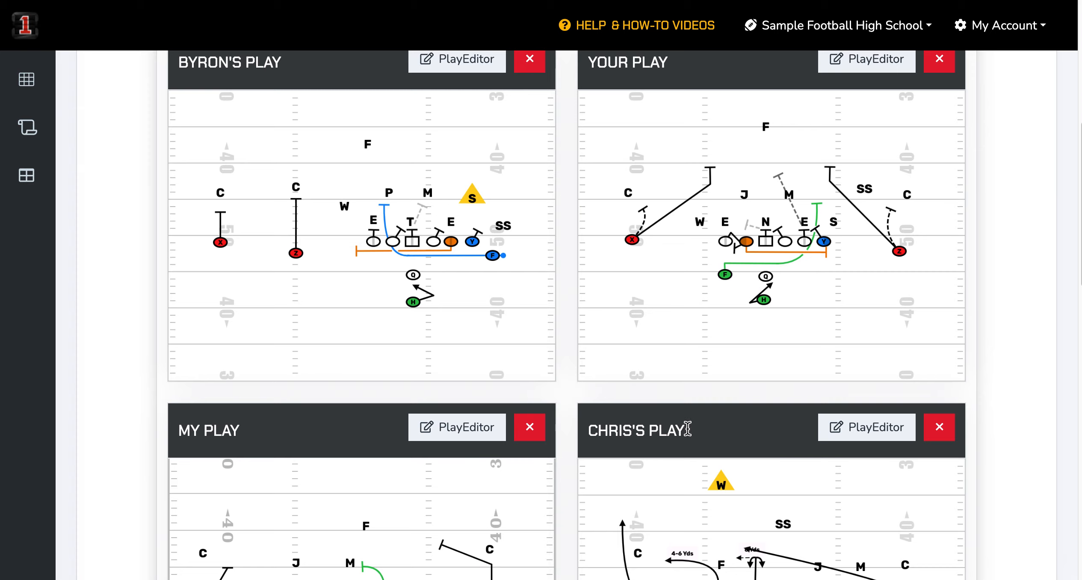
{"action": "scroll", "coordinate": [645, 492], "scroll_direction": "down", "scroll_amount": 10}
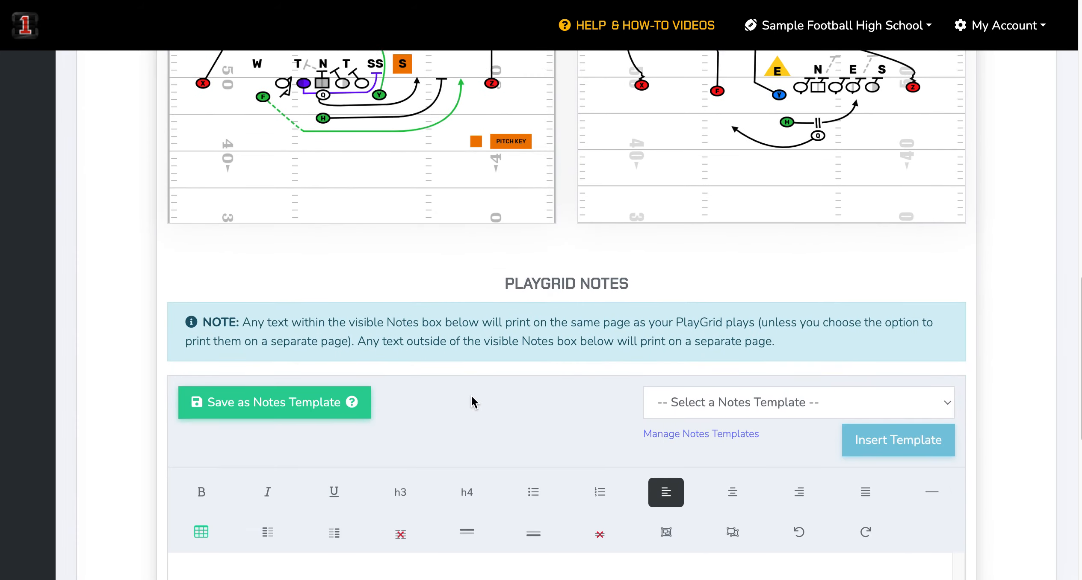
{"action": "scroll", "coordinate": [471, 394], "scroll_direction": "down", "scroll_amount": 5}
{"action": "left_click", "coordinate": [207, 331]}
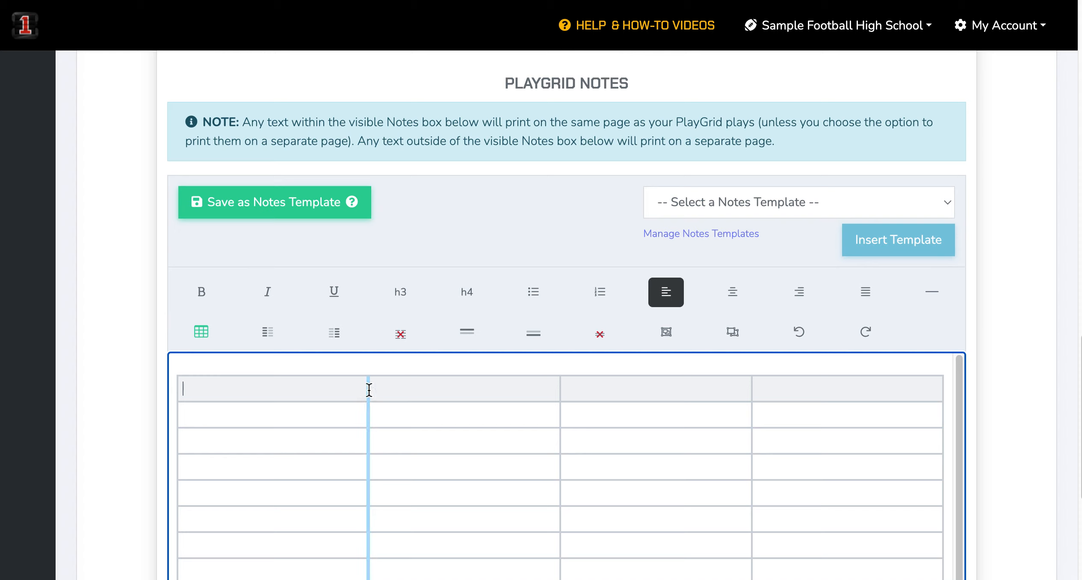
{"action": "left_click_drag", "start_coordinate": [369, 390], "coordinate": [313, 411]}
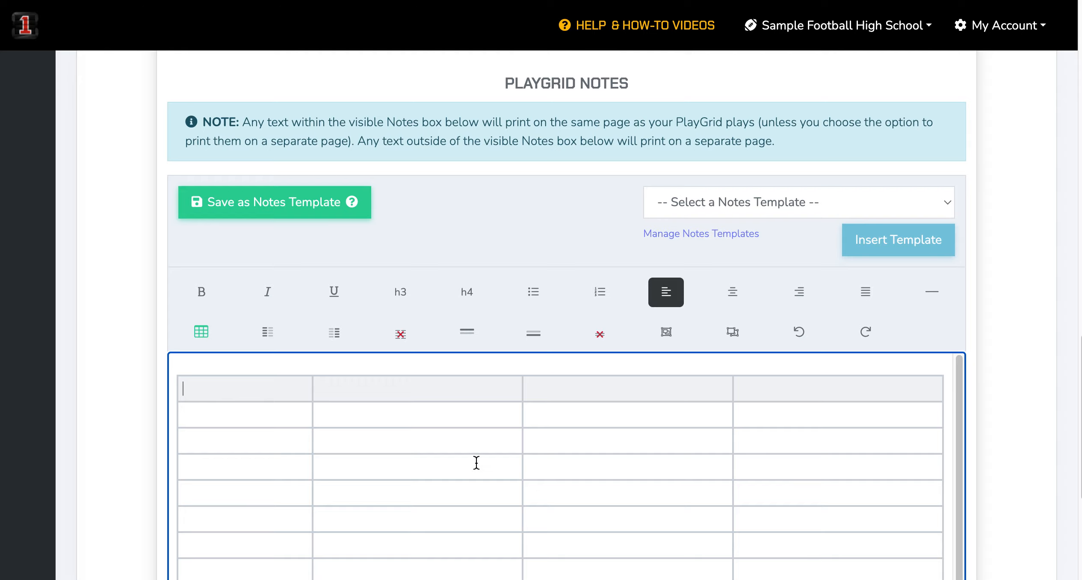
- Save the PlayGrid, return to the playbook and expand SECTION 1 to view MY NEW PG
{"action": "scroll", "coordinate": [476, 392], "scroll_direction": "up", "scroll_amount": 12}
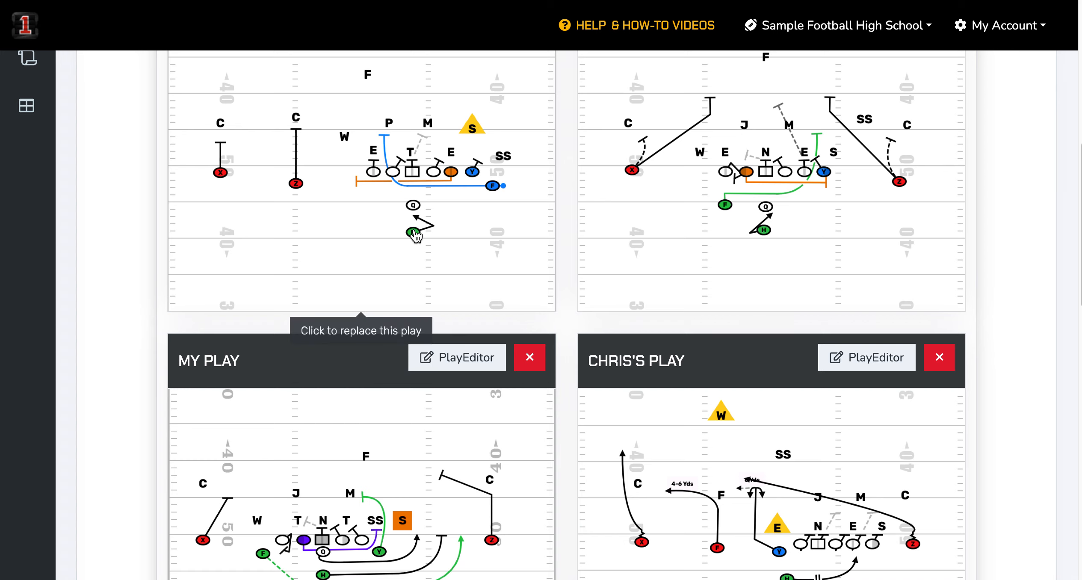
{"action": "scroll", "coordinate": [590, 455], "scroll_direction": "down", "scroll_amount": 10}
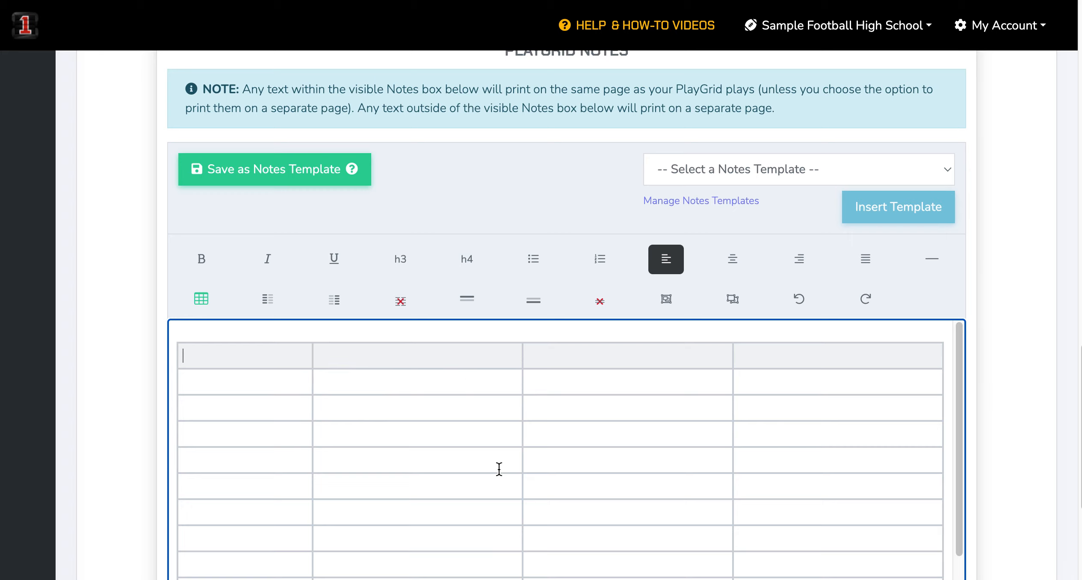
{"action": "scroll", "coordinate": [398, 470], "scroll_direction": "up", "scroll_amount": 1}
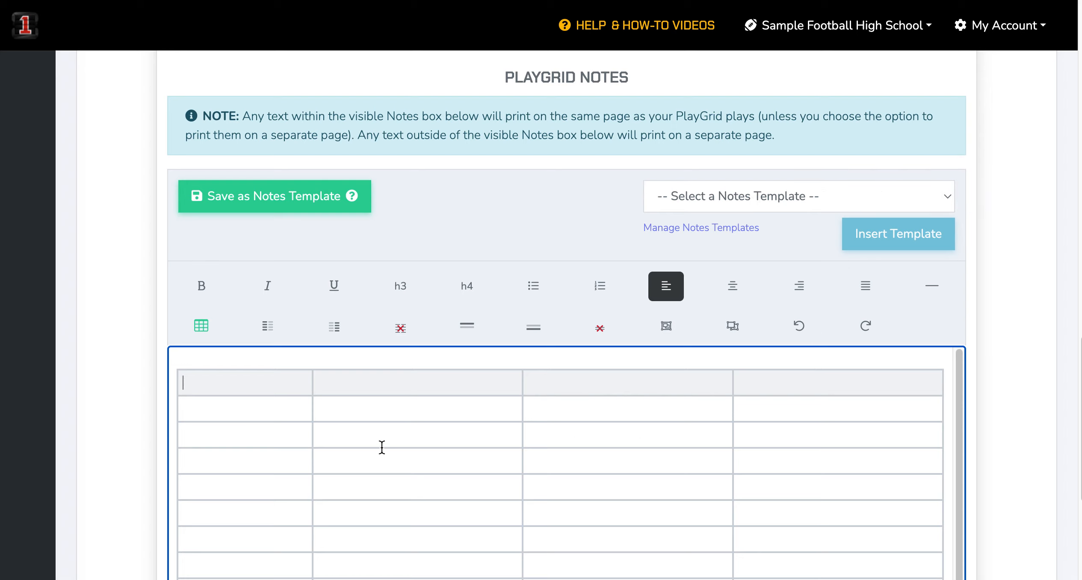
{"action": "scroll", "coordinate": [508, 474], "scroll_direction": "down", "scroll_amount": 6}
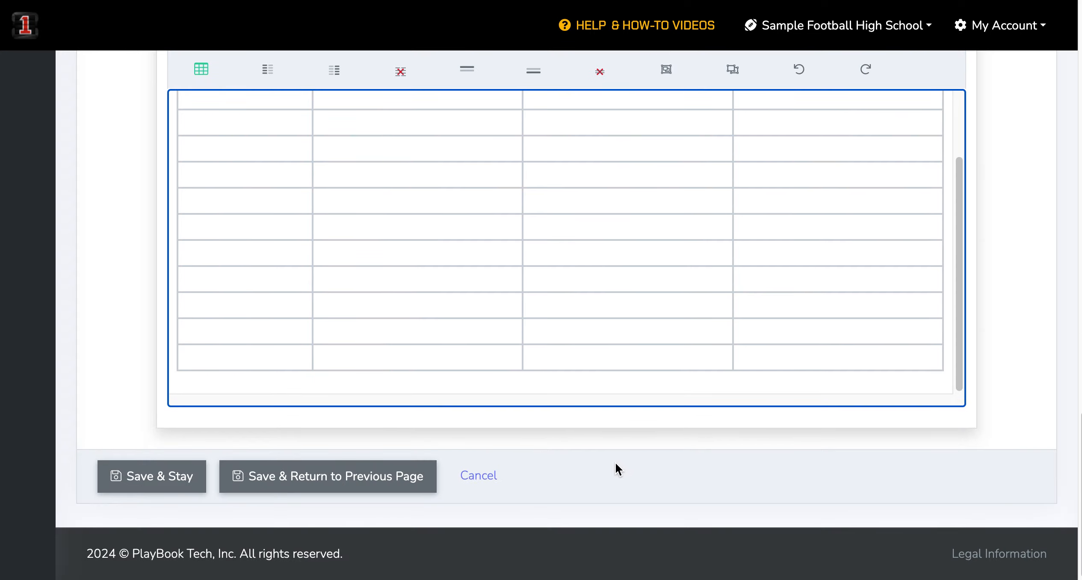
{"action": "left_click", "coordinate": [317, 476]}
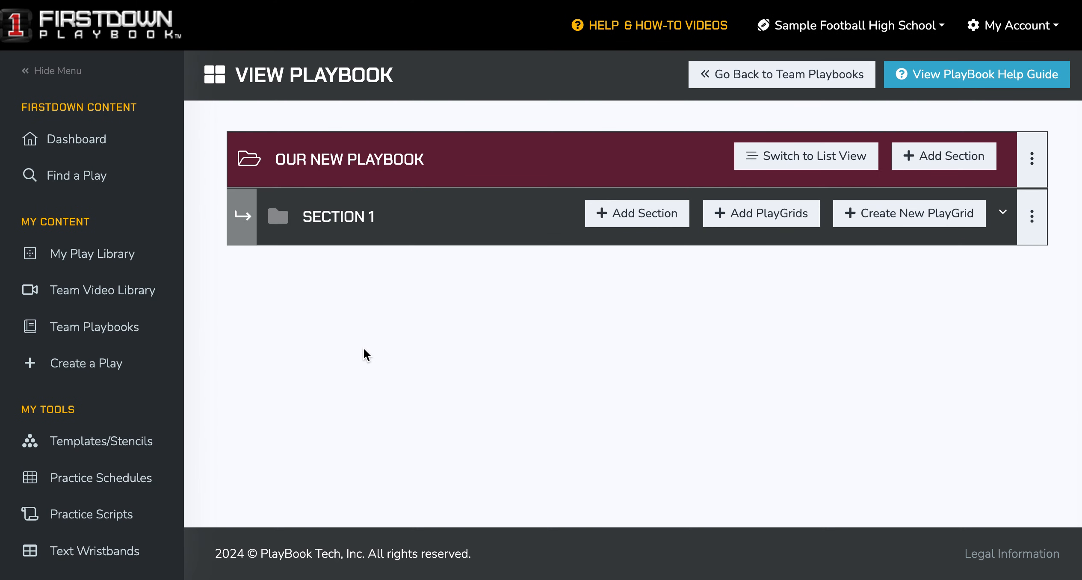
{"action": "left_click", "coordinate": [290, 214]}
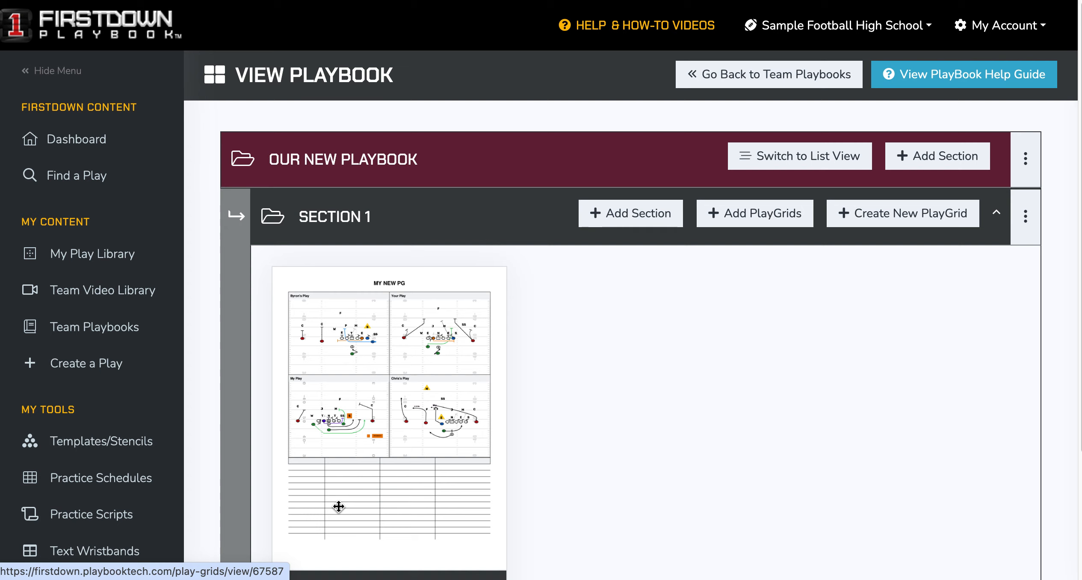
{"action": "scroll", "coordinate": [648, 428], "scroll_direction": "down", "scroll_amount": 3}
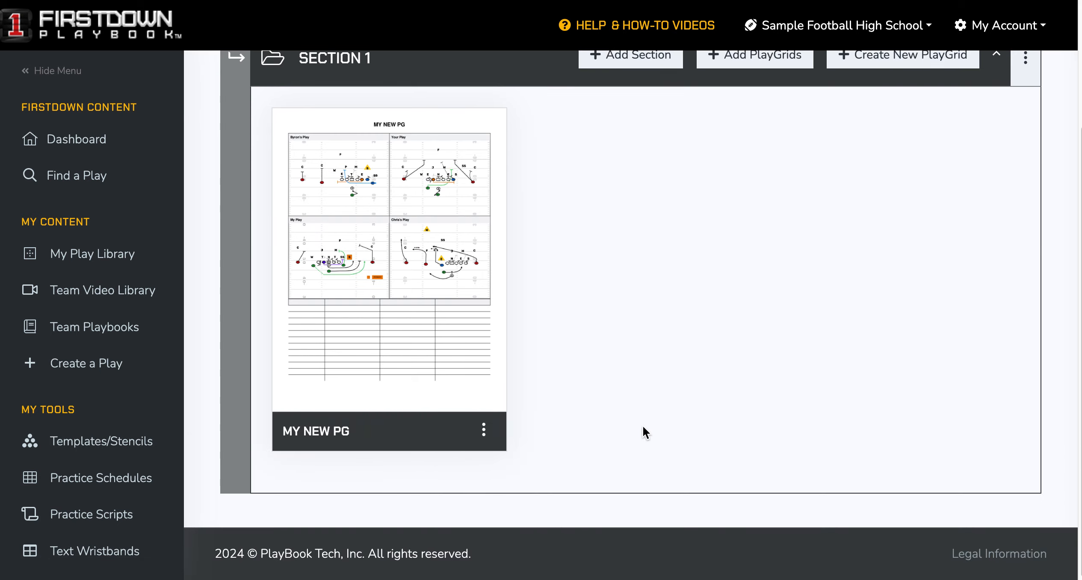
- Create a play named MY NEW PLAY on a short High School field at the Mid-field position
{"action": "left_click", "coordinate": [87, 366]}
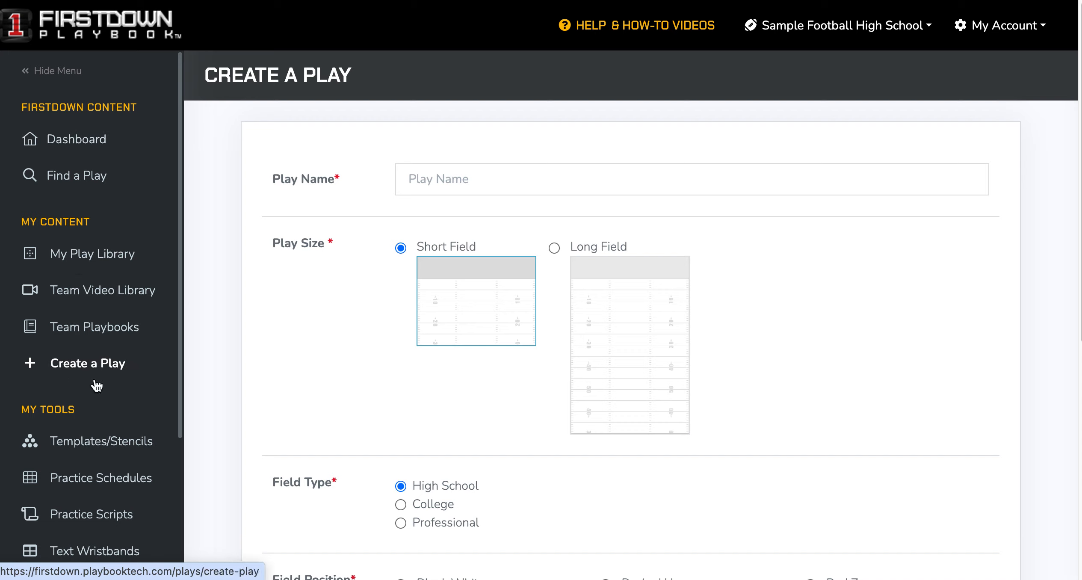
{"action": "left_click", "coordinate": [443, 175]}
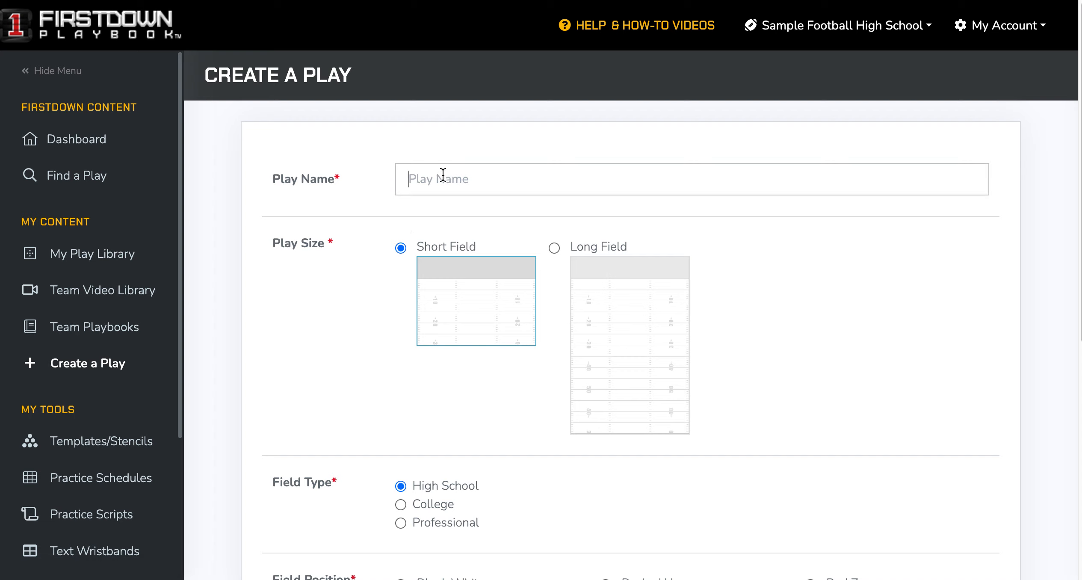
{"action": "type", "text": "MY NEW PLAY"}
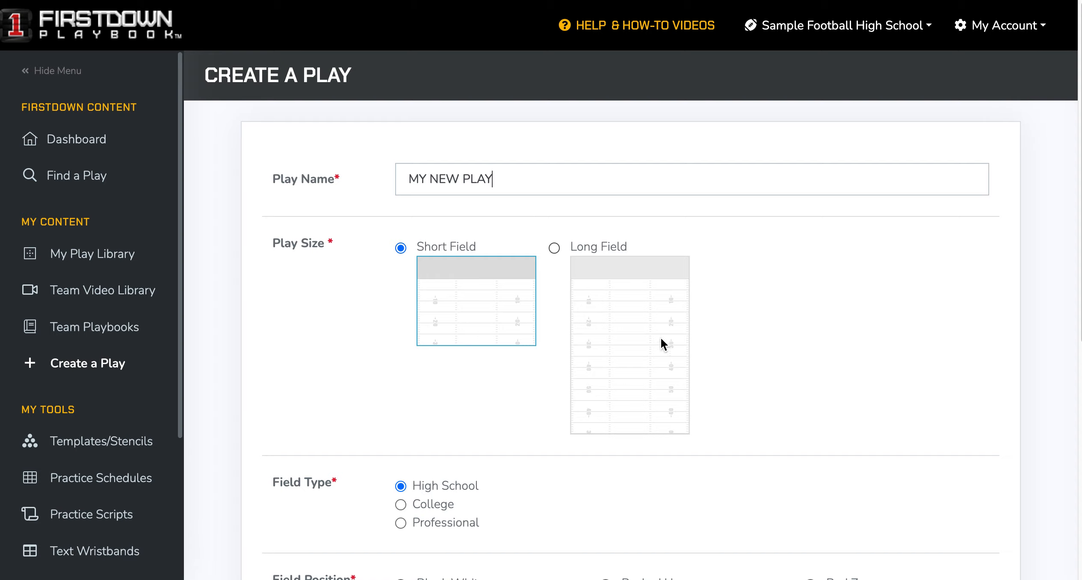
{"action": "scroll", "coordinate": [753, 312], "scroll_direction": "down", "scroll_amount": 5}
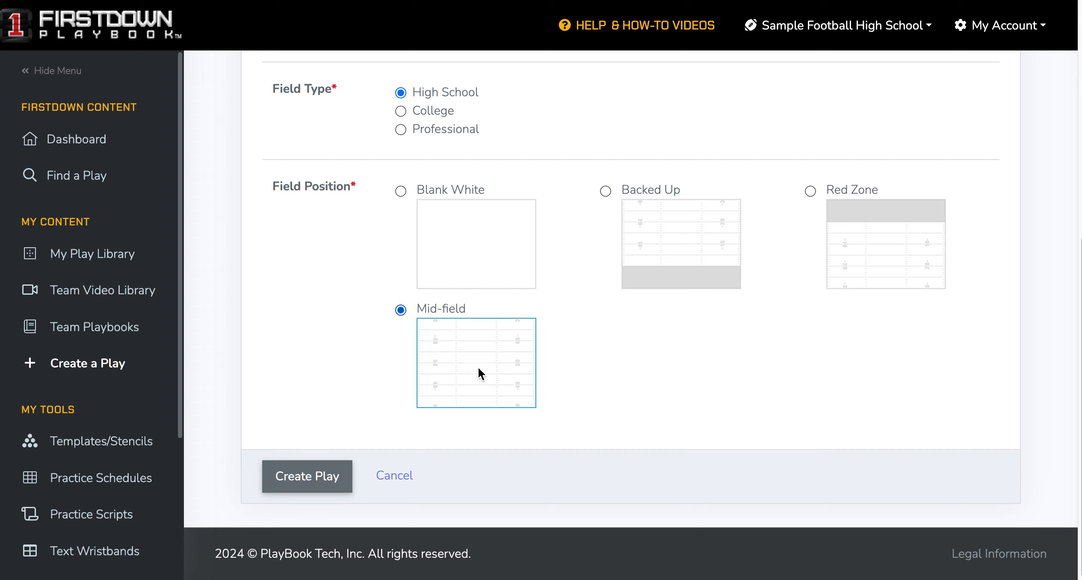
{"action": "left_click", "coordinate": [325, 477]}
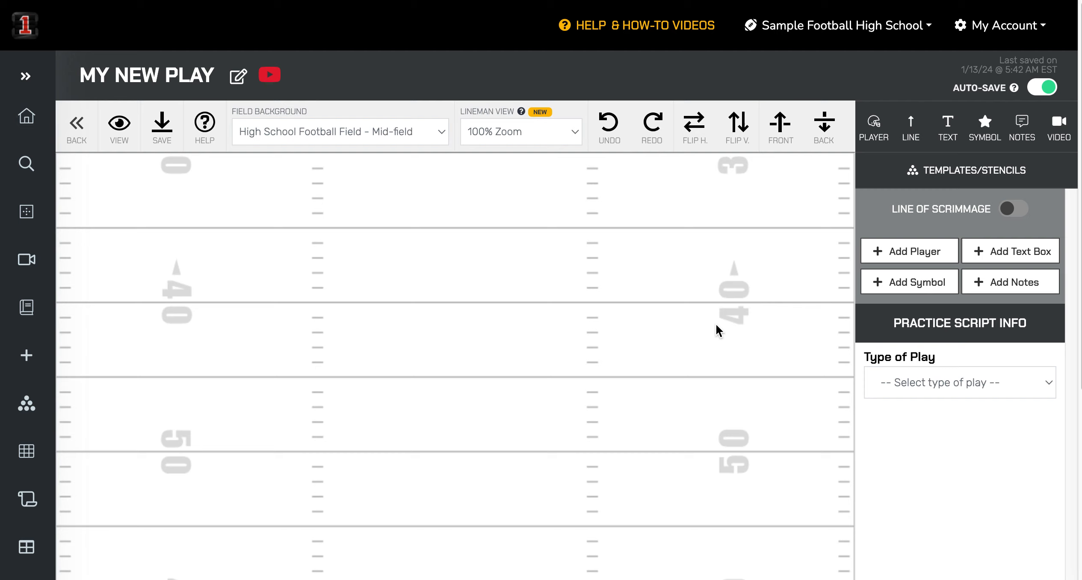
- Add five oval players to the field, with four in a row and the fifth spaced out to their right
{"action": "left_click", "coordinate": [909, 256]}
{"action": "left_click", "coordinate": [909, 255]}
{"action": "left_click", "coordinate": [683, 302]}
{"action": "left_click_drag", "start_coordinate": [398, 314], "coordinate": [665, 386]}
{"action": "left_click_drag", "start_coordinate": [593, 347], "coordinate": [645, 349]}
{"action": "left_click", "coordinate": [561, 368]}
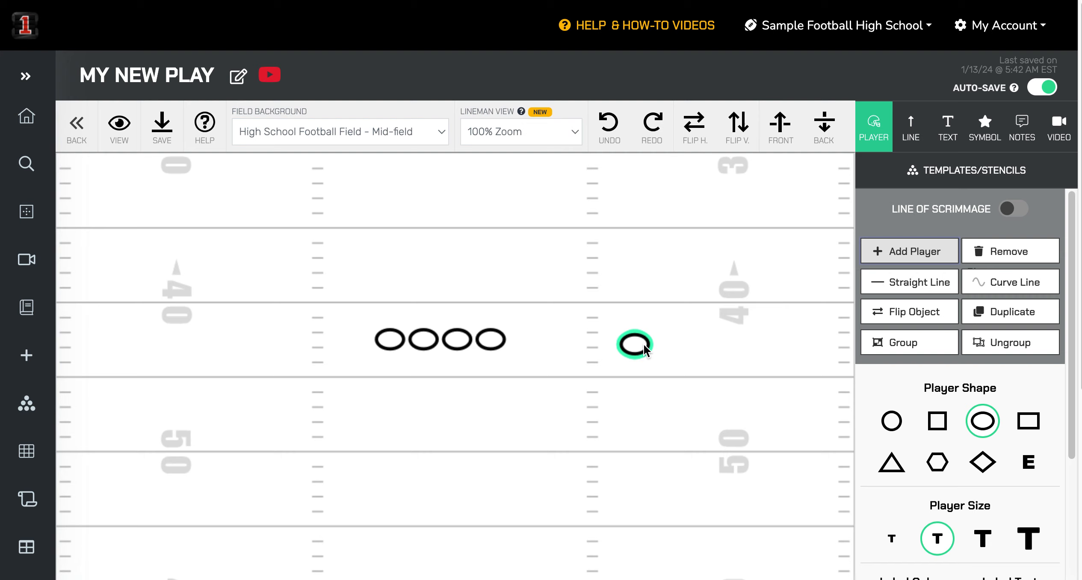
- Fill the separate fifth player with Violet and nudge it slightly
{"action": "scroll", "coordinate": [930, 392], "scroll_direction": "down", "scroll_amount": 8}
{"action": "left_click", "coordinate": [977, 425]}
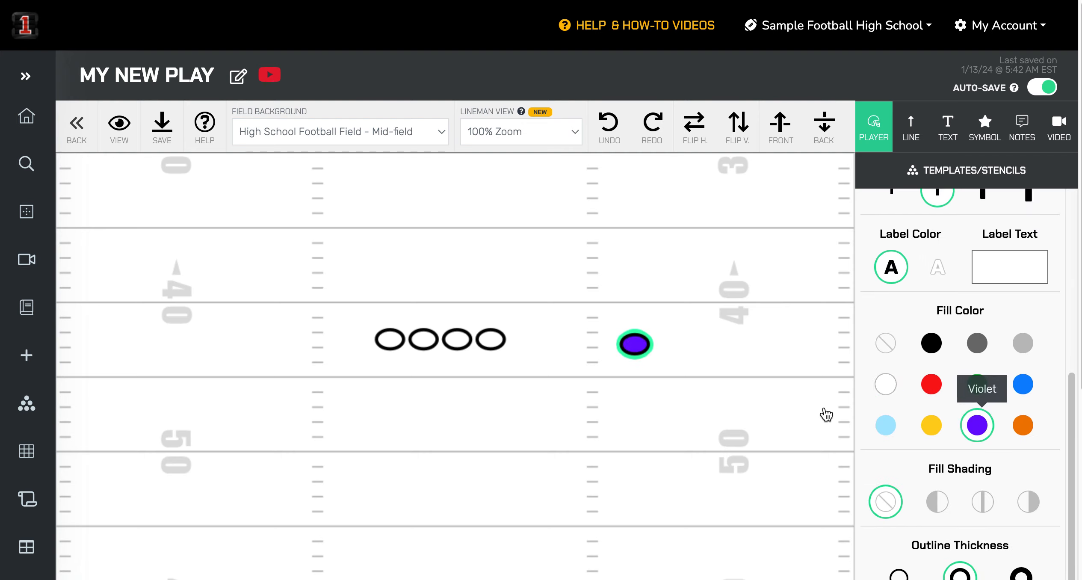
{"action": "mouse_move", "coordinate": [637, 344]}
{"action": "left_mouse_down"}
{"action": "mouse_move", "coordinate": [651, 310]}
{"action": "mouse_move", "coordinate": [596, 323]}
{"action": "mouse_move", "coordinate": [641, 347]}
{"action": "left_mouse_up"}
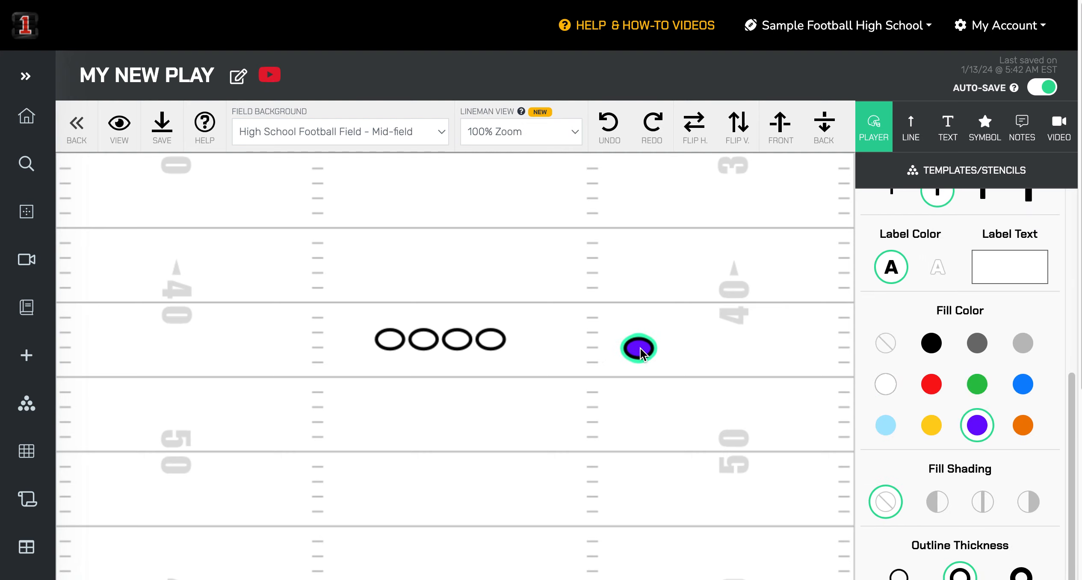
- Give the violet player a straight arrow line running vertically upfield and reposition the player just outside the hash marks
{"action": "scroll", "coordinate": [875, 425], "scroll_direction": "up", "scroll_amount": 8}
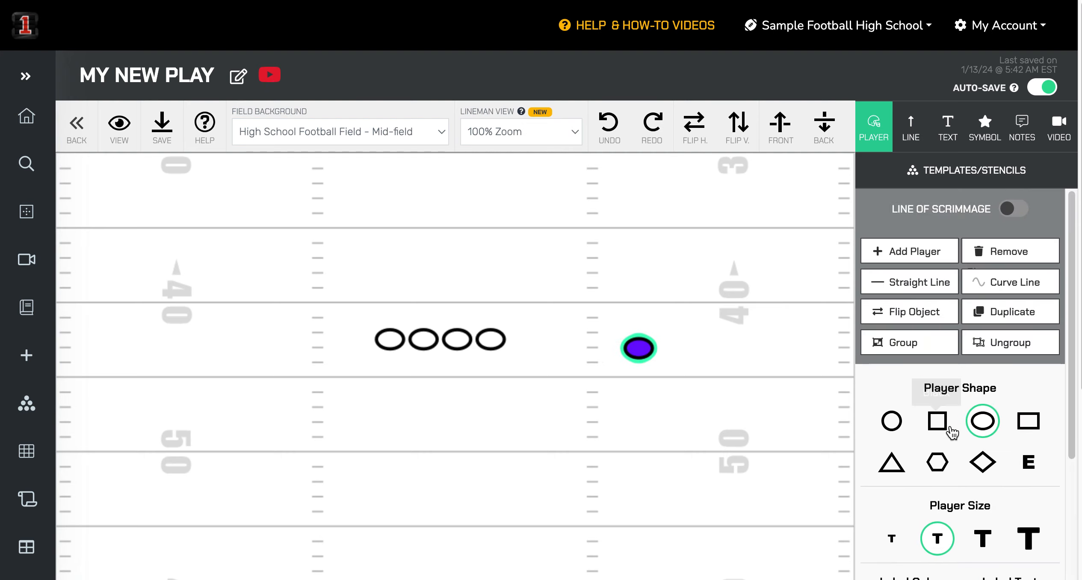
{"action": "left_click", "coordinate": [910, 284]}
{"action": "left_click_drag", "start_coordinate": [640, 350], "coordinate": [662, 492]}
{"action": "left_click_drag", "start_coordinate": [722, 340], "coordinate": [633, 347]}
{"action": "mouse_move", "coordinate": [632, 280]}
{"action": "left_mouse_down"}
{"action": "mouse_move", "coordinate": [675, 413]}
{"action": "mouse_move", "coordinate": [717, 315]}
{"action": "mouse_move", "coordinate": [632, 265]}
{"action": "left_mouse_up"}
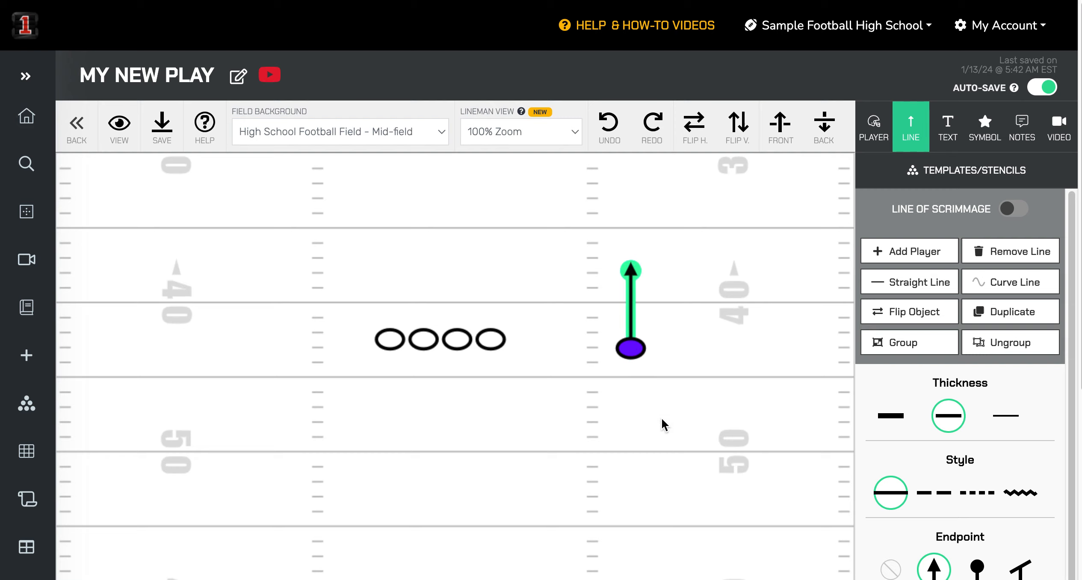
- Color the violet player's straight arrow line Violet and move the player back to just in front of the 50-yard line
{"action": "left_click_drag", "start_coordinate": [636, 349], "coordinate": [635, 367]}
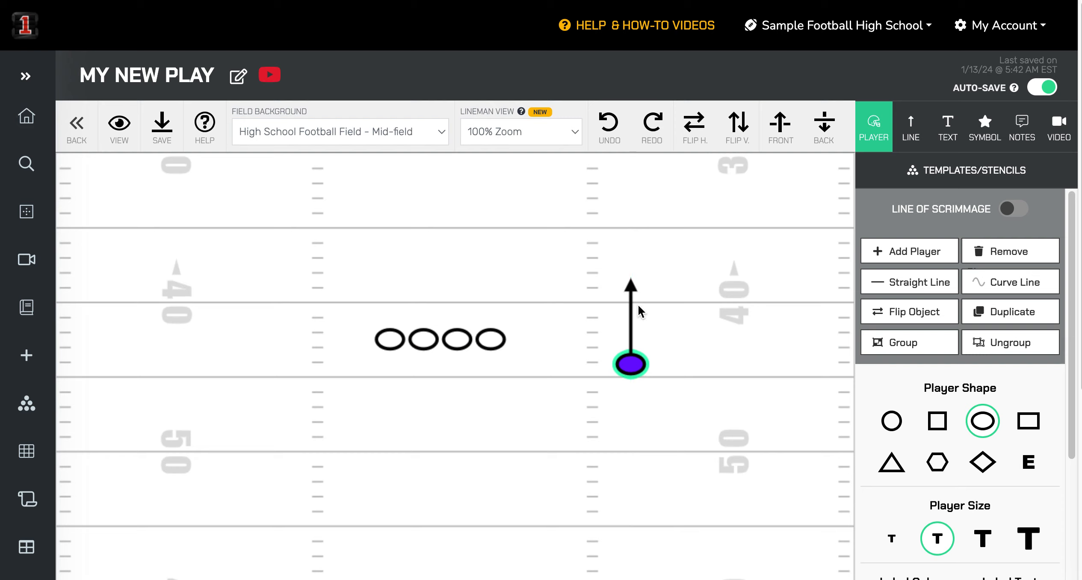
{"action": "mouse_move", "coordinate": [635, 288]}
{"action": "left_mouse_down"}
{"action": "mouse_move", "coordinate": [662, 430]}
{"action": "mouse_move", "coordinate": [681, 284]}
{"action": "mouse_move", "coordinate": [637, 289]}
{"action": "left_mouse_up"}
{"action": "scroll", "coordinate": [981, 382], "scroll_direction": "down", "scroll_amount": 4}
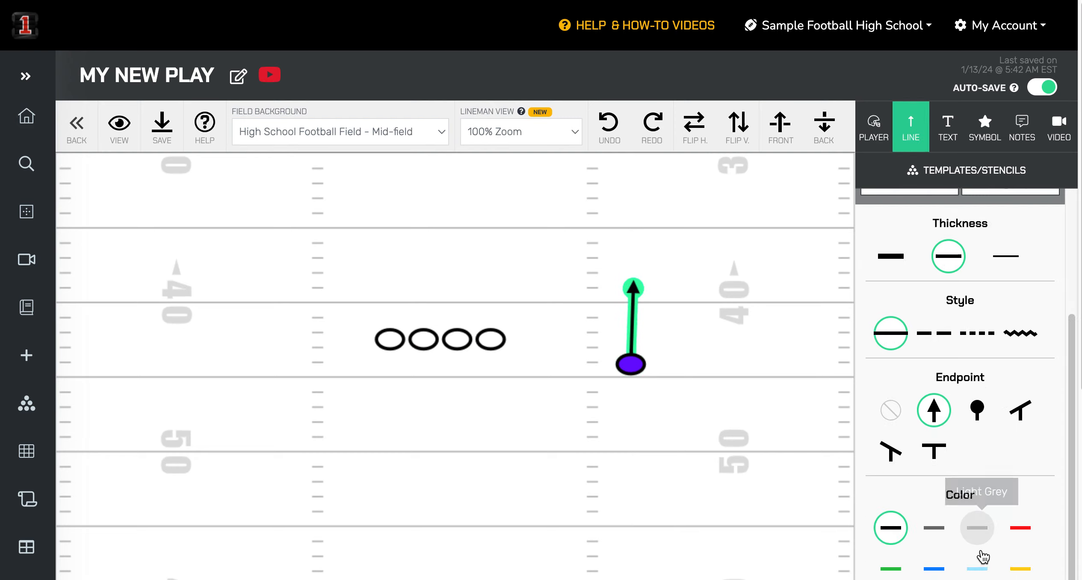
{"action": "scroll", "coordinate": [980, 529], "scroll_direction": "down", "scroll_amount": 1}
{"action": "scroll", "coordinate": [937, 522], "scroll_direction": "down", "scroll_amount": 1}
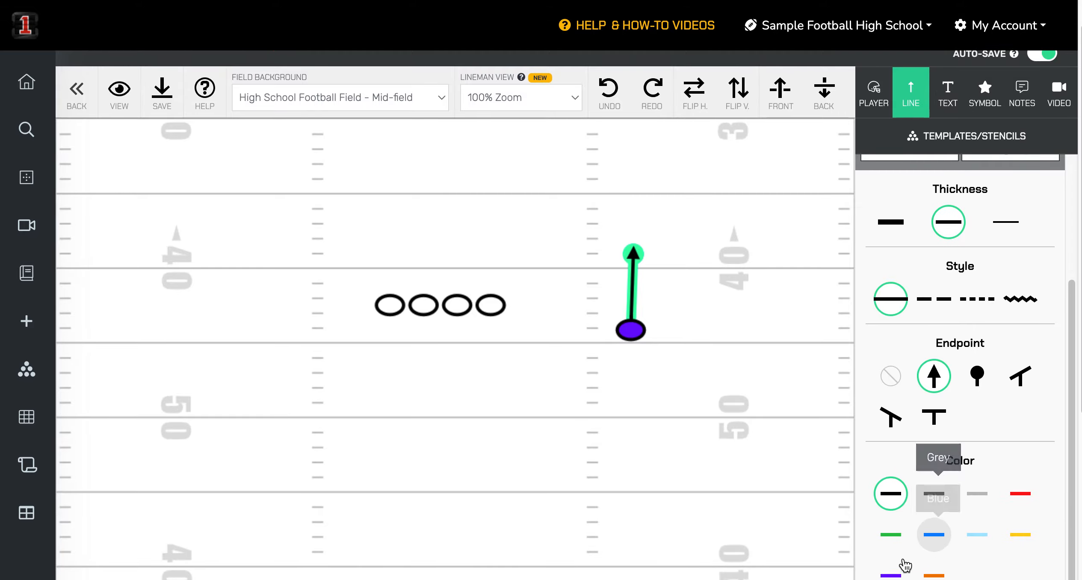
{"action": "left_click", "coordinate": [893, 573]}
{"action": "left_click_drag", "start_coordinate": [633, 328], "coordinate": [638, 401]}
- Extend the violet arrow with a curve line that bends inward toward the middle of the field past the other players
{"action": "left_click", "coordinate": [637, 321]}
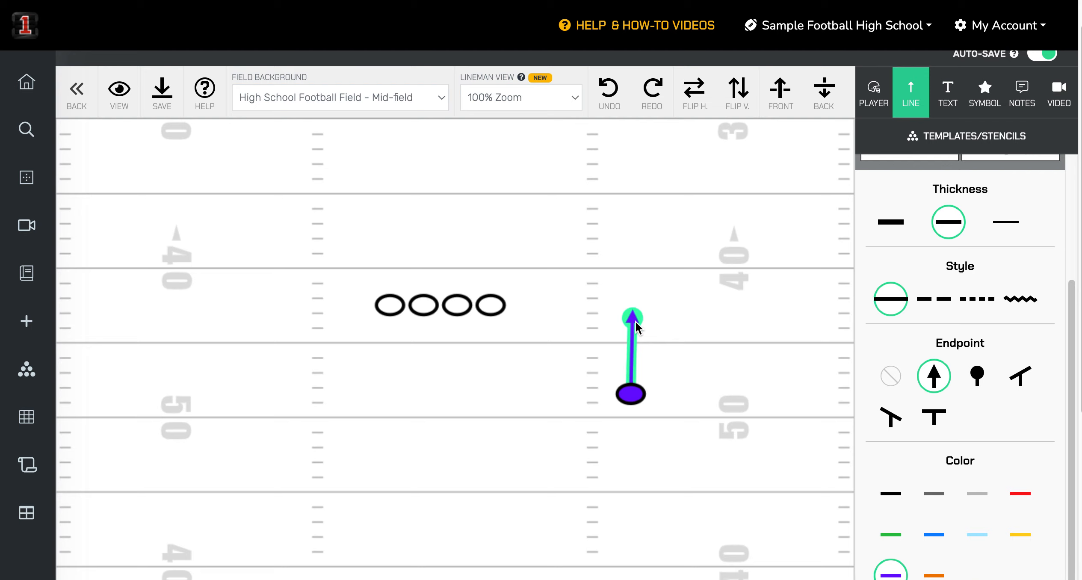
{"action": "scroll", "coordinate": [1018, 300], "scroll_direction": "up", "scroll_amount": 5}
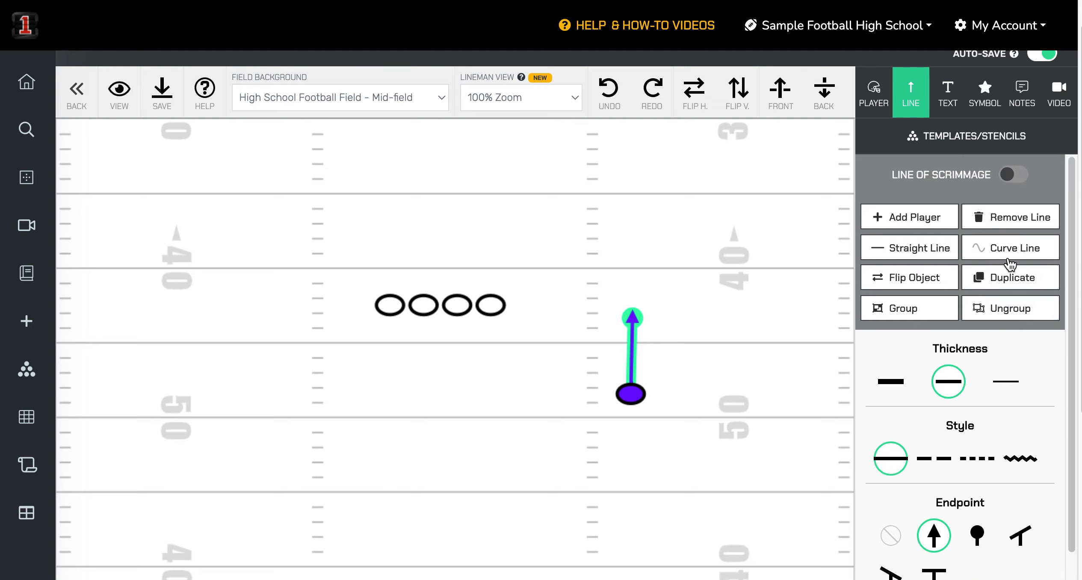
{"action": "left_click", "coordinate": [1008, 258]}
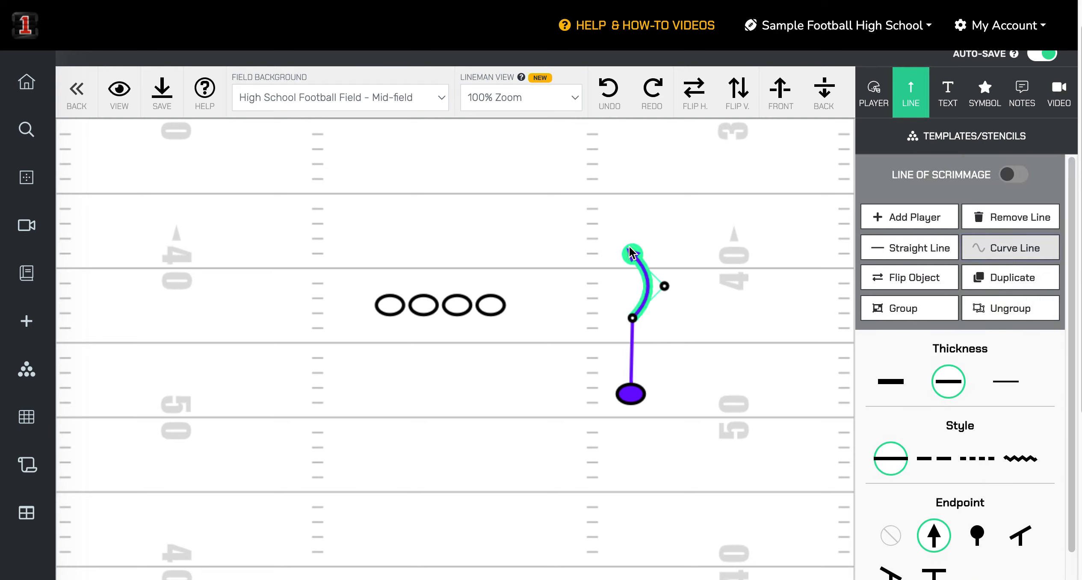
{"action": "left_click_drag", "start_coordinate": [751, 317], "coordinate": [625, 201]}
{"action": "left_click_drag", "start_coordinate": [665, 291], "coordinate": [639, 260]}
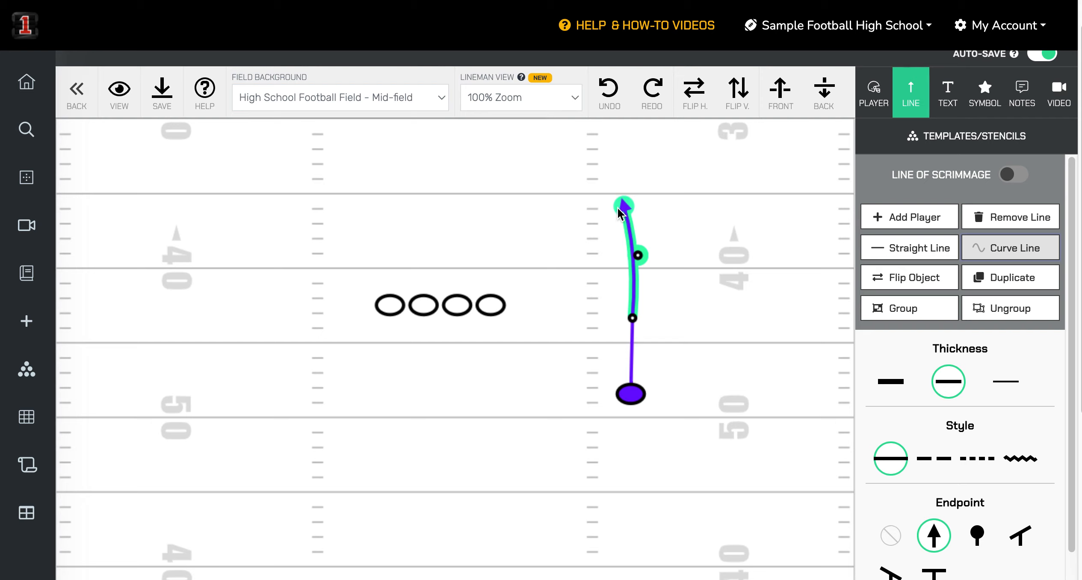
{"action": "left_click_drag", "start_coordinate": [625, 205], "coordinate": [559, 239]}
{"action": "left_click_drag", "start_coordinate": [639, 255], "coordinate": [642, 246]}
{"action": "left_click", "coordinate": [702, 296]}
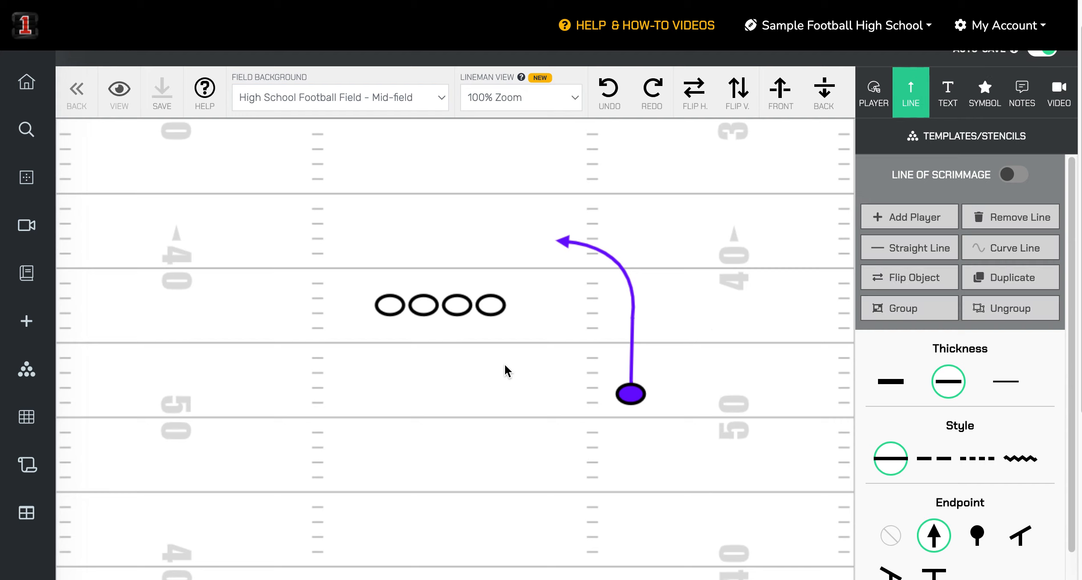
- Pull the rightmost player out of the four-player row back to the 50-yard line, using the 200% Lineman View zoom
{"action": "left_click_drag", "start_coordinate": [496, 299], "coordinate": [485, 384]}
{"action": "left_click", "coordinate": [493, 98]}
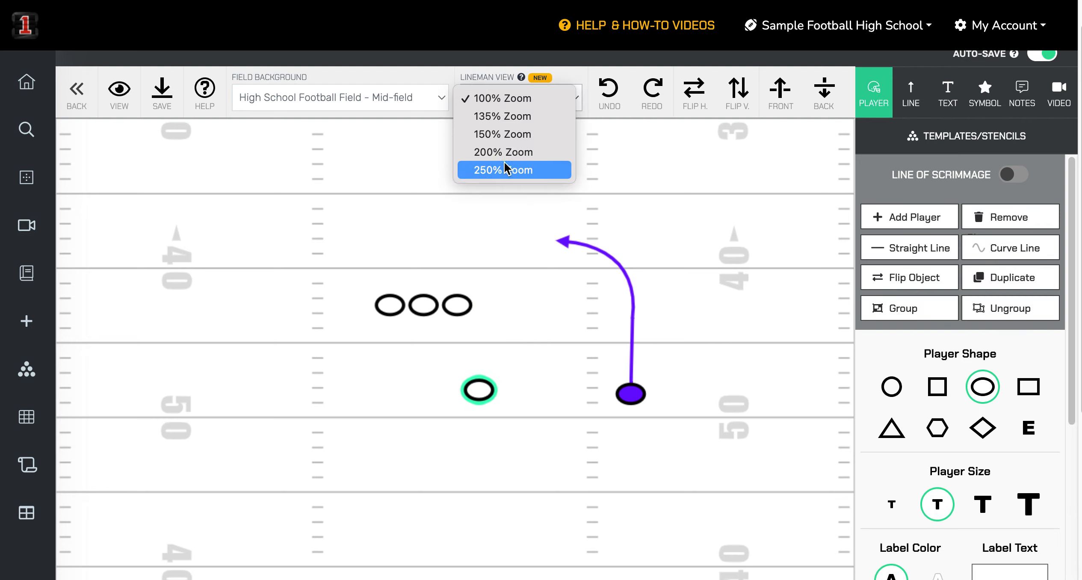
{"action": "left_click", "coordinate": [503, 152]}
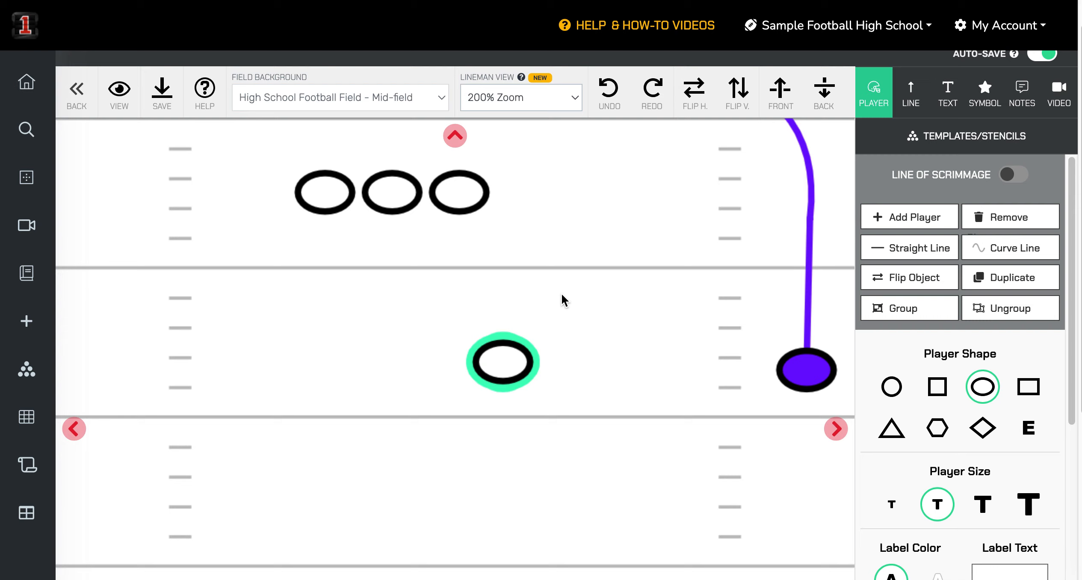
{"action": "left_click_drag", "start_coordinate": [512, 360], "coordinate": [518, 421]}
- Give the pulled-back player a short upfield straight line with a 90 T Block endpoint, and shift the player behind the row at 100% zoom
{"action": "left_click", "coordinate": [914, 256]}
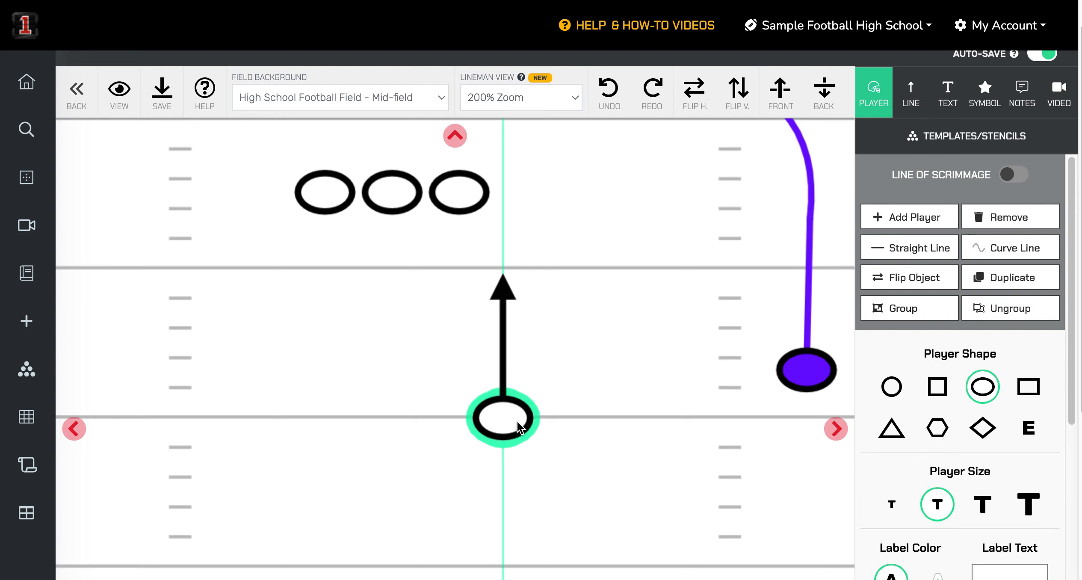
{"action": "left_click", "coordinate": [512, 291]}
{"action": "left_click_drag", "start_coordinate": [512, 285], "coordinate": [509, 353]}
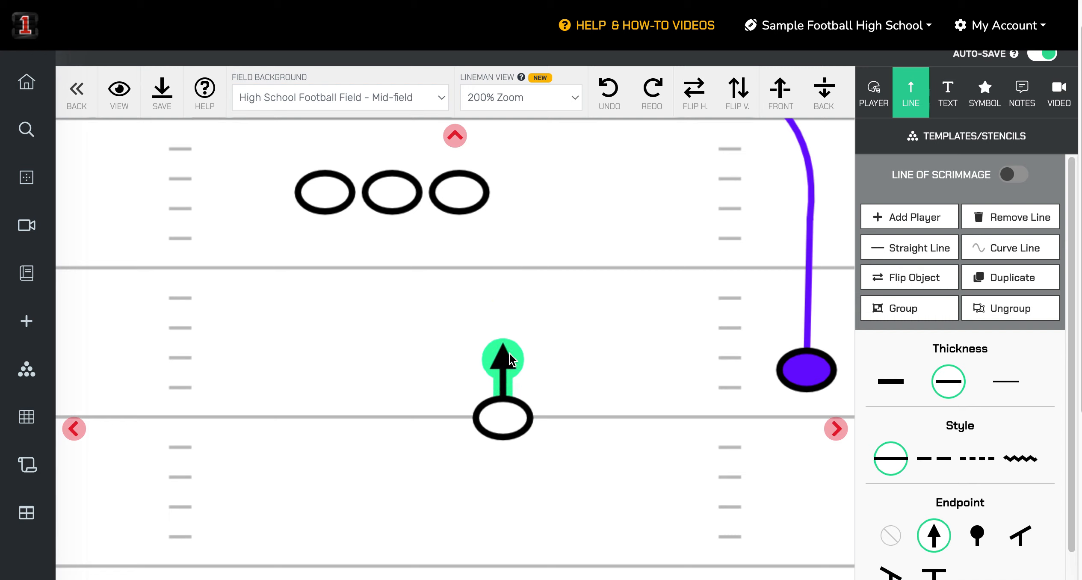
{"action": "left_click", "coordinate": [934, 572]}
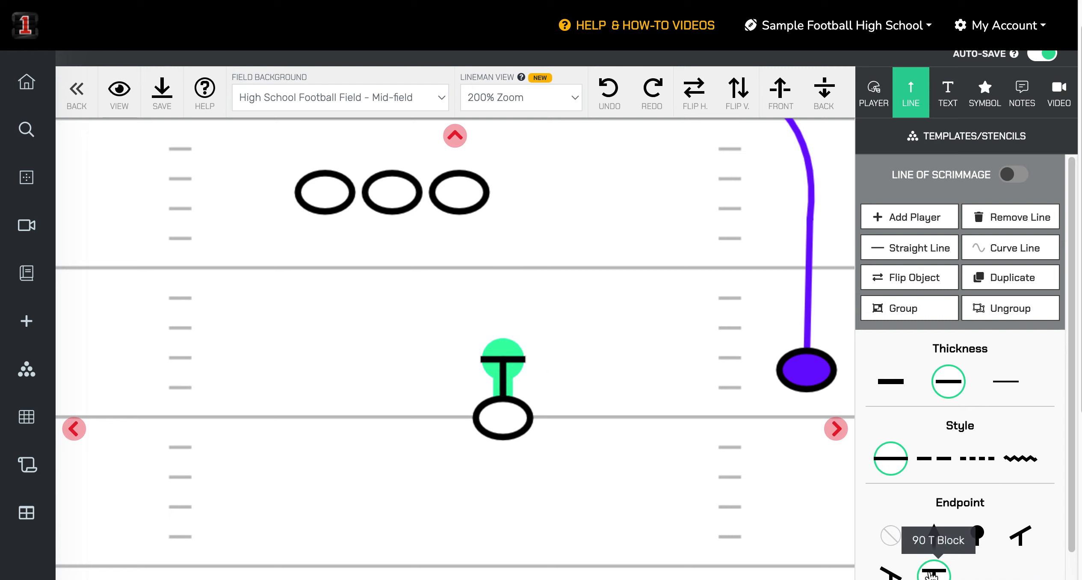
{"action": "left_click", "coordinate": [1017, 535]}
{"action": "left_click", "coordinate": [903, 569]}
{"action": "left_click", "coordinate": [933, 573]}
{"action": "left_click", "coordinate": [658, 492]}
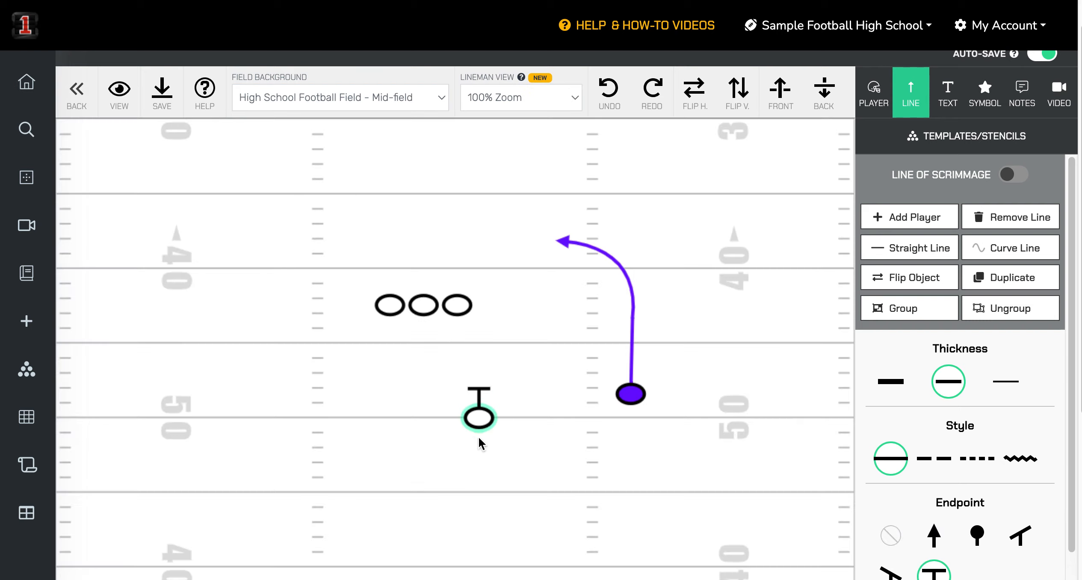
{"action": "left_click_drag", "start_coordinate": [483, 421], "coordinate": [443, 426]}
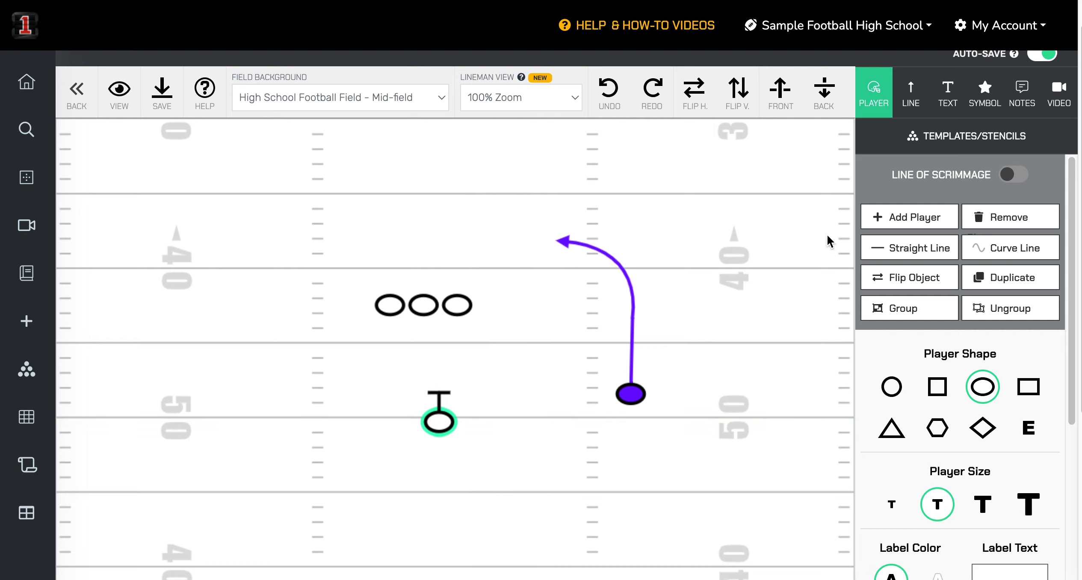
- Add a text box below the violet player, try the available text sizes and set it to Small
{"action": "left_click", "coordinate": [947, 91]}
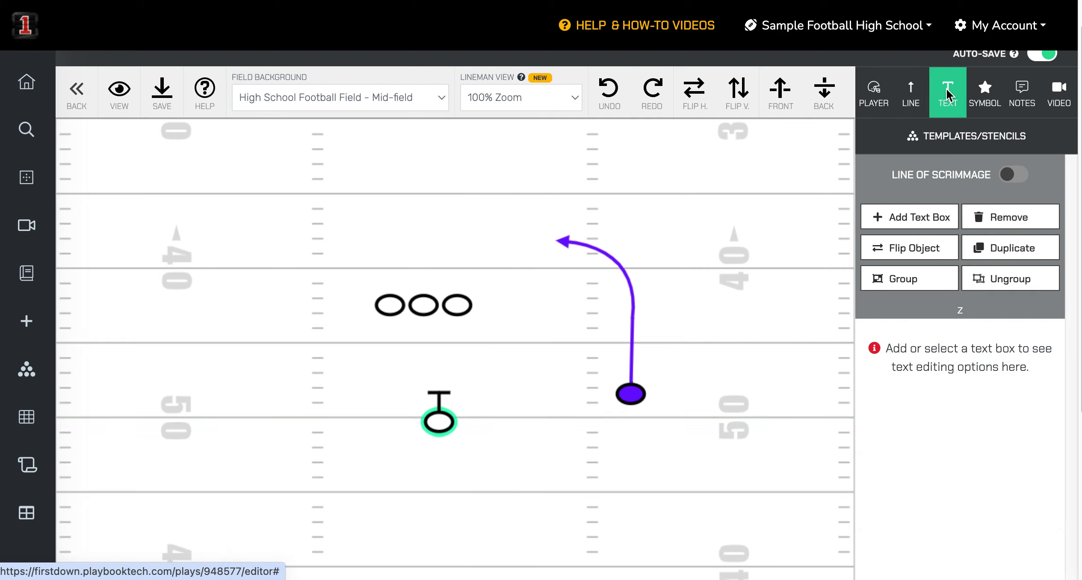
{"action": "left_click", "coordinate": [873, 217]}
{"action": "left_click_drag", "start_coordinate": [473, 418], "coordinate": [645, 449]}
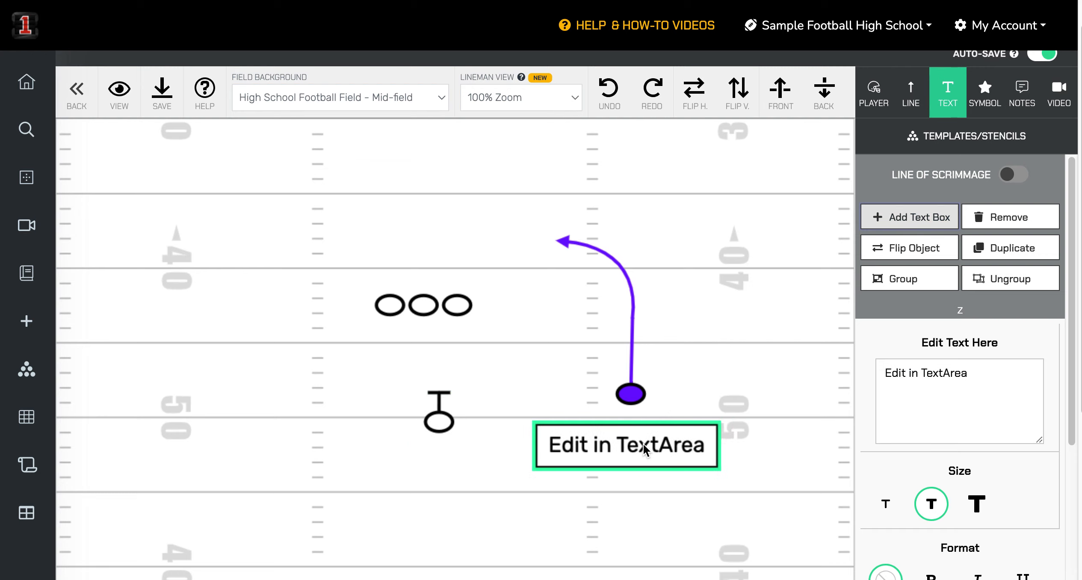
{"action": "scroll", "coordinate": [931, 442], "scroll_direction": "down", "scroll_amount": 3}
{"action": "left_click", "coordinate": [885, 371]}
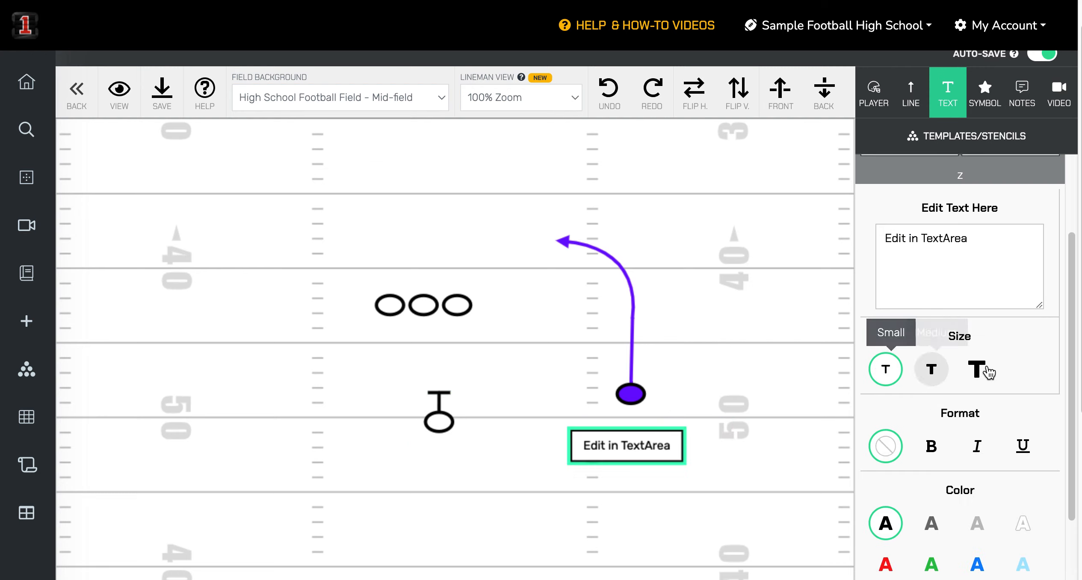
{"action": "left_click", "coordinate": [977, 370]}
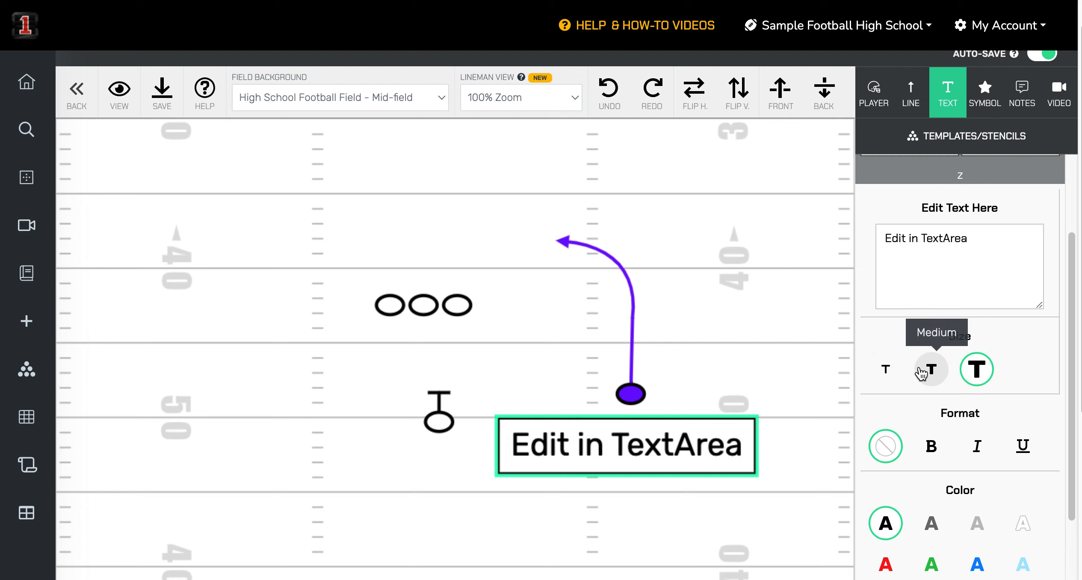
{"action": "left_click", "coordinate": [885, 371]}
- Give the text box a violet background with white text and move it closer beneath the violet player
{"action": "scroll", "coordinate": [888, 368], "scroll_direction": "down", "scroll_amount": 6}
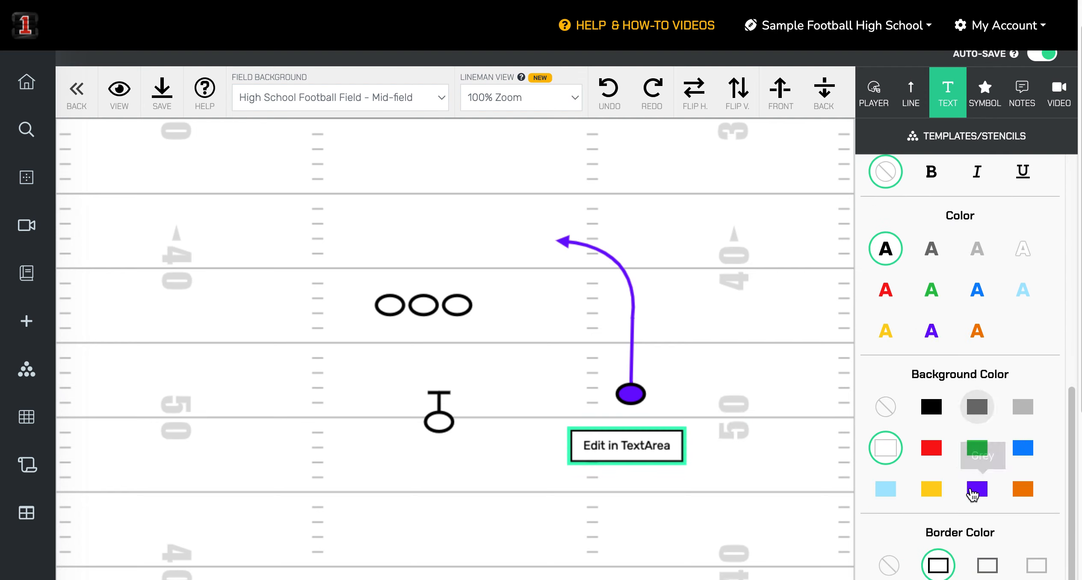
{"action": "left_click", "coordinate": [971, 492]}
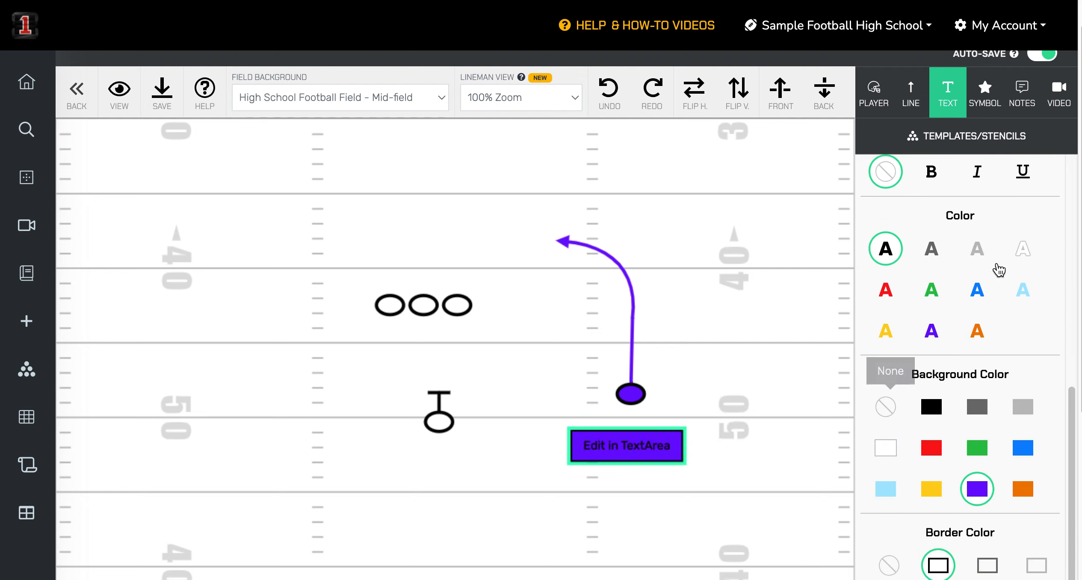
{"action": "left_click", "coordinate": [1029, 259]}
{"action": "left_click", "coordinate": [695, 436]}
{"action": "left_click_drag", "start_coordinate": [676, 448], "coordinate": [677, 445]}
- Look over the symbol shapes, add a notes section to the play and insert the BUCK SWEEP RPO notes template
{"action": "scroll", "coordinate": [950, 342], "scroll_direction": "up", "scroll_amount": 1}
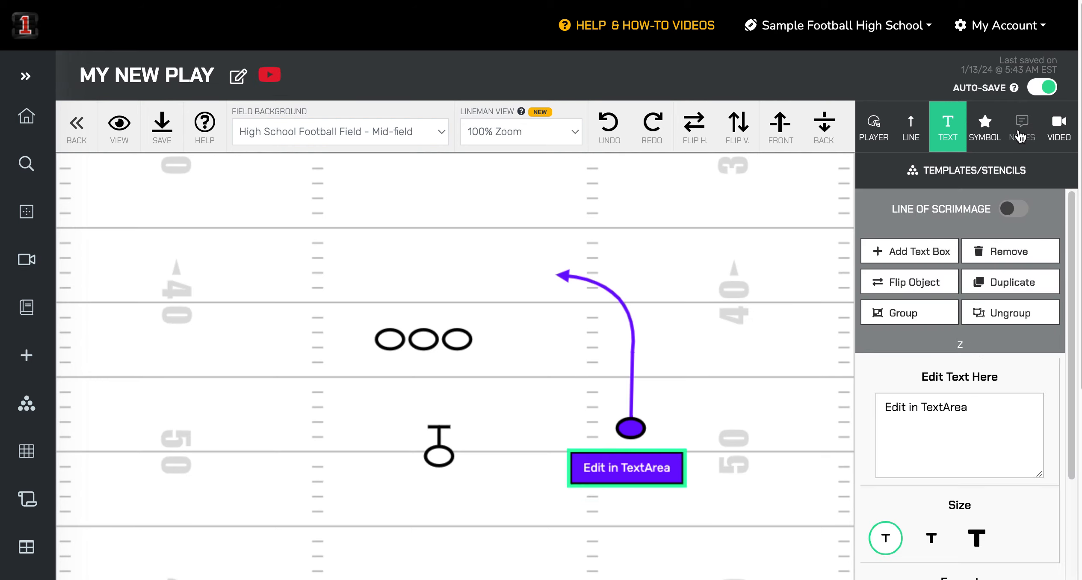
{"action": "left_click", "coordinate": [981, 133]}
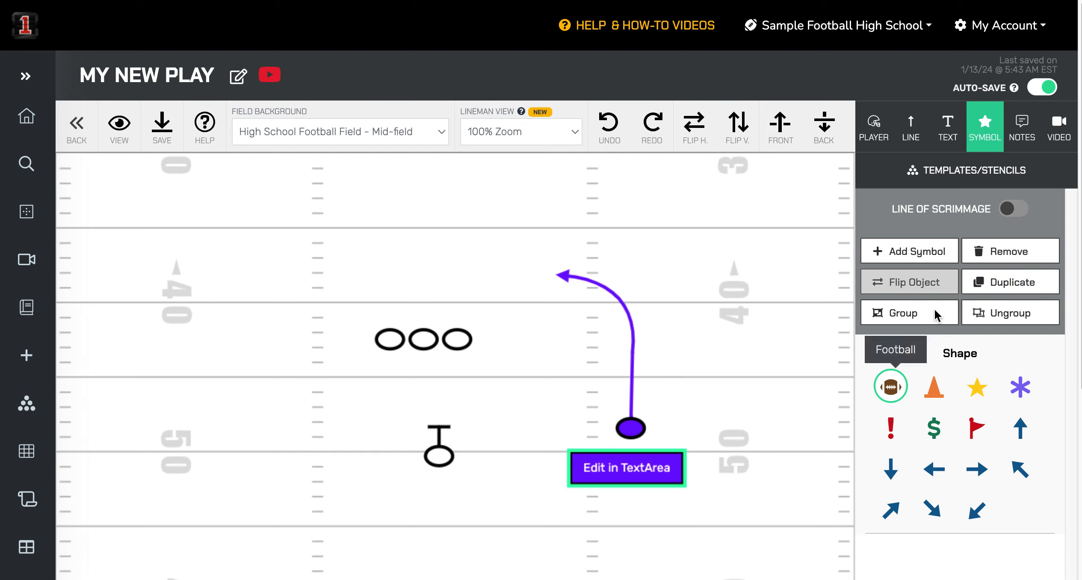
{"action": "left_click", "coordinate": [1026, 124]}
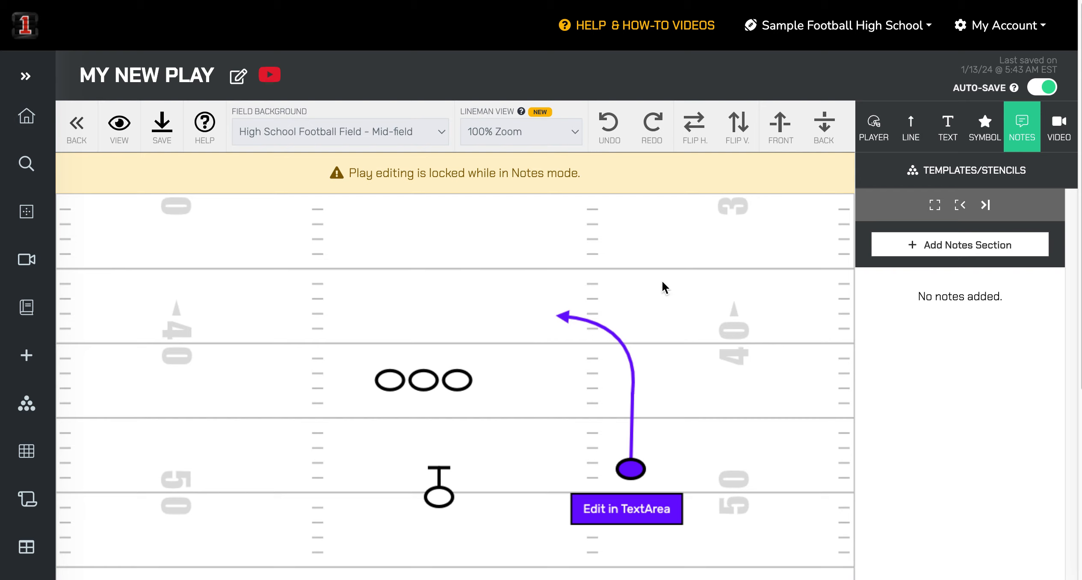
{"action": "left_click", "coordinate": [950, 253]}
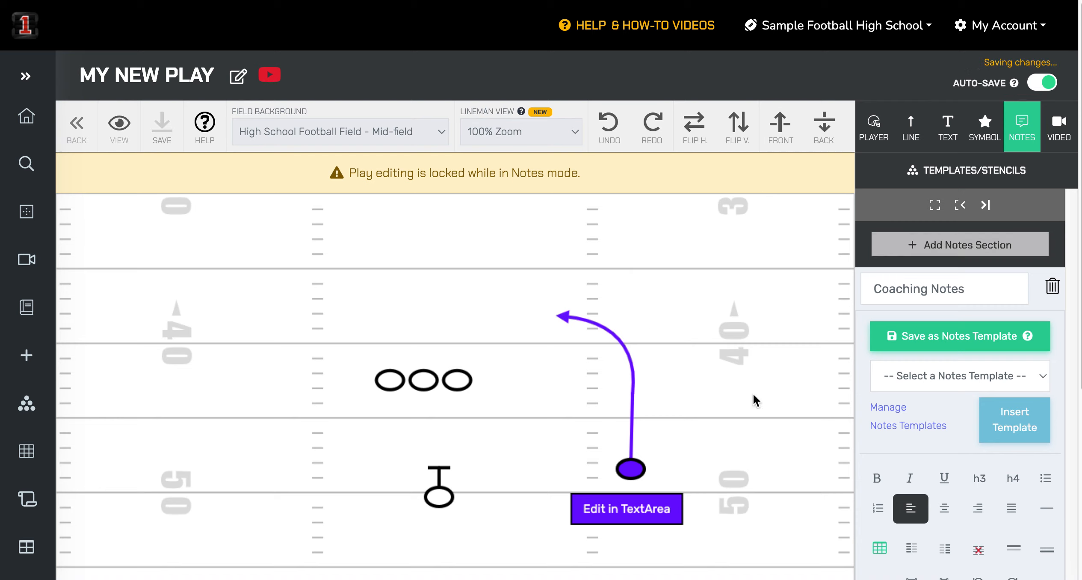
{"action": "left_click", "coordinate": [994, 376]}
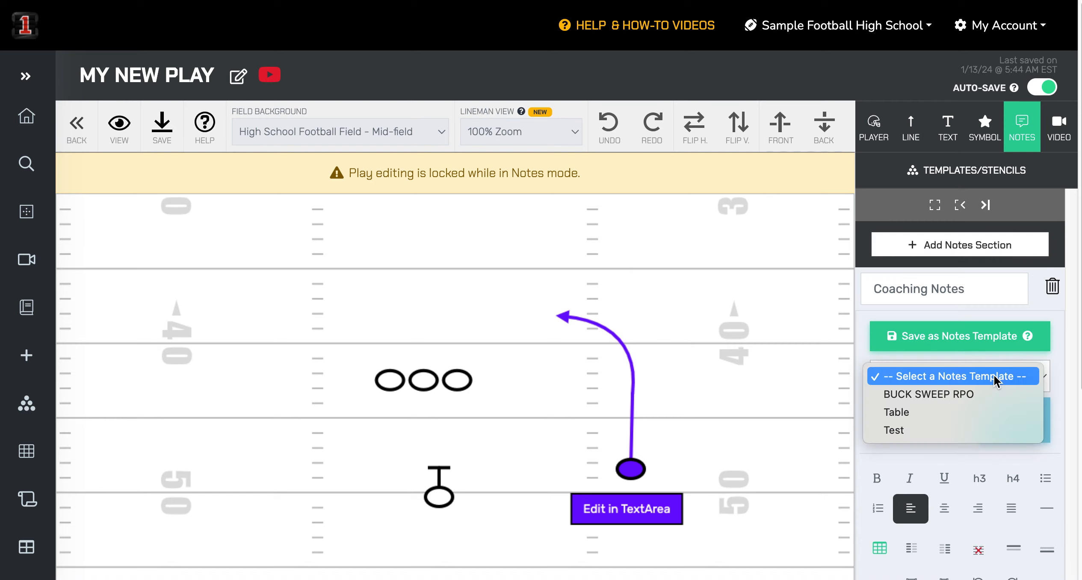
{"action": "left_click", "coordinate": [918, 394]}
{"action": "left_click", "coordinate": [1017, 430]}
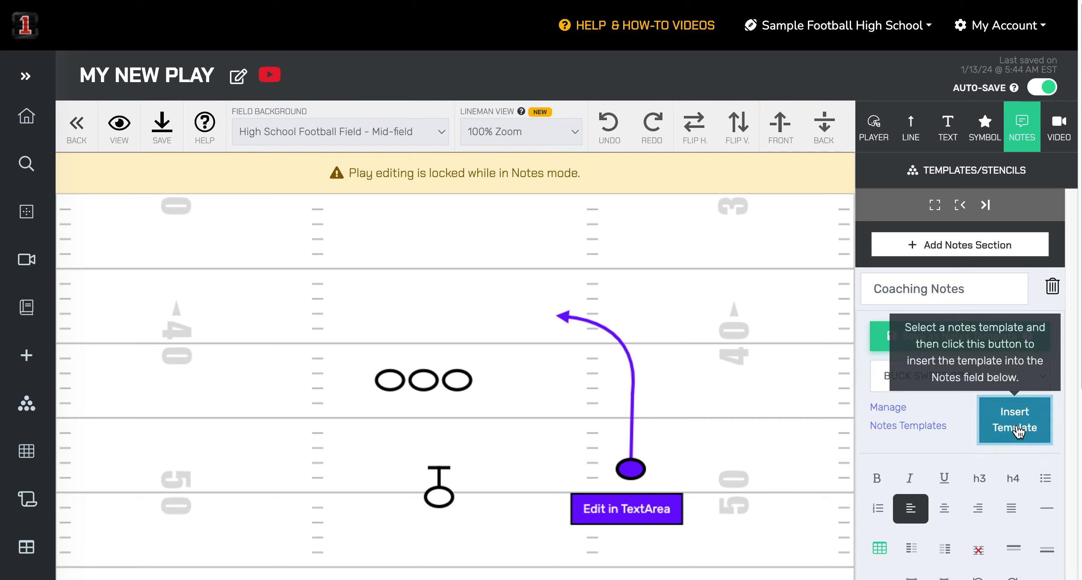
- Widen the notes area and read through the inserted formation description and coaching points
{"action": "left_click", "coordinate": [959, 205]}
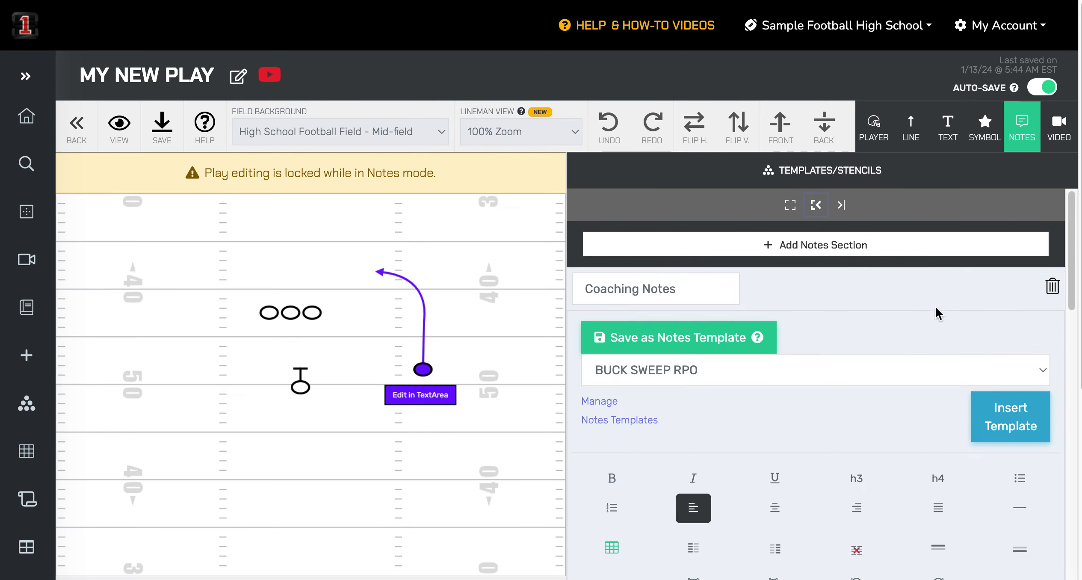
{"action": "scroll", "coordinate": [843, 426], "scroll_direction": "down", "scroll_amount": 15}
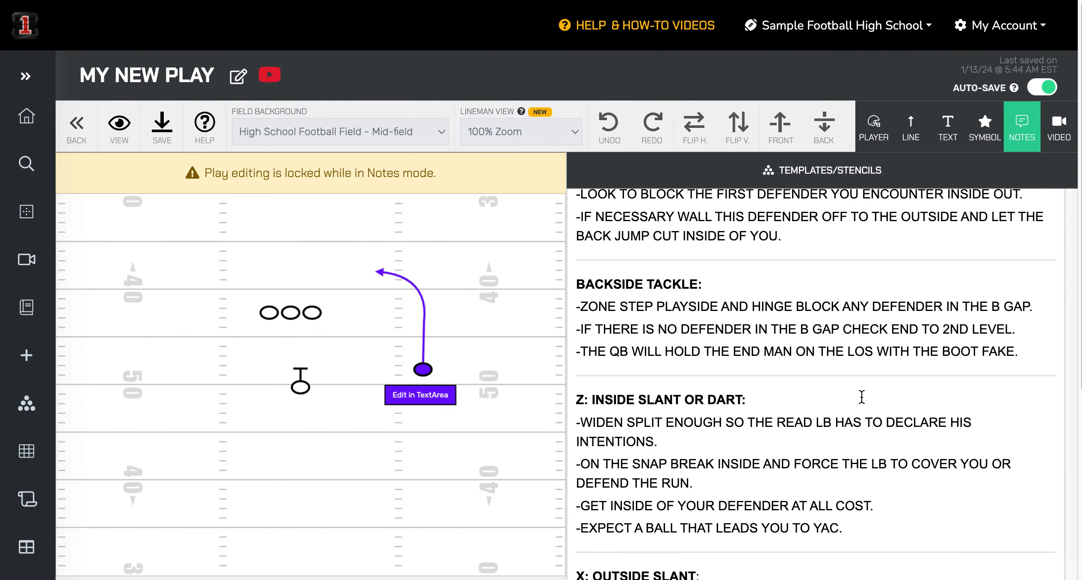
{"action": "scroll", "coordinate": [860, 402], "scroll_direction": "down", "scroll_amount": 5}
{"action": "scroll", "coordinate": [858, 409], "scroll_direction": "up", "scroll_amount": 10}
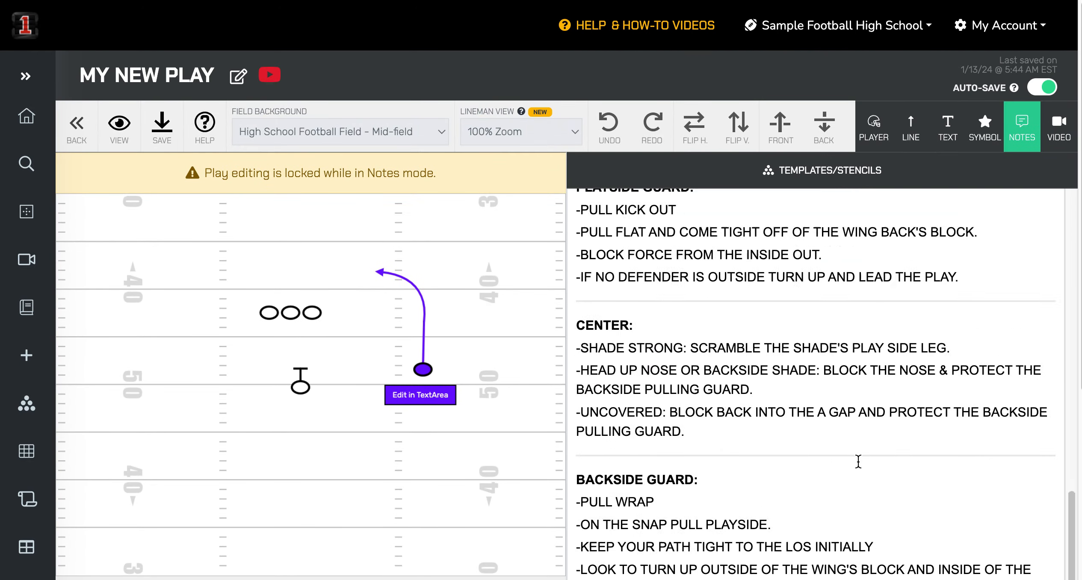
{"action": "scroll", "coordinate": [858, 461], "scroll_direction": "up", "scroll_amount": 10}
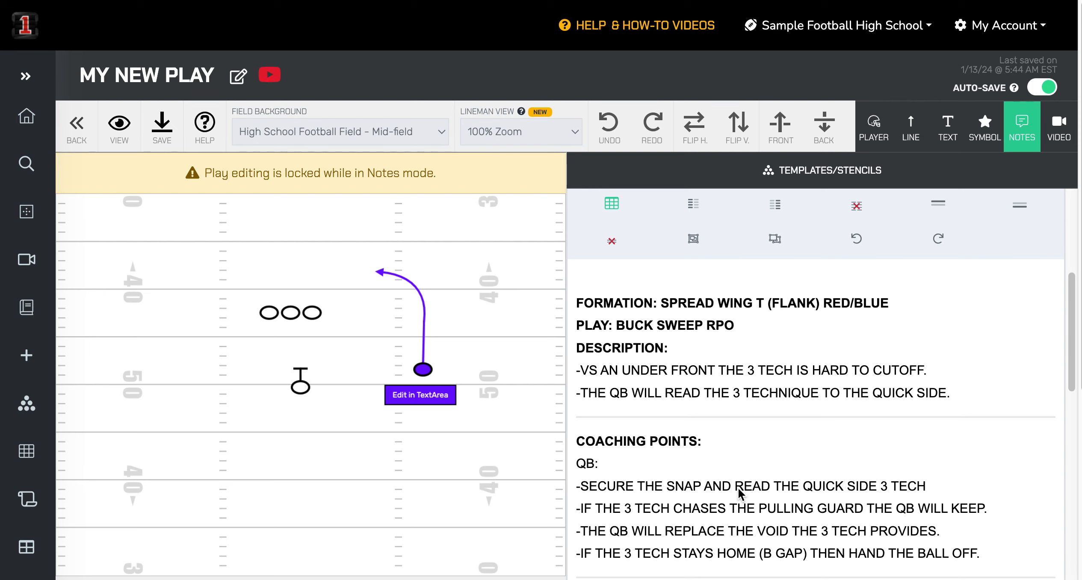
{"action": "scroll", "coordinate": [739, 483], "scroll_direction": "up", "scroll_amount": 3}
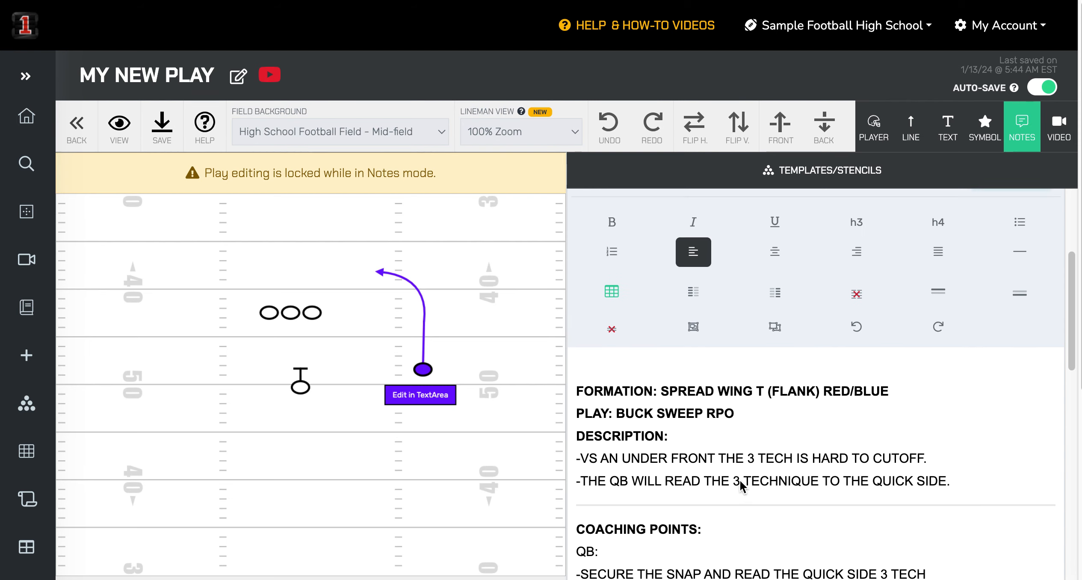
{"action": "scroll", "coordinate": [755, 485], "scroll_direction": "up", "scroll_amount": 5}
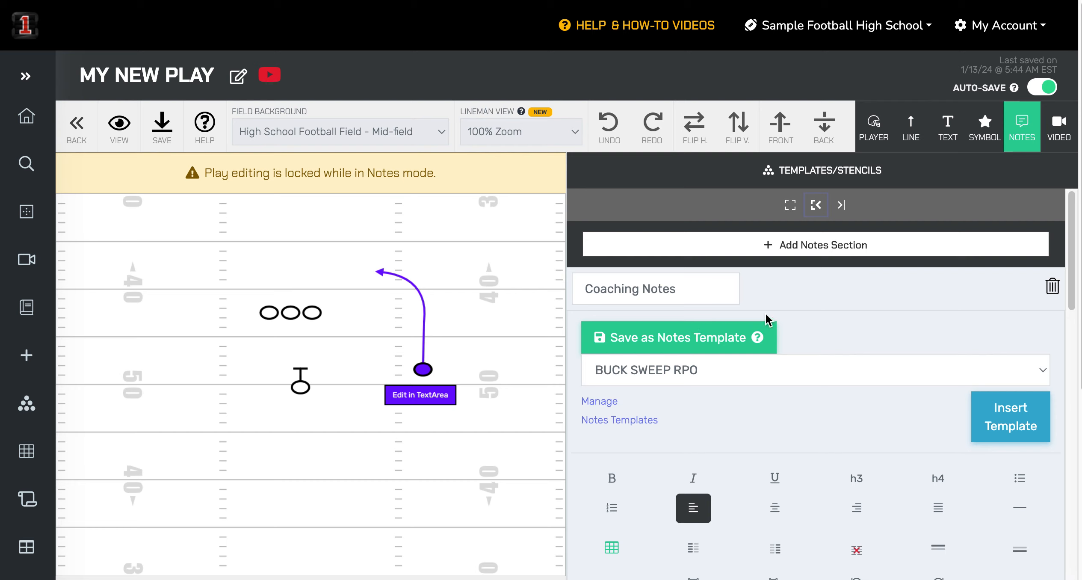
- Start adding a video to the play and enter MY VIDEO as its name
{"action": "left_click", "coordinate": [1058, 135]}
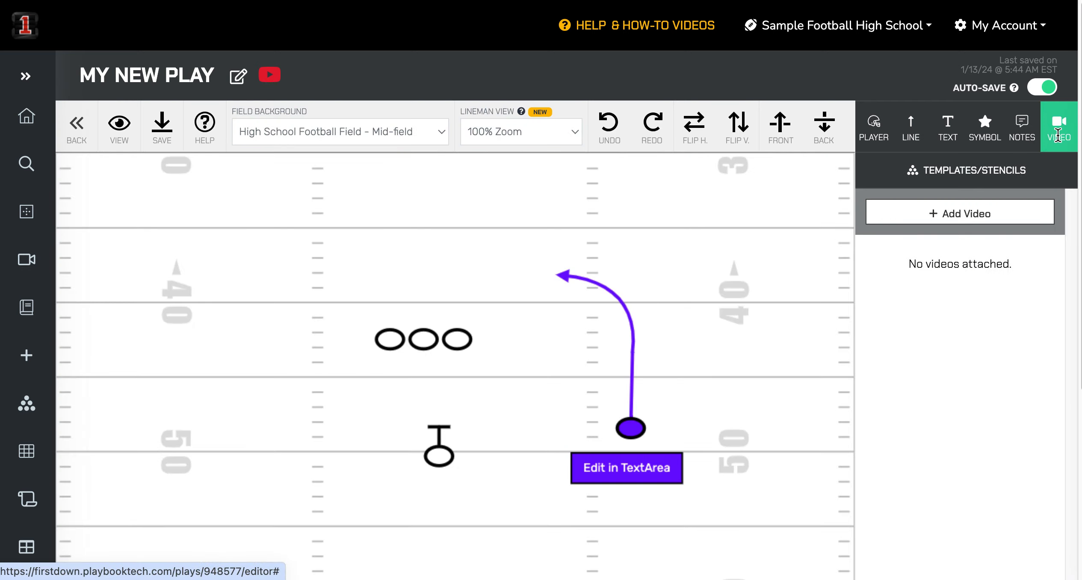
{"action": "left_click", "coordinate": [977, 213]}
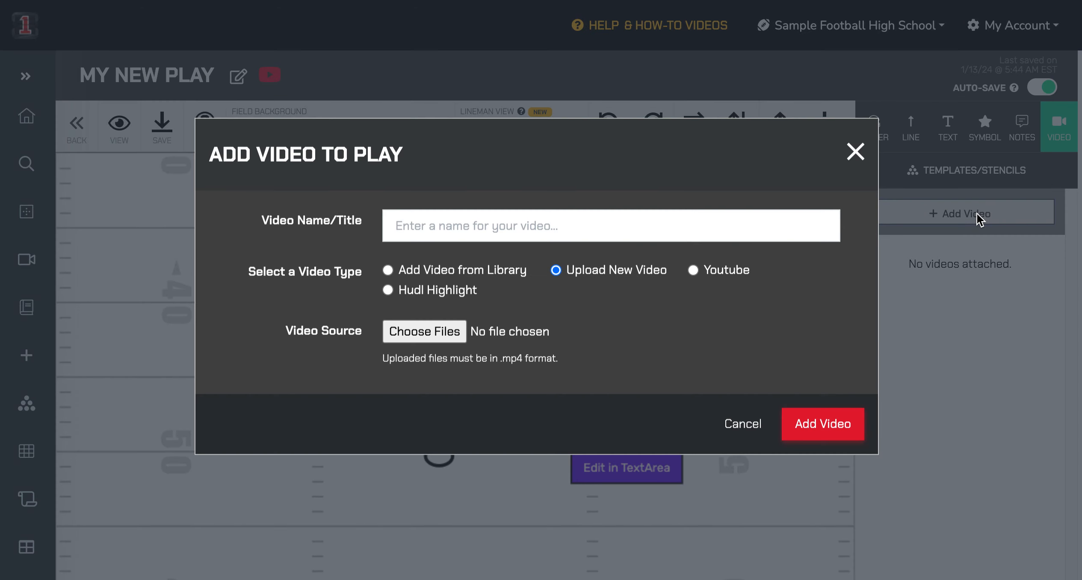
{"action": "left_click", "coordinate": [552, 231]}
{"action": "type", "text": "MY VIDEO"}
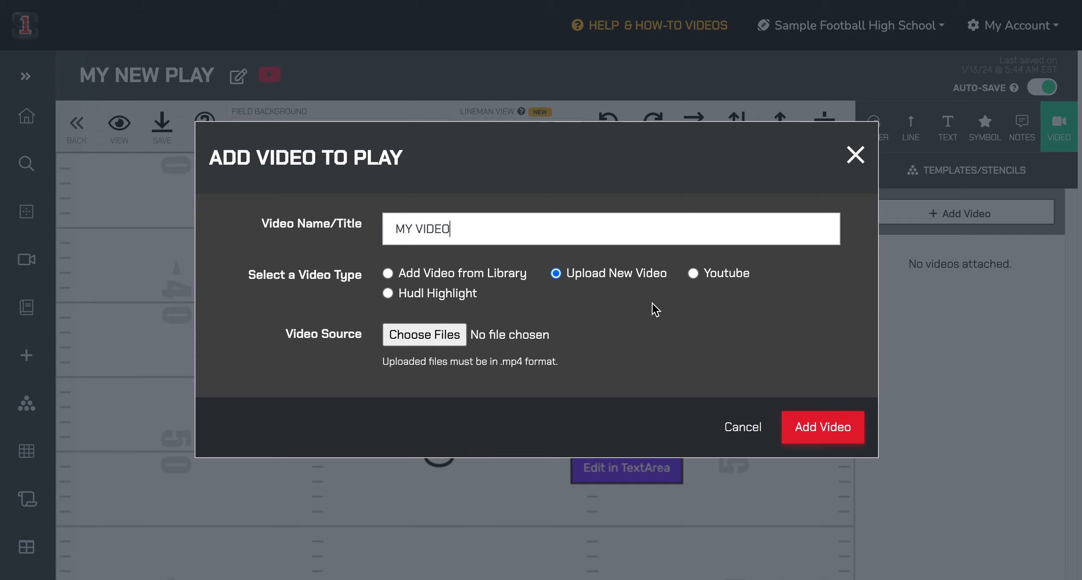
- Choose the video from the library instead of uploading one, and attach the DOBBS 2 clip to the play
{"action": "left_click", "coordinate": [388, 274]}
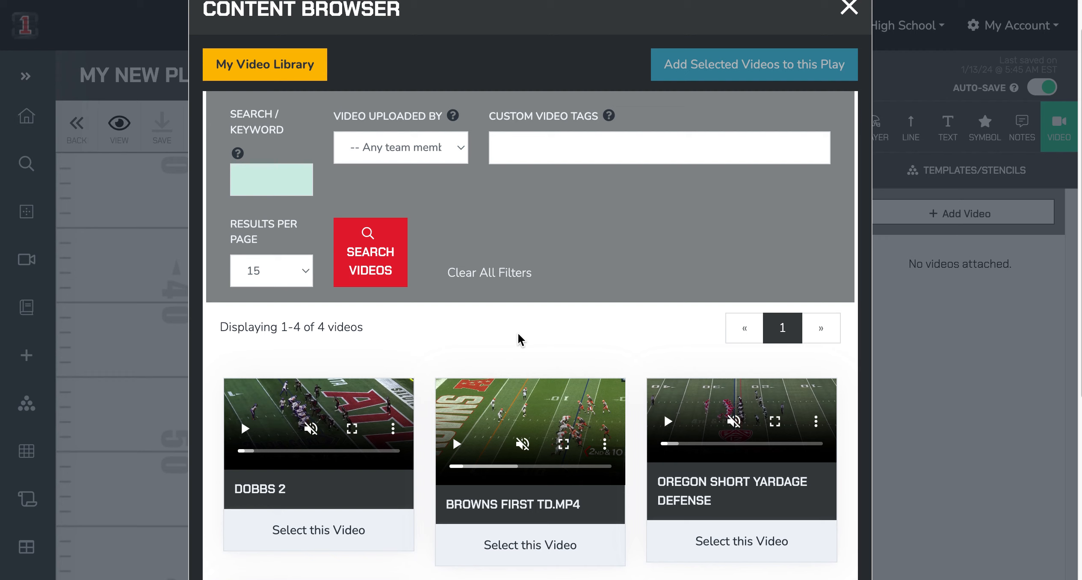
{"action": "scroll", "coordinate": [518, 340], "scroll_direction": "down", "scroll_amount": 2}
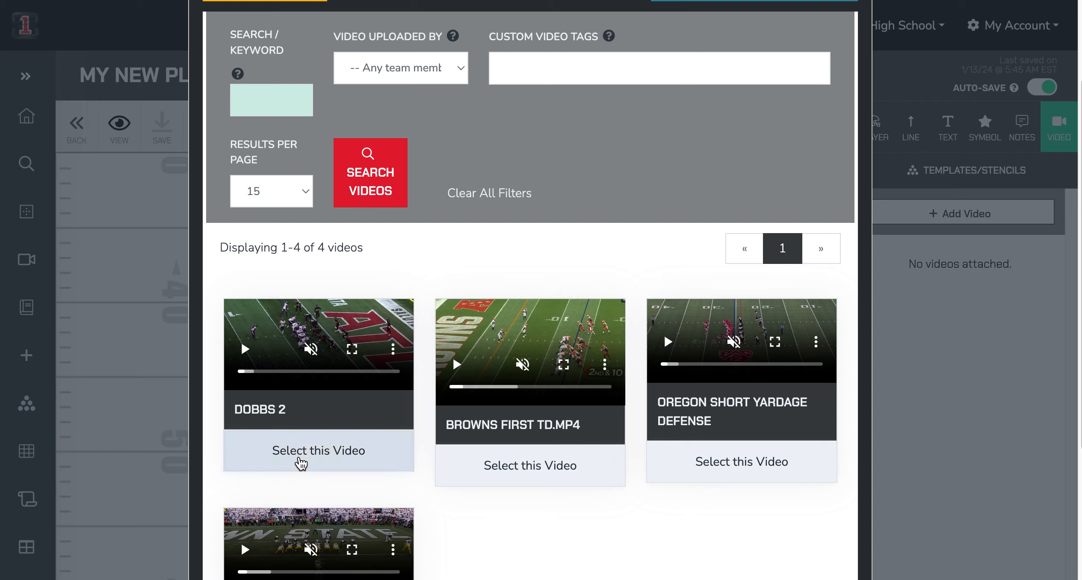
{"action": "left_click", "coordinate": [298, 461]}
{"action": "scroll", "coordinate": [457, 351], "scroll_direction": "up", "scroll_amount": 3}
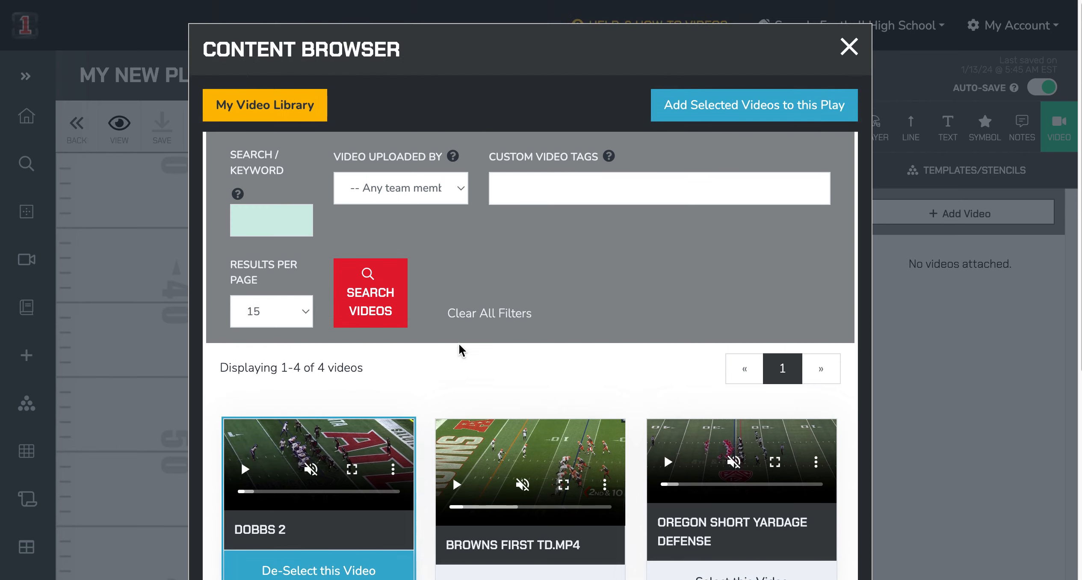
{"action": "left_click", "coordinate": [737, 112]}
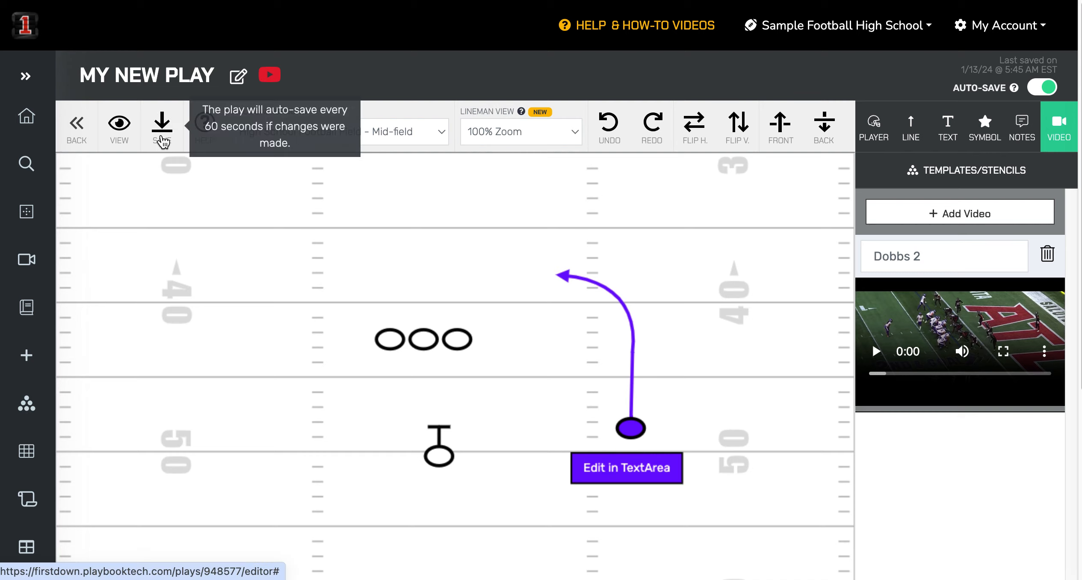
- Save the play and open it for viewing, showing and hiding its attached video
{"action": "left_click", "coordinate": [163, 139]}
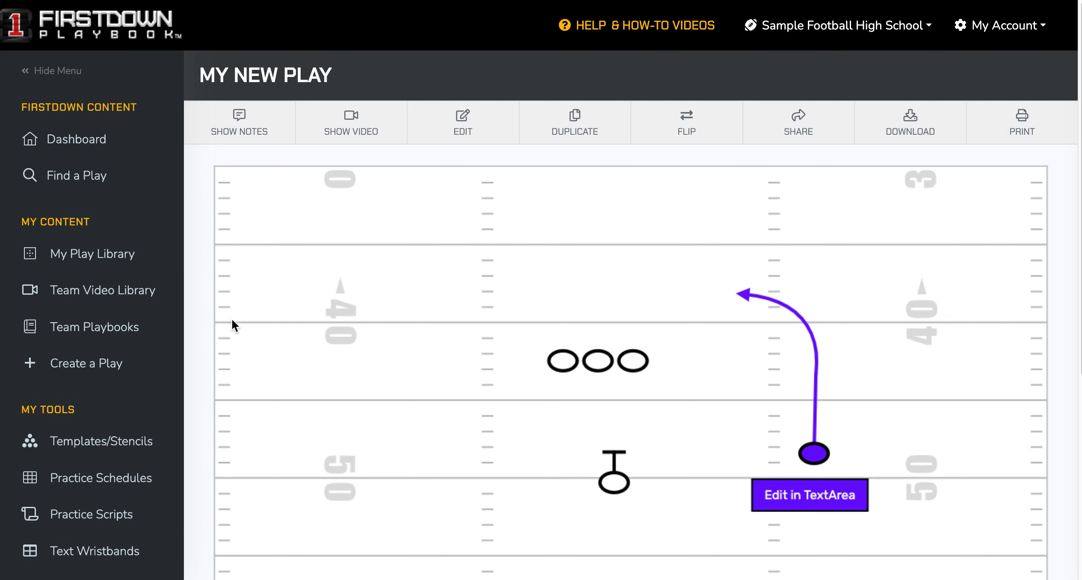
{"action": "left_click", "coordinate": [338, 121]}
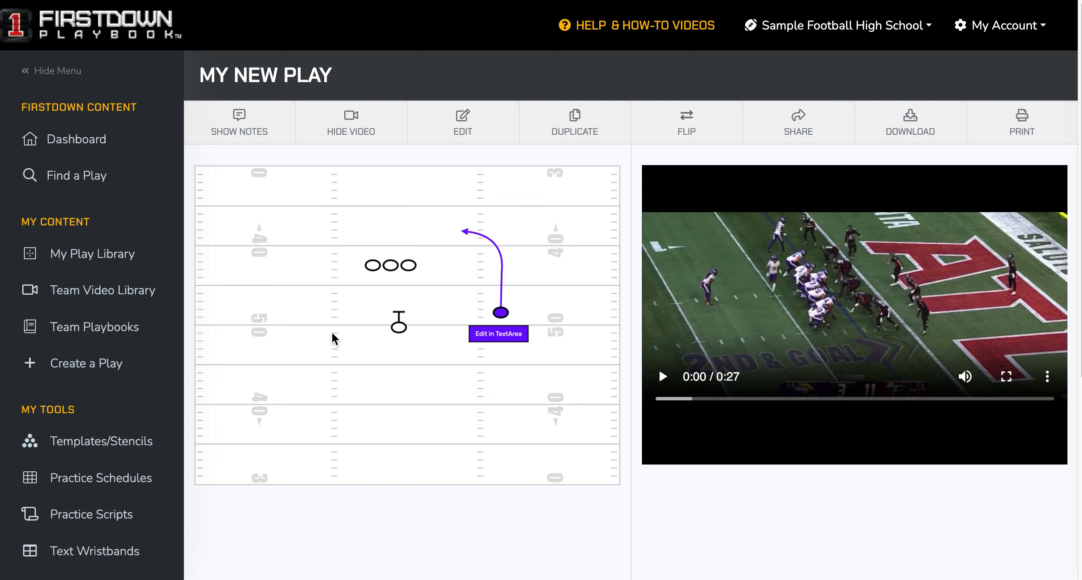
{"action": "left_click", "coordinate": [367, 135]}
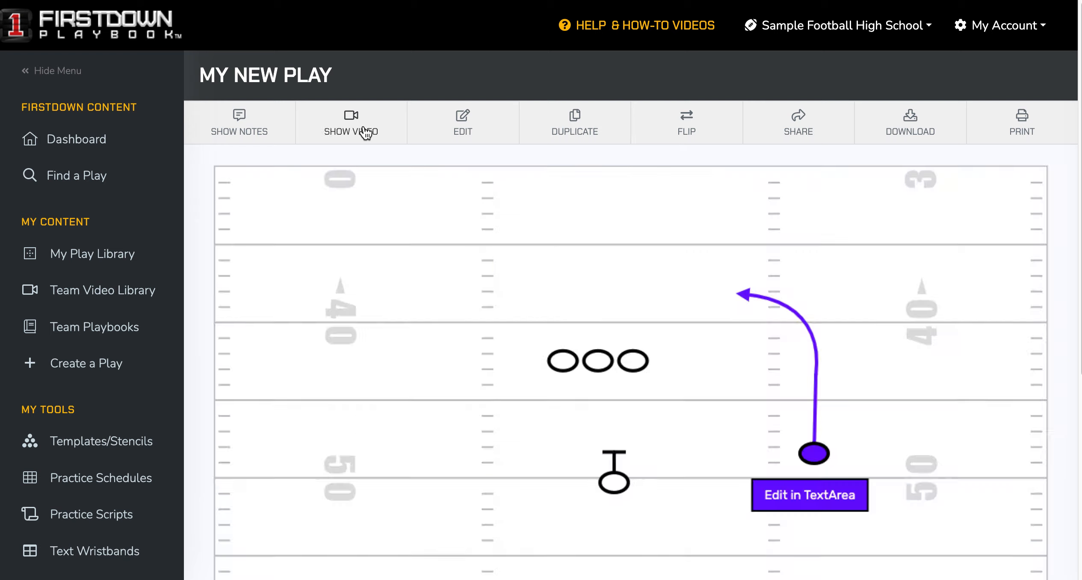
- Reopen the play for editing and delete the three black ovals and the player with the T-shaped line
{"action": "left_click", "coordinate": [471, 133]}
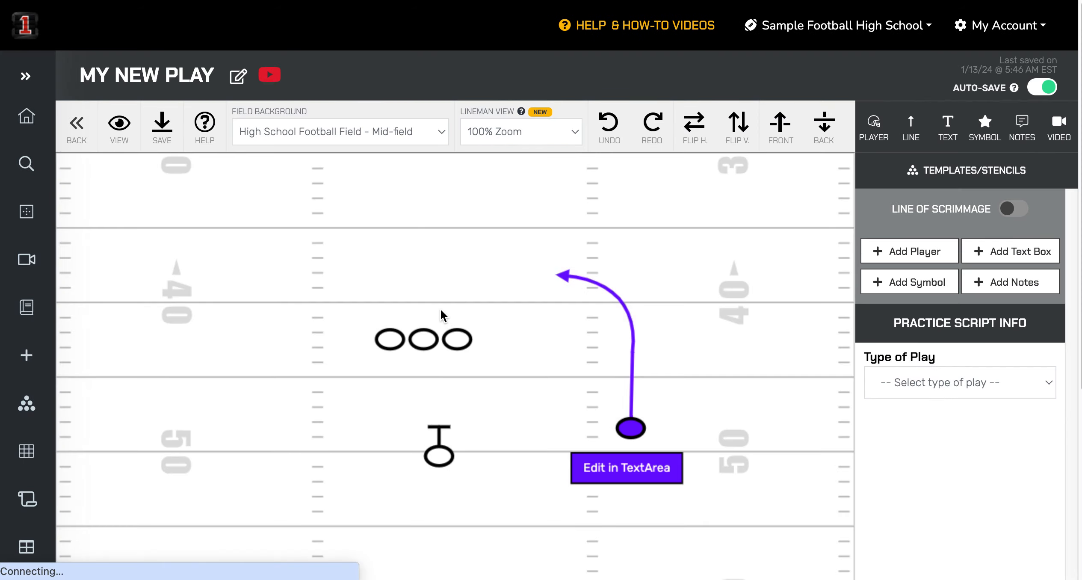
{"action": "left_click_drag", "start_coordinate": [480, 473], "coordinate": [483, 476]}
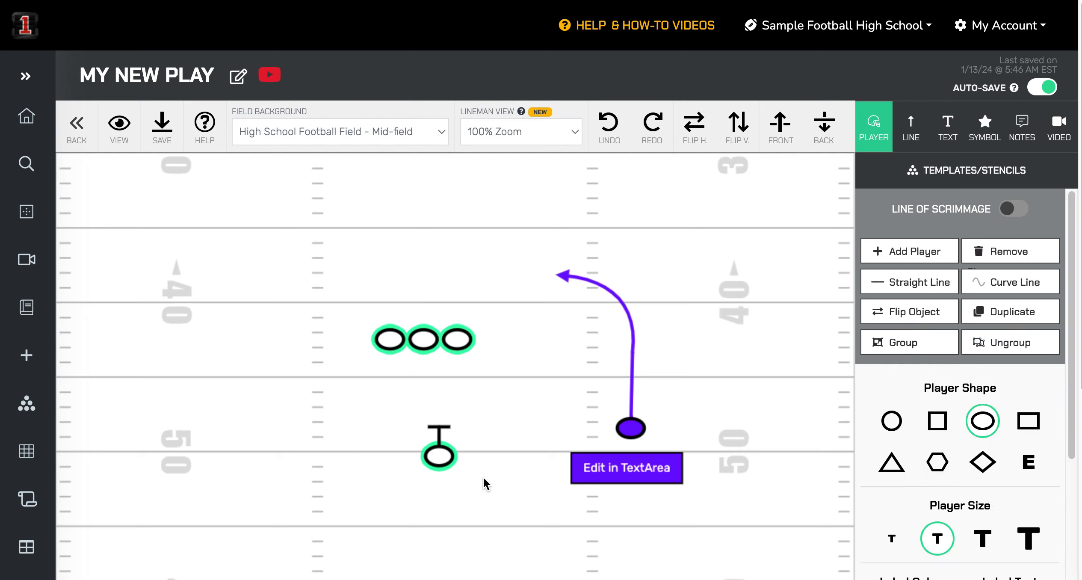
{"action": "key", "text": "Delete"}
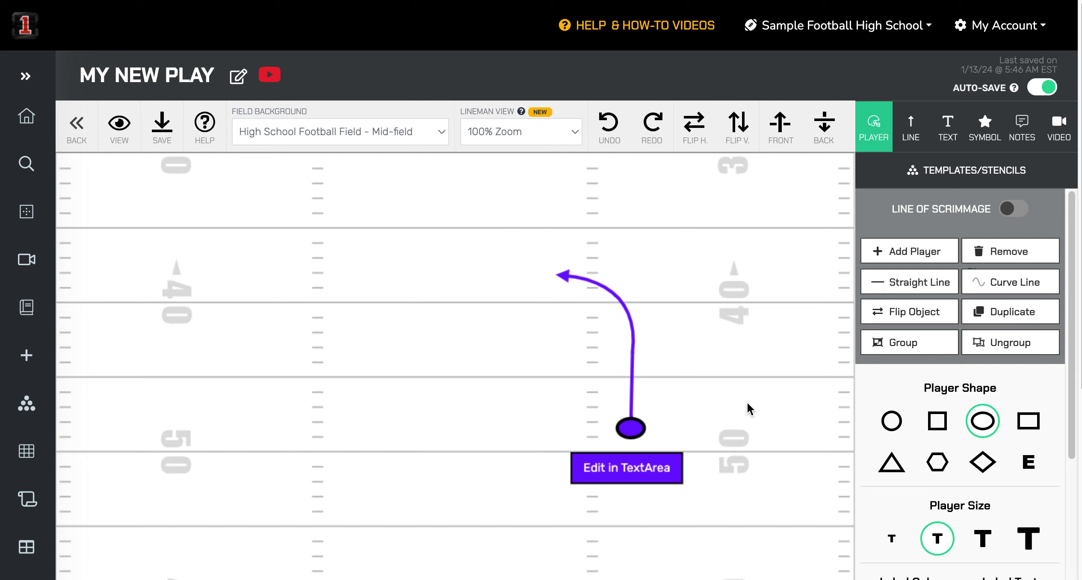
- Move the violet player, its route and text box toward midfield and save them as template MY ROUTE in the Routes category
{"action": "left_click_drag", "start_coordinate": [513, 243], "coordinate": [699, 528]}
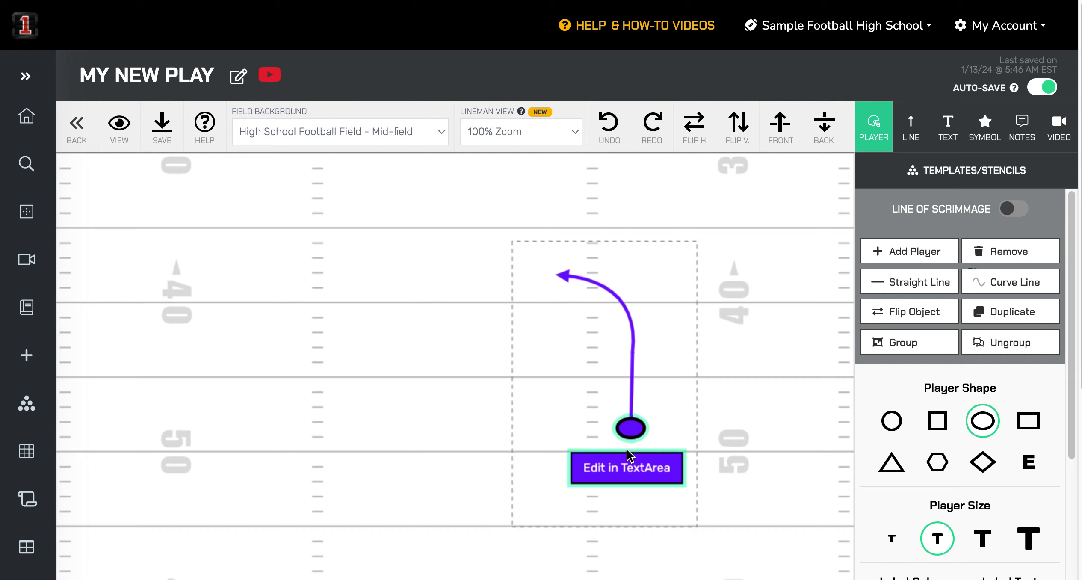
{"action": "left_click_drag", "start_coordinate": [625, 425], "coordinate": [495, 429]}
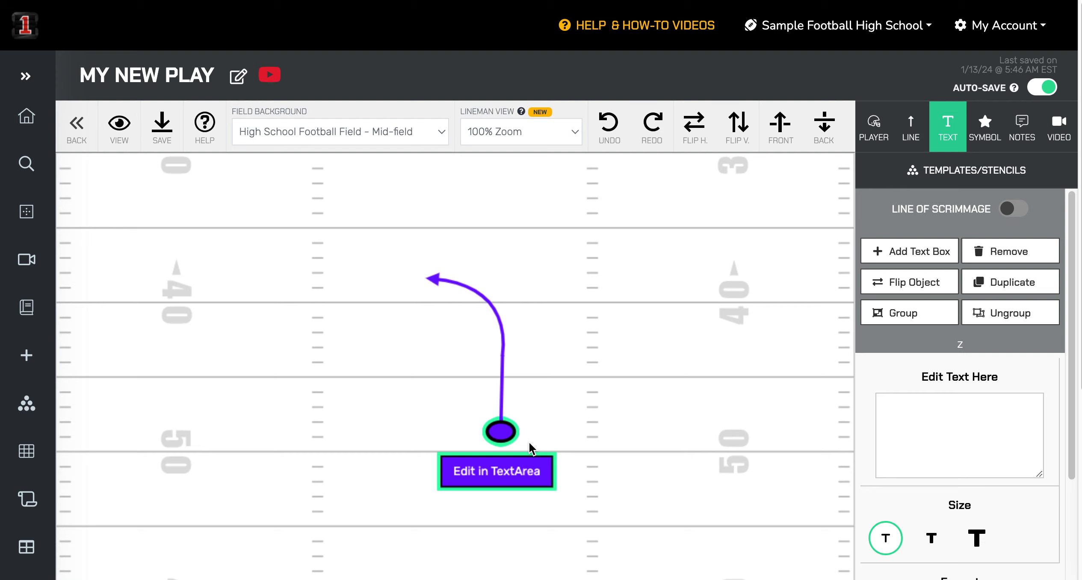
{"action": "left_click", "coordinate": [935, 174]}
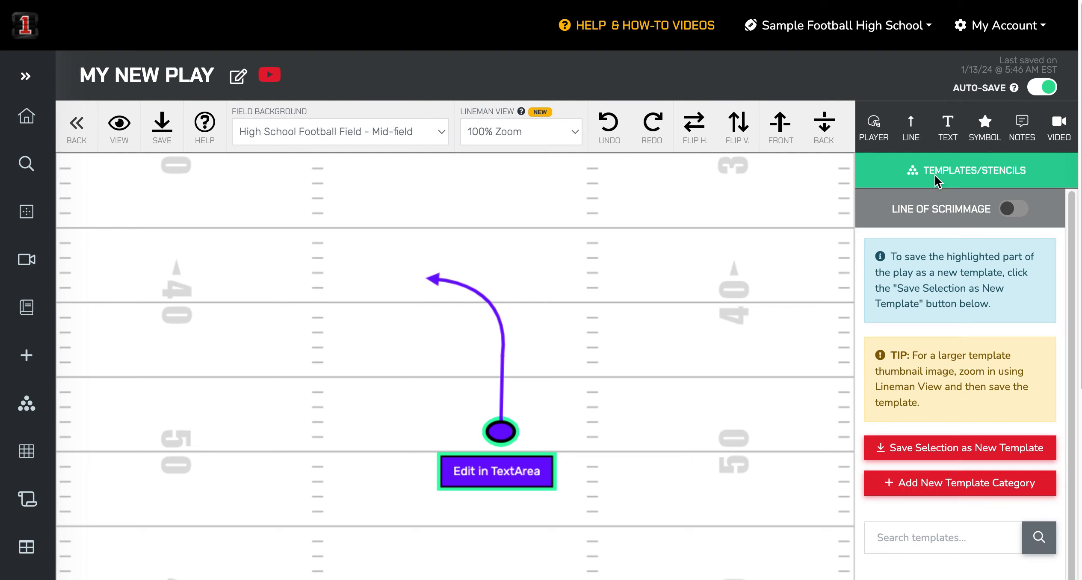
{"action": "left_click", "coordinate": [962, 452]}
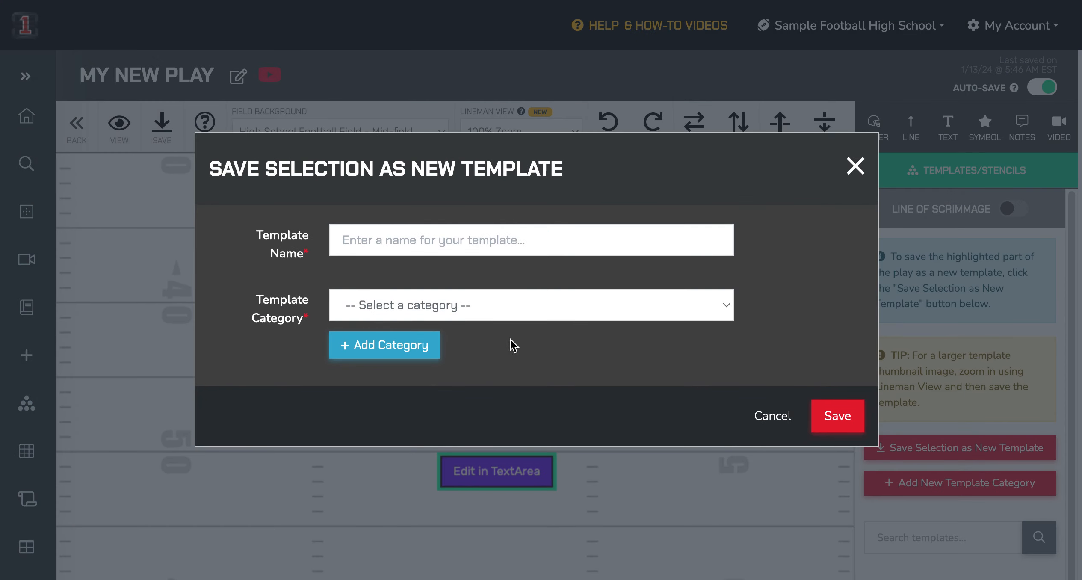
{"action": "left_click", "coordinate": [443, 245]}
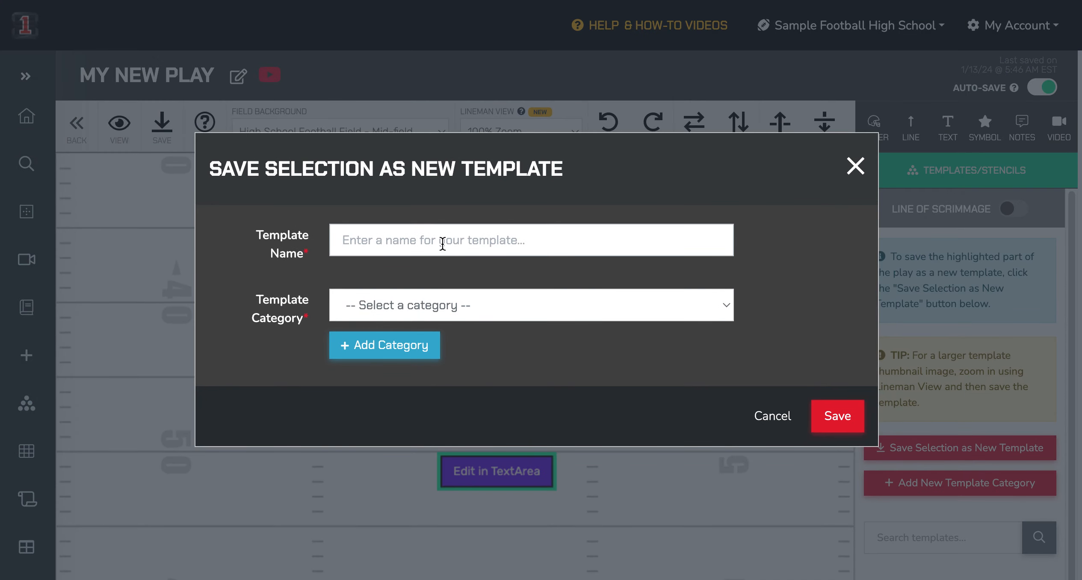
{"action": "type", "text": "MY RO"}
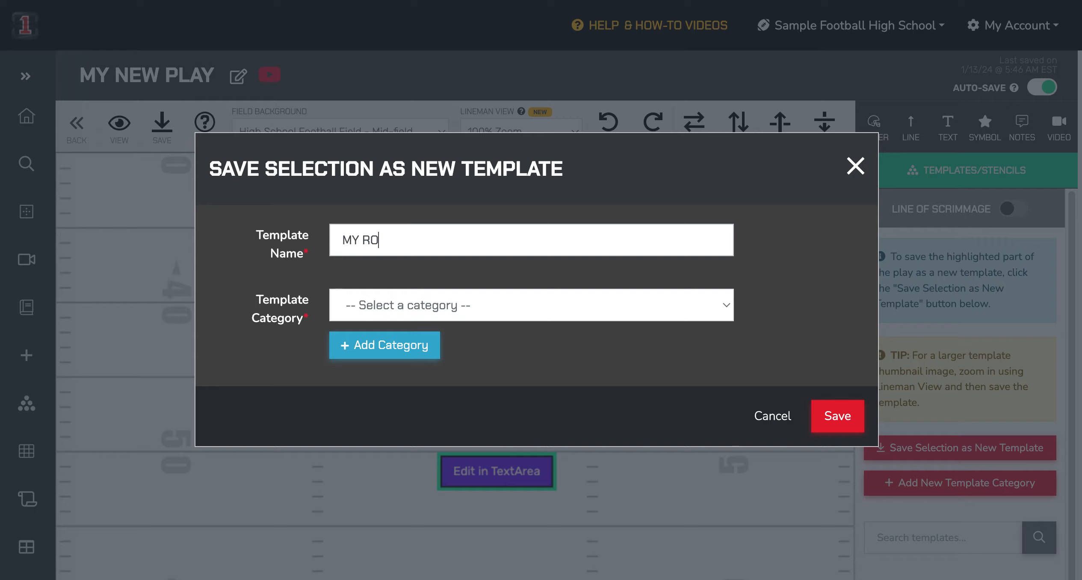
{"action": "type", "text": "UTE"}
{"action": "left_click", "coordinate": [510, 305]}
{"action": "left_click", "coordinate": [411, 404]}
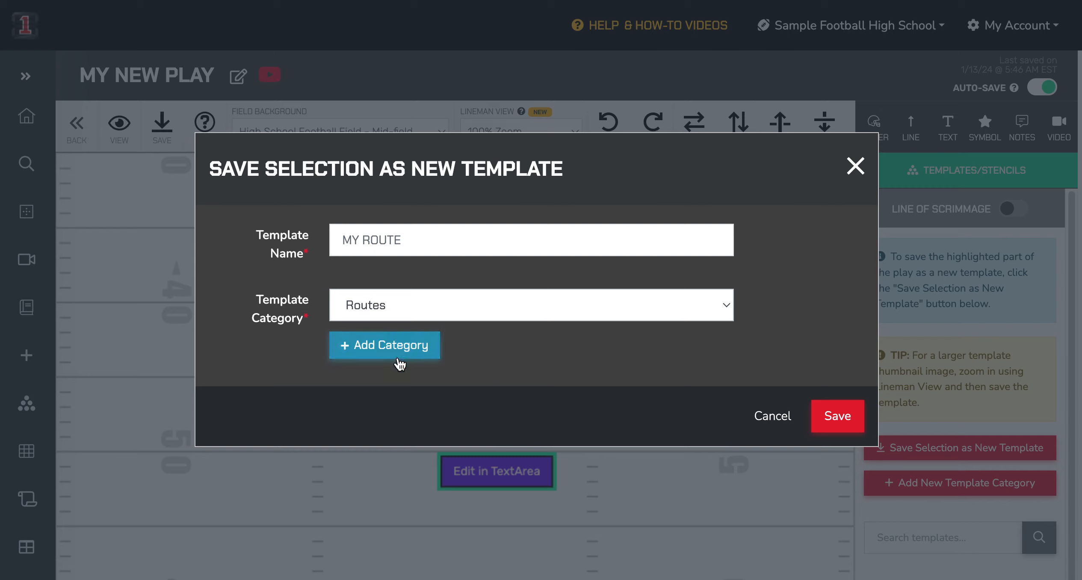
{"action": "left_click", "coordinate": [837, 417]}
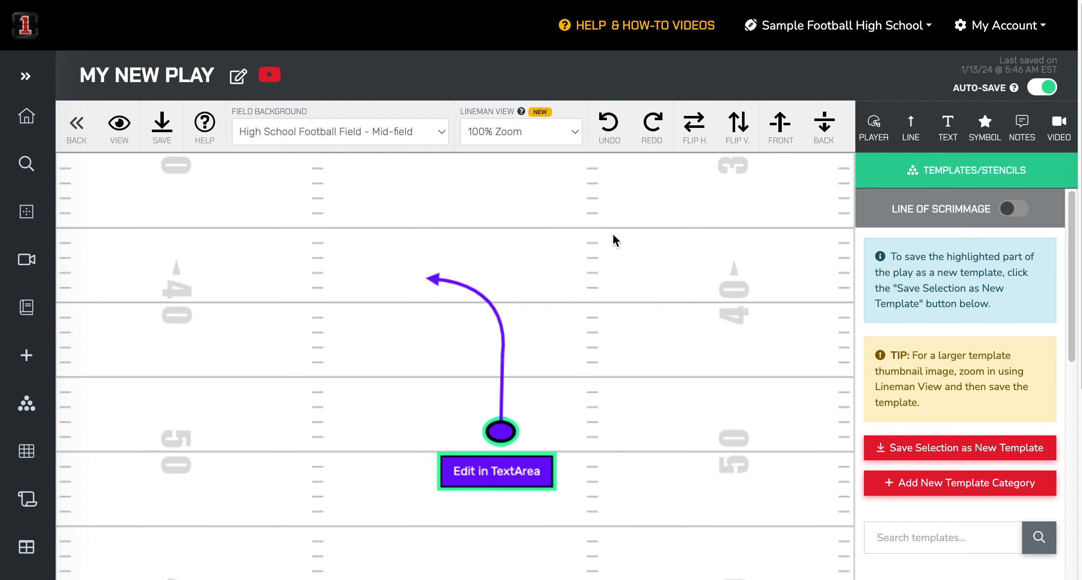
- Clear the violet player, route and text box from the field and place the MY ROUTE template from the Routes category
{"action": "left_click_drag", "start_coordinate": [612, 235], "coordinate": [376, 549]}
{"action": "key", "text": "Delete"}
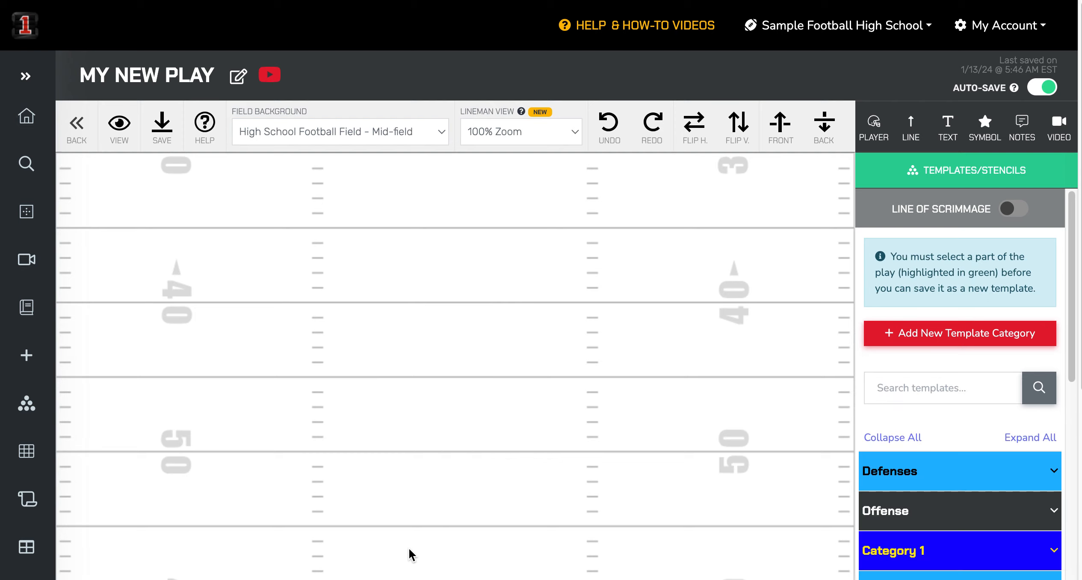
{"action": "scroll", "coordinate": [956, 403], "scroll_direction": "down", "scroll_amount": 12}
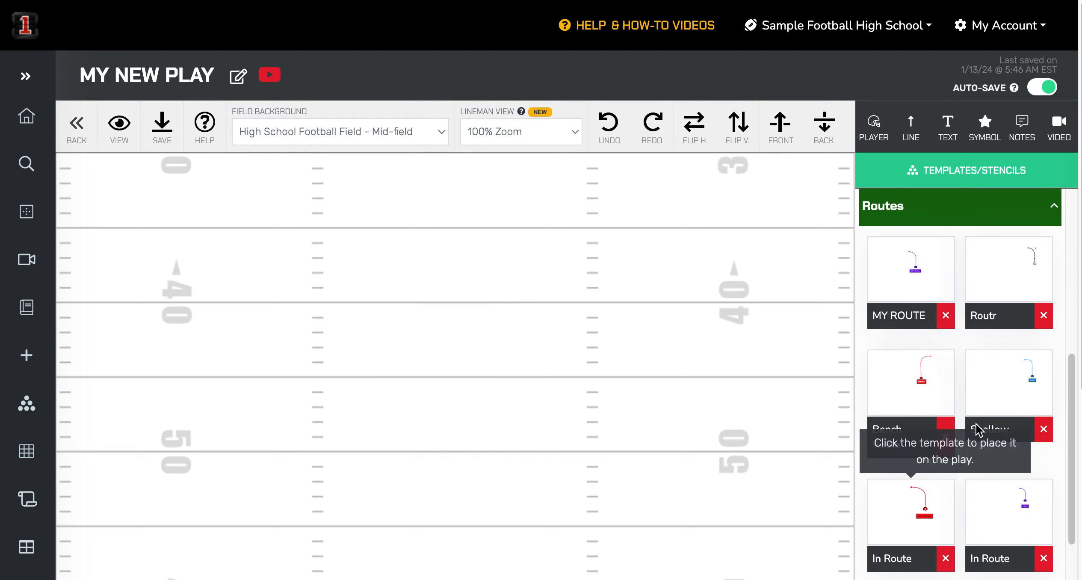
{"action": "scroll", "coordinate": [978, 434], "scroll_direction": "down", "scroll_amount": 10}
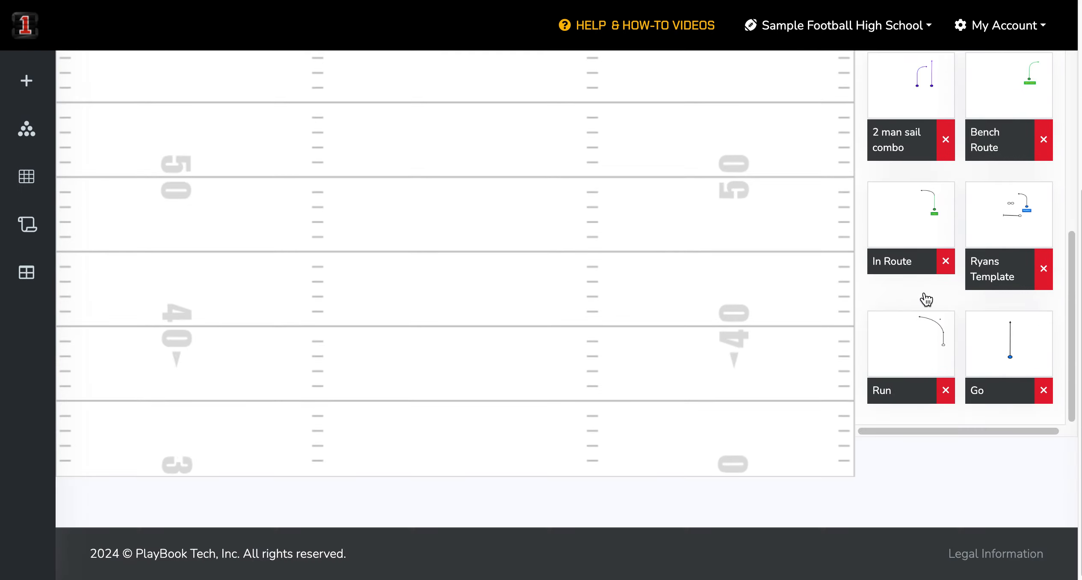
{"action": "scroll", "coordinate": [936, 330], "scroll_direction": "up", "scroll_amount": 15}
{"action": "scroll", "coordinate": [973, 394], "scroll_direction": "down", "scroll_amount": 3}
{"action": "scroll", "coordinate": [973, 304], "scroll_direction": "down", "scroll_amount": 2}
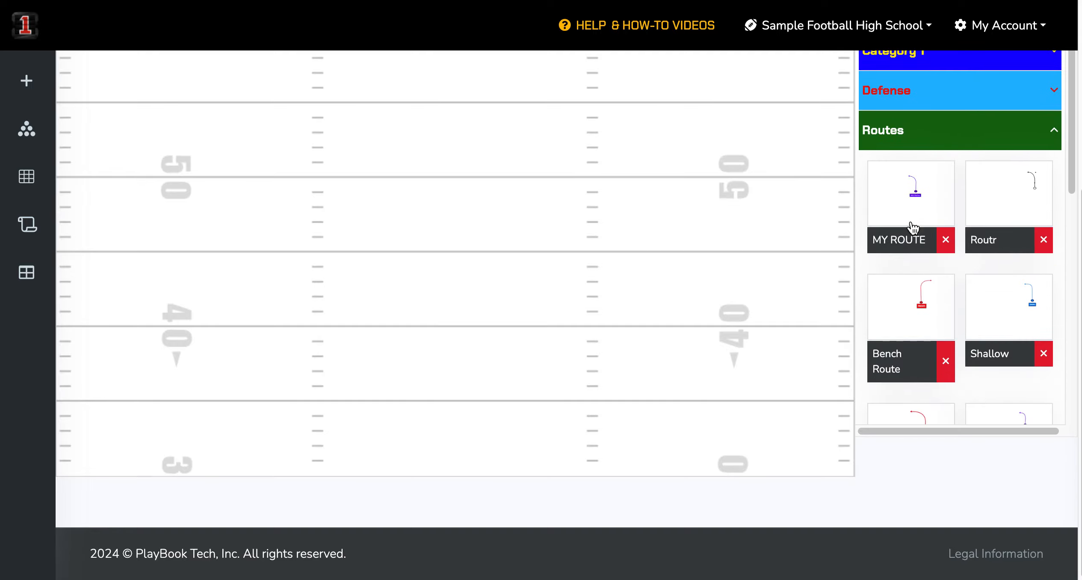
{"action": "left_click", "coordinate": [924, 205]}
- Shift the placed MY ROUTE player, route and text box slightly to the right and down, and deselect them
{"action": "scroll", "coordinate": [654, 341], "scroll_direction": "up", "scroll_amount": 6}
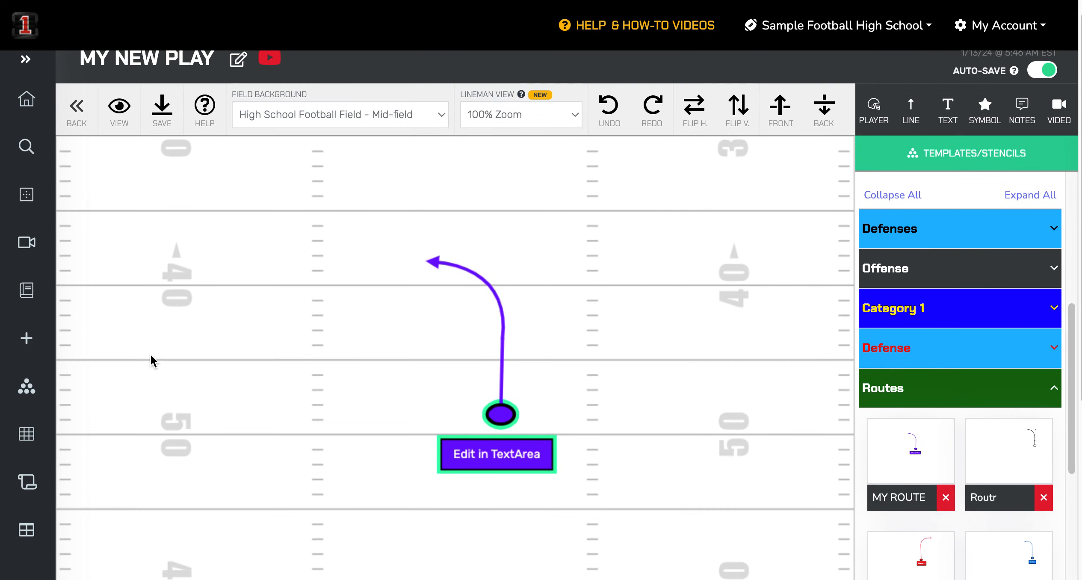
{"action": "left_click_drag", "start_coordinate": [498, 454], "coordinate": [524, 466]}
{"action": "left_click", "coordinate": [377, 416]}
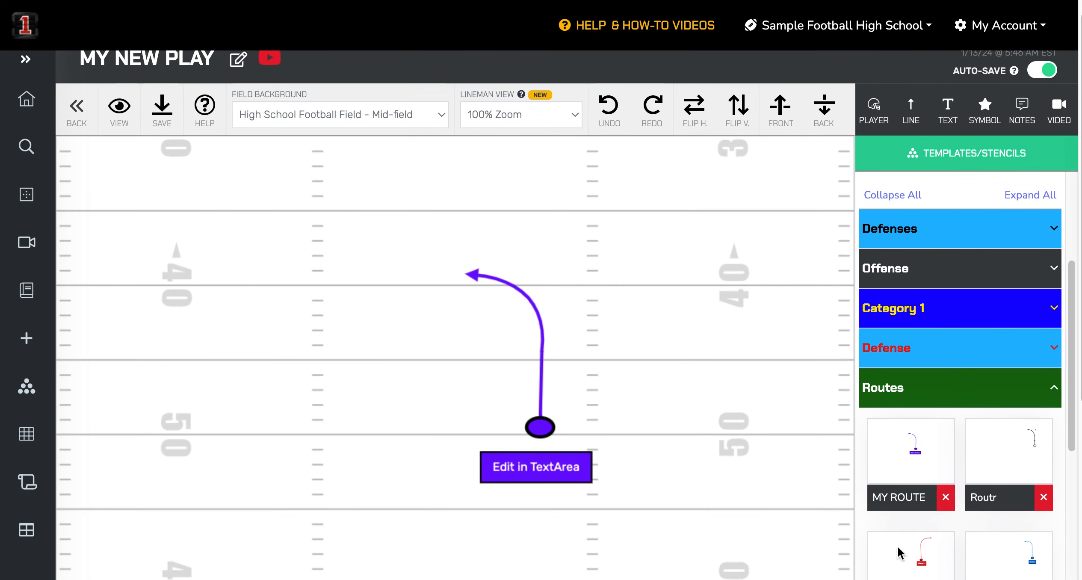
- Look through the saved route templates, leave the play editor and open the Templates/Stencils library
{"action": "scroll", "coordinate": [915, 541], "scroll_direction": "down", "scroll_amount": 4}
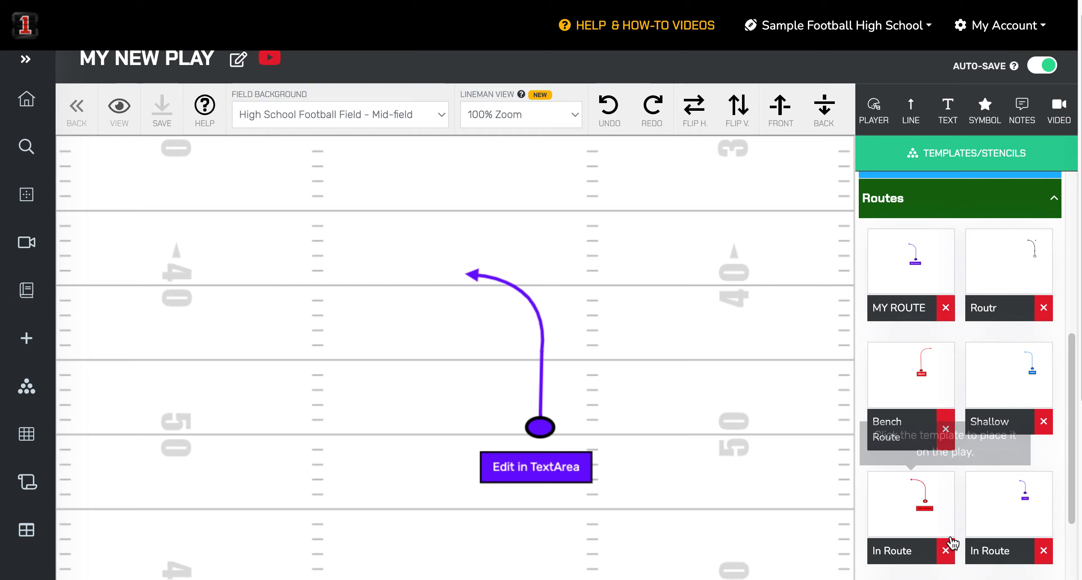
{"action": "scroll", "coordinate": [952, 543], "scroll_direction": "down", "scroll_amount": 6}
{"action": "scroll", "coordinate": [935, 410], "scroll_direction": "down", "scroll_amount": 3}
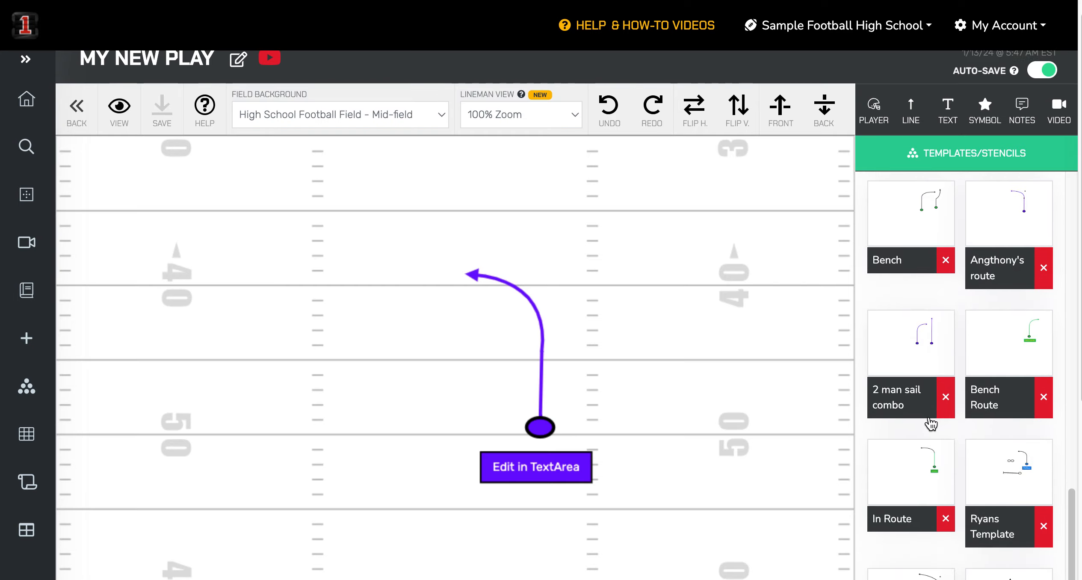
{"action": "scroll", "coordinate": [929, 441], "scroll_direction": "up", "scroll_amount": 14}
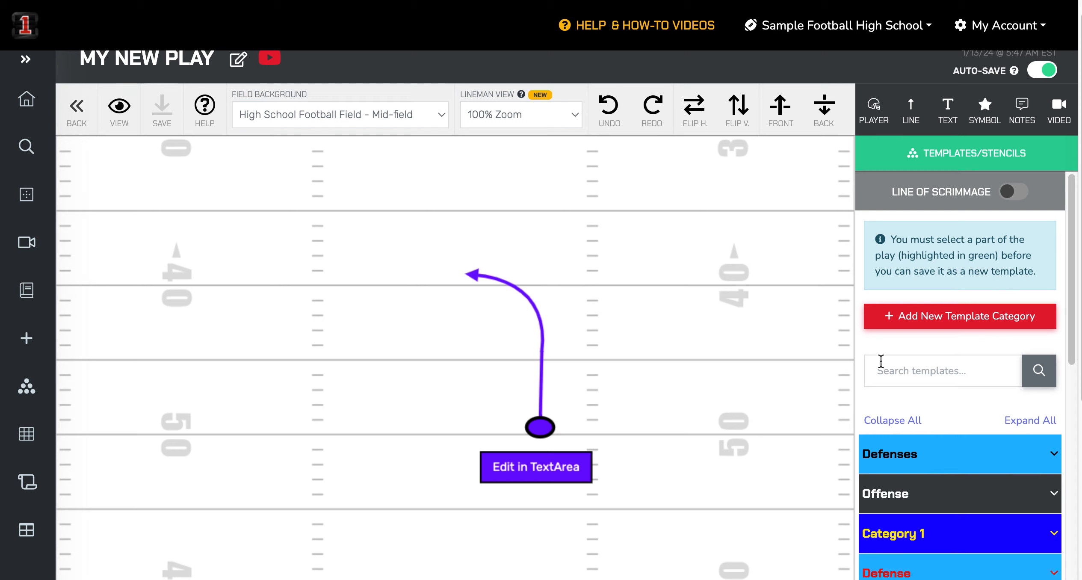
{"action": "scroll", "coordinate": [717, 367], "scroll_direction": "up", "scroll_amount": 1}
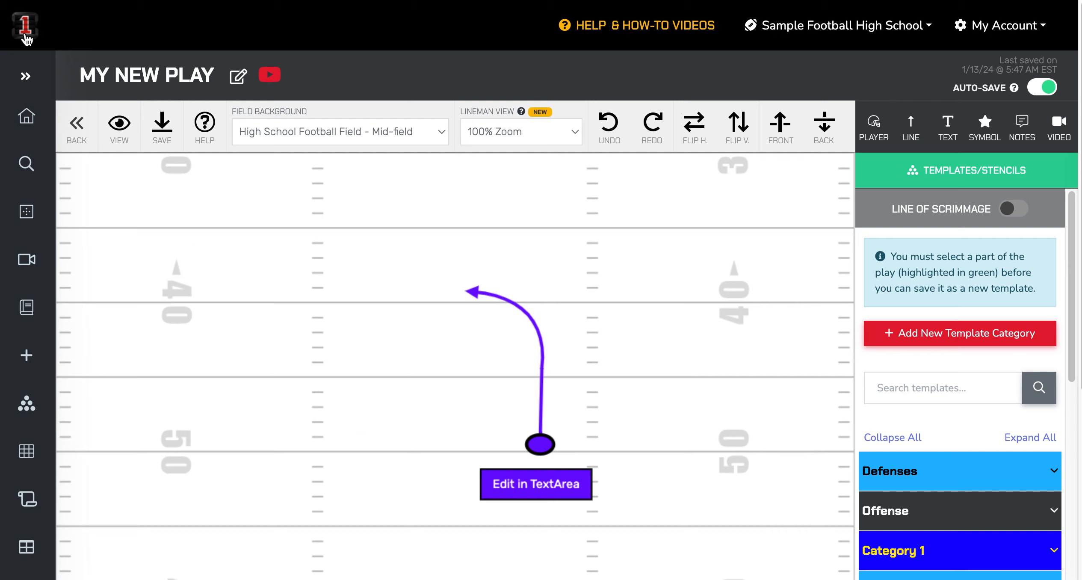
{"action": "left_click", "coordinate": [28, 85]}
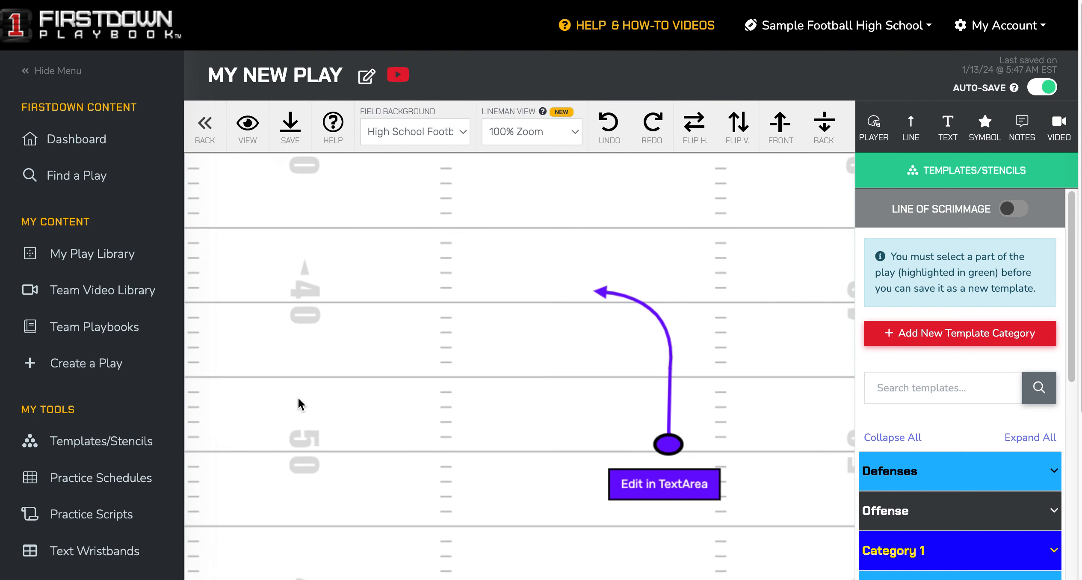
{"action": "scroll", "coordinate": [316, 385], "scroll_direction": "down", "scroll_amount": 3}
{"action": "scroll", "coordinate": [337, 374], "scroll_direction": "down", "scroll_amount": 2}
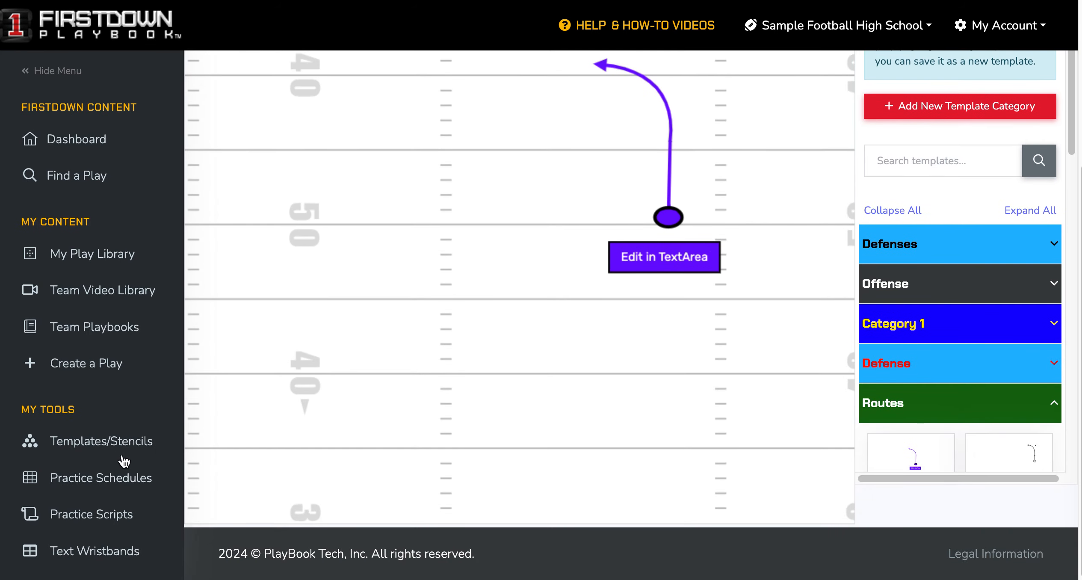
{"action": "left_click", "coordinate": [94, 441]}
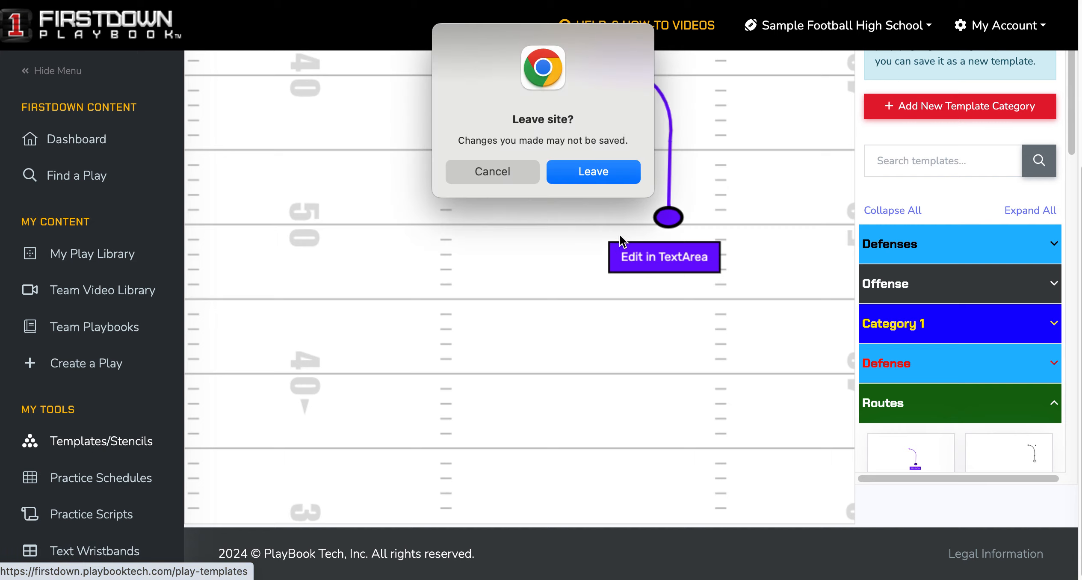
{"action": "left_click", "coordinate": [601, 168]}
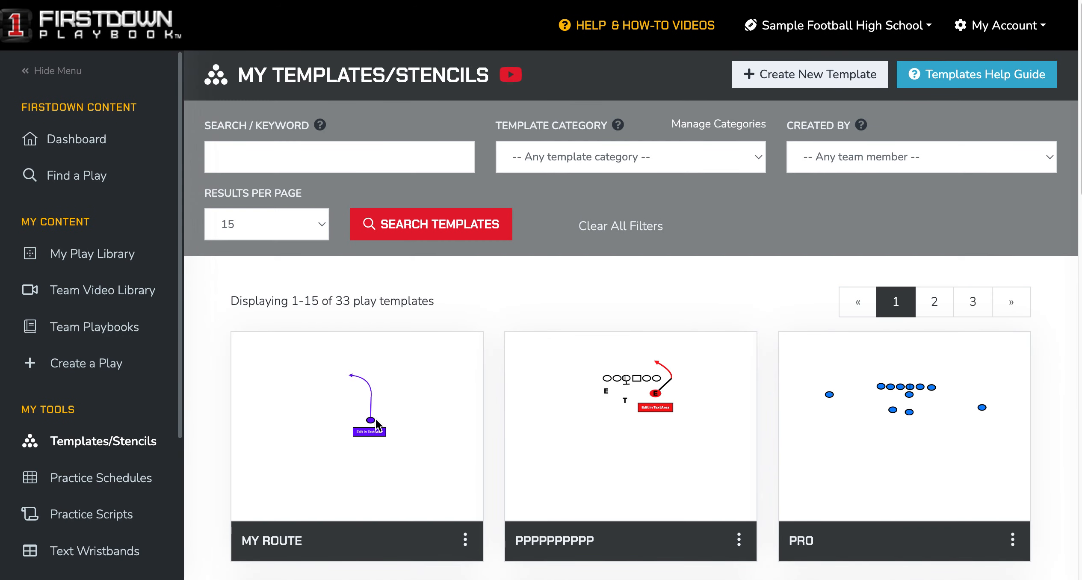
- Look through the saved templates and check the team-member choices for filtering them by creator, leaving the filter unset
{"action": "scroll", "coordinate": [376, 419], "scroll_direction": "down", "scroll_amount": 1}
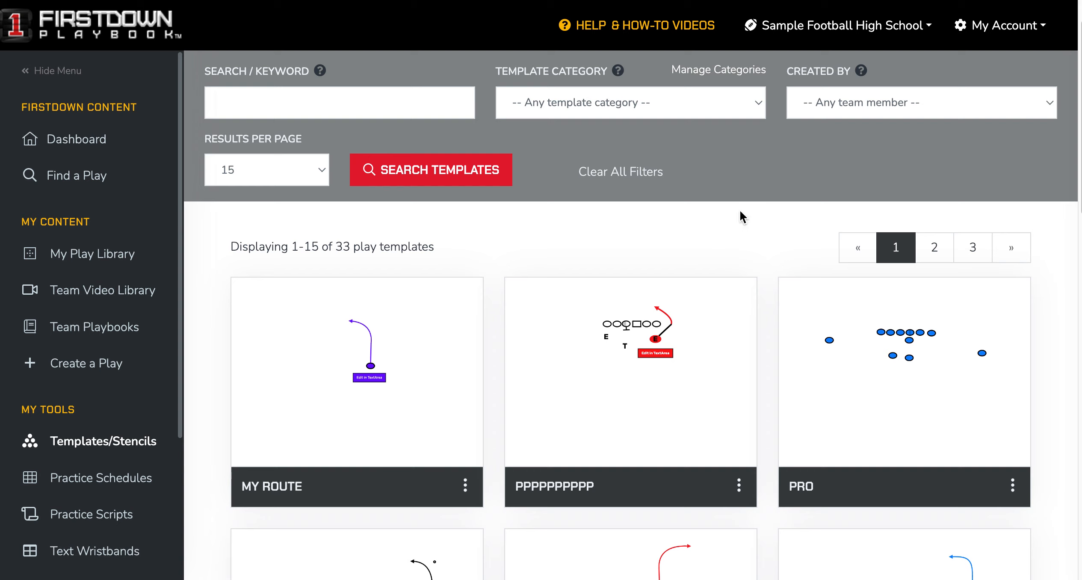
{"action": "left_click", "coordinate": [890, 110]}
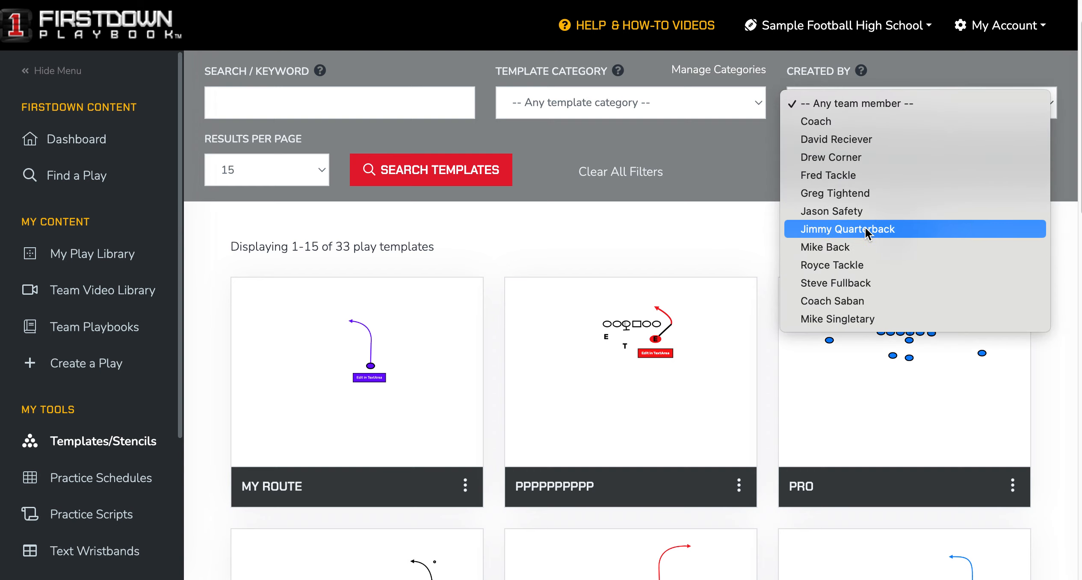
{"action": "left_click", "coordinate": [702, 170]}
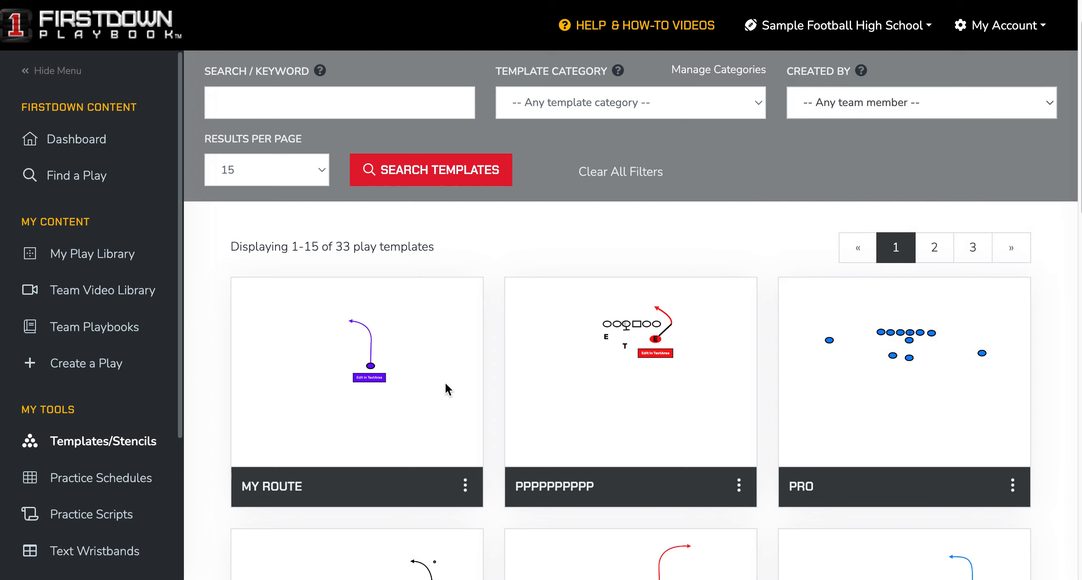
- Open the Practice Schedules and look over the Monday, Tuesday and Wednesday practice schedules
{"action": "left_click", "coordinate": [126, 479]}
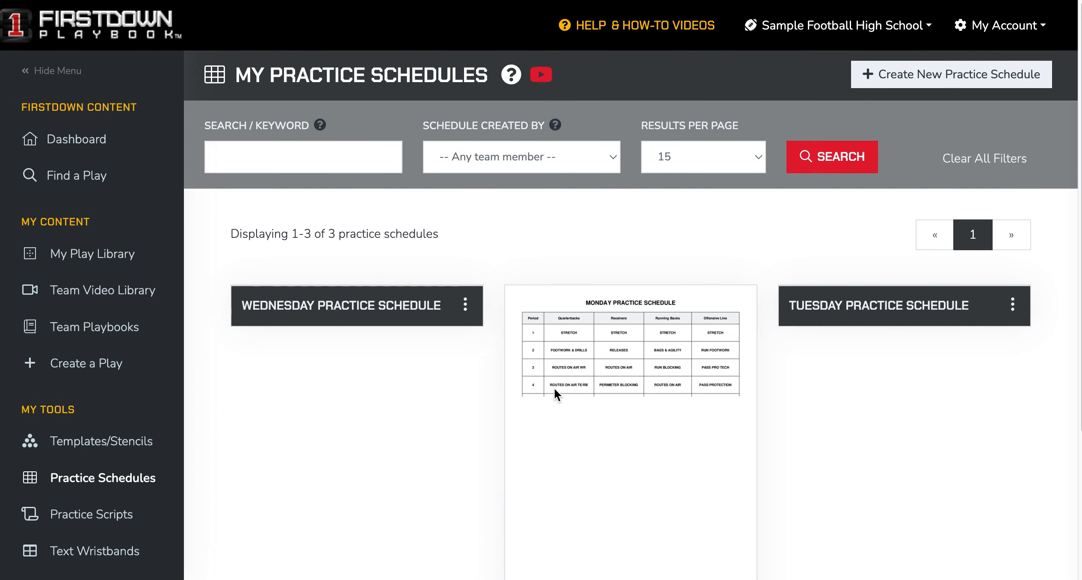
{"action": "scroll", "coordinate": [509, 250], "scroll_direction": "down", "scroll_amount": 2}
{"action": "scroll", "coordinate": [380, 386], "scroll_direction": "down", "scroll_amount": 3}
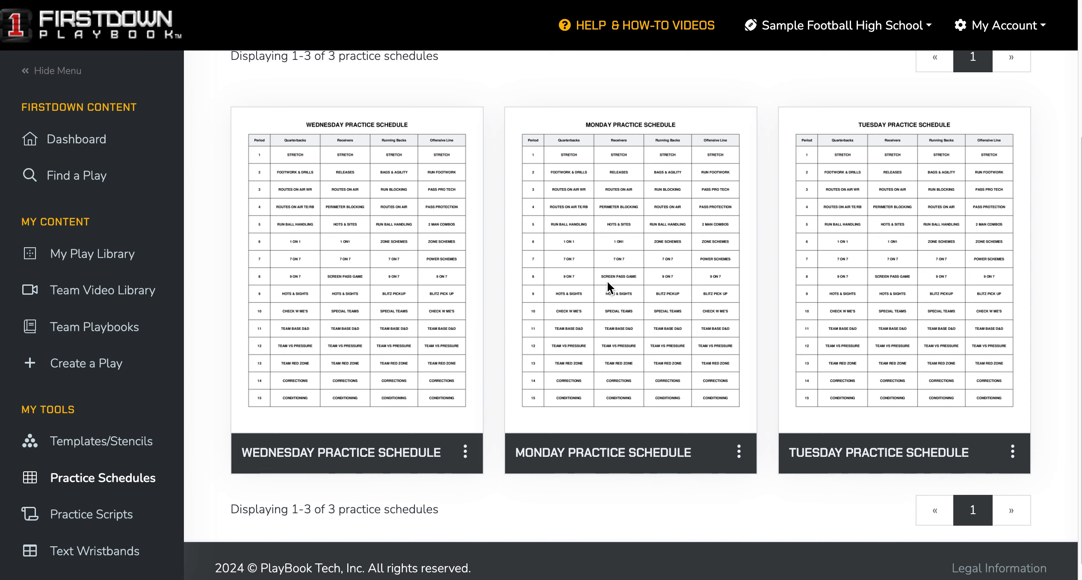
{"action": "scroll", "coordinate": [448, 304], "scroll_direction": "down", "scroll_amount": 1}
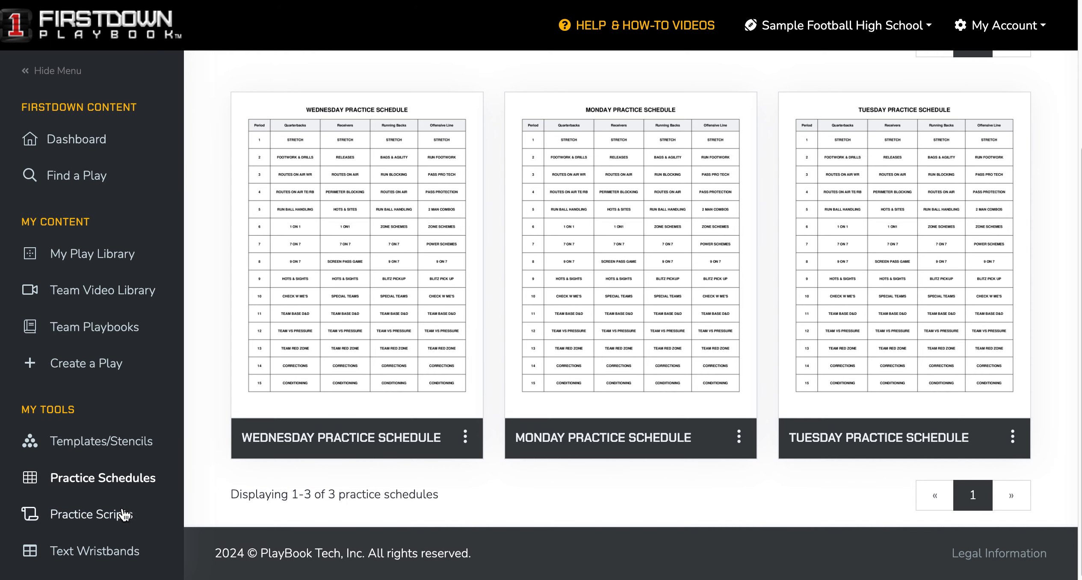
- View the Practice Scripts page, open Text Wristbands and look over the Game 1 vs Bradford and Game 2 vs Ridgeview sheets
{"action": "left_click", "coordinate": [122, 514]}
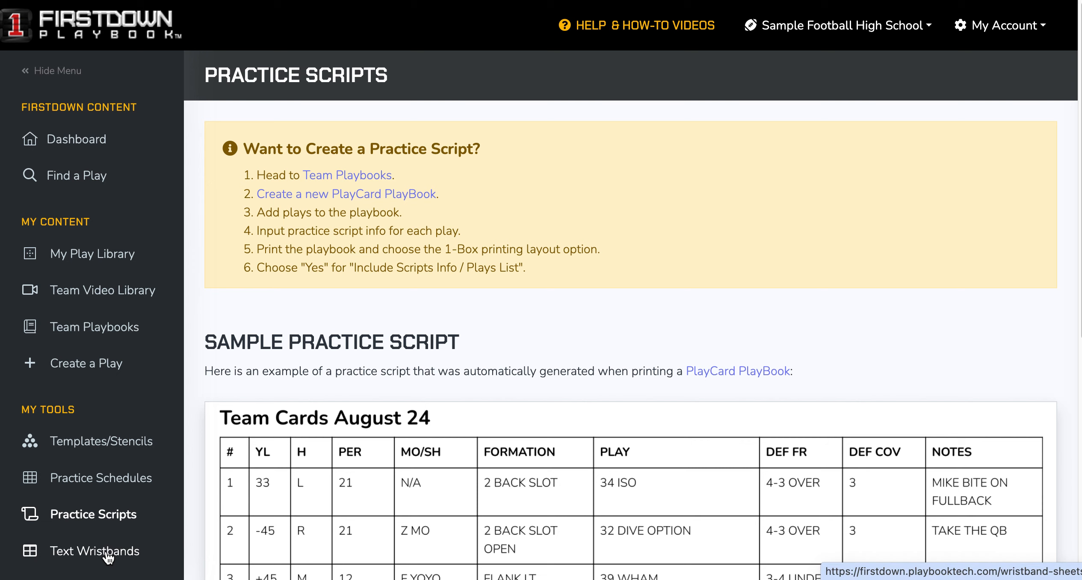
{"action": "left_click", "coordinate": [106, 551]}
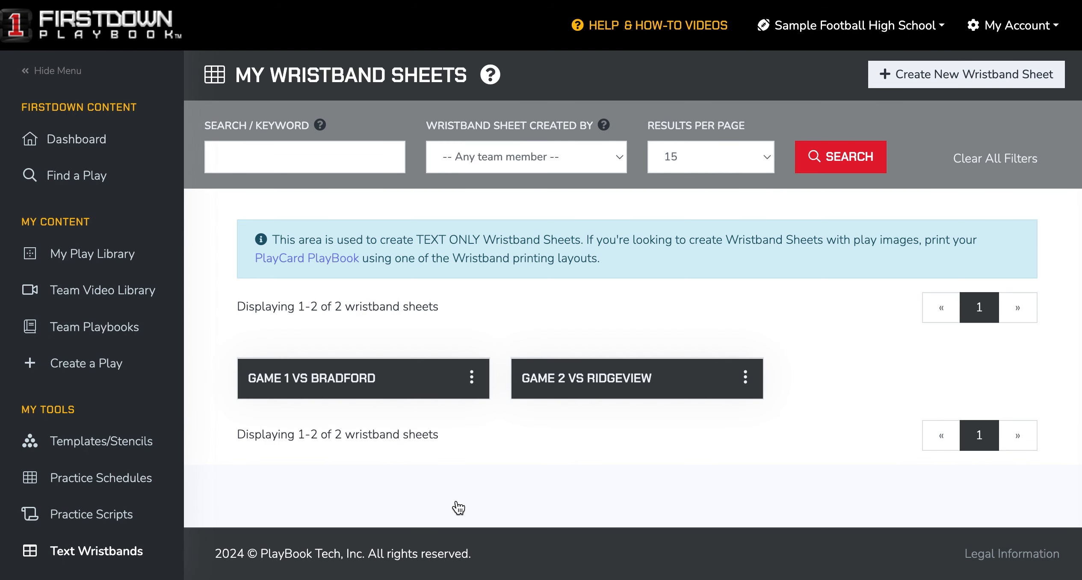
{"action": "scroll", "coordinate": [628, 465], "scroll_direction": "down", "scroll_amount": 3}
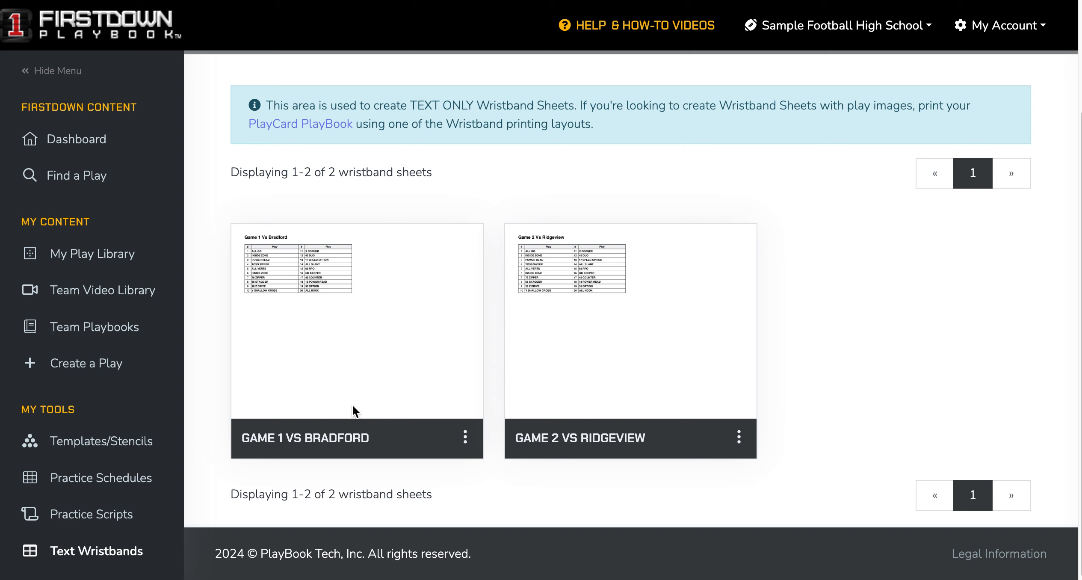
{"action": "scroll", "coordinate": [644, 447], "scroll_direction": "up", "scroll_amount": 3}
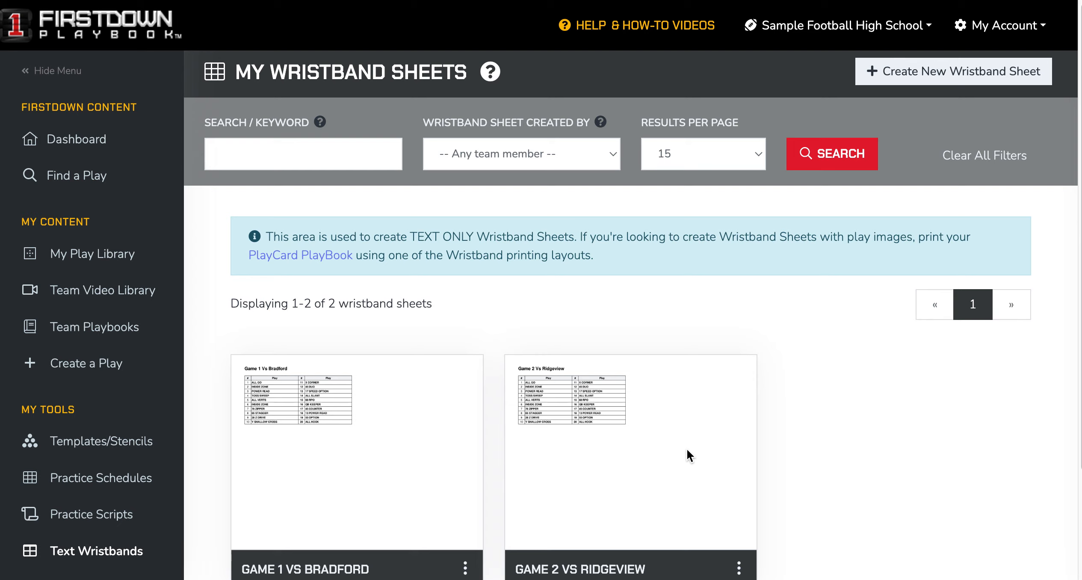
{"action": "scroll", "coordinate": [642, 493], "scroll_direction": "up", "scroll_amount": 1}
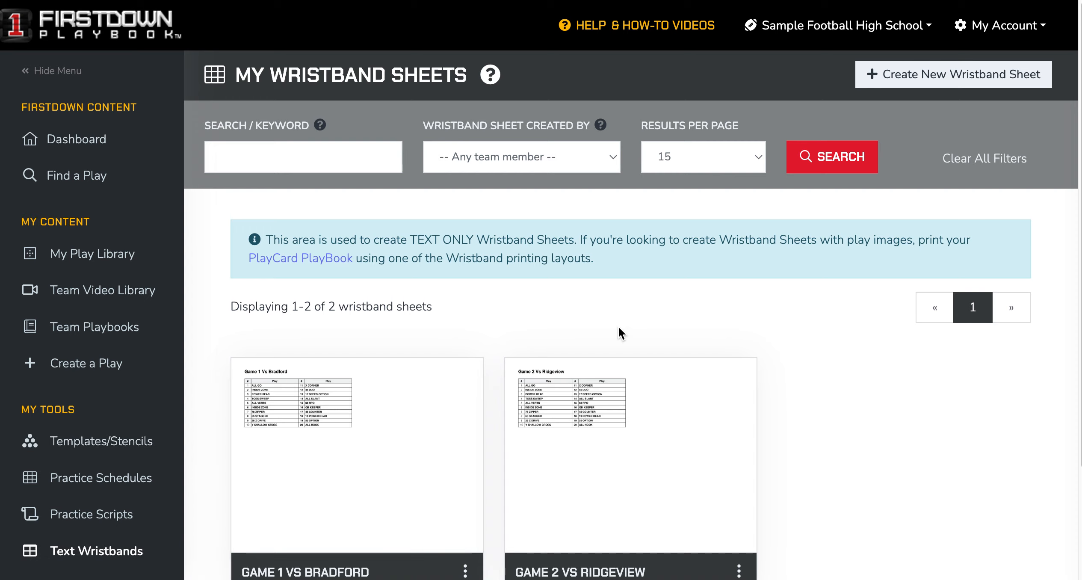
{"action": "scroll", "coordinate": [806, 471], "scroll_direction": "down", "scroll_amount": 2}
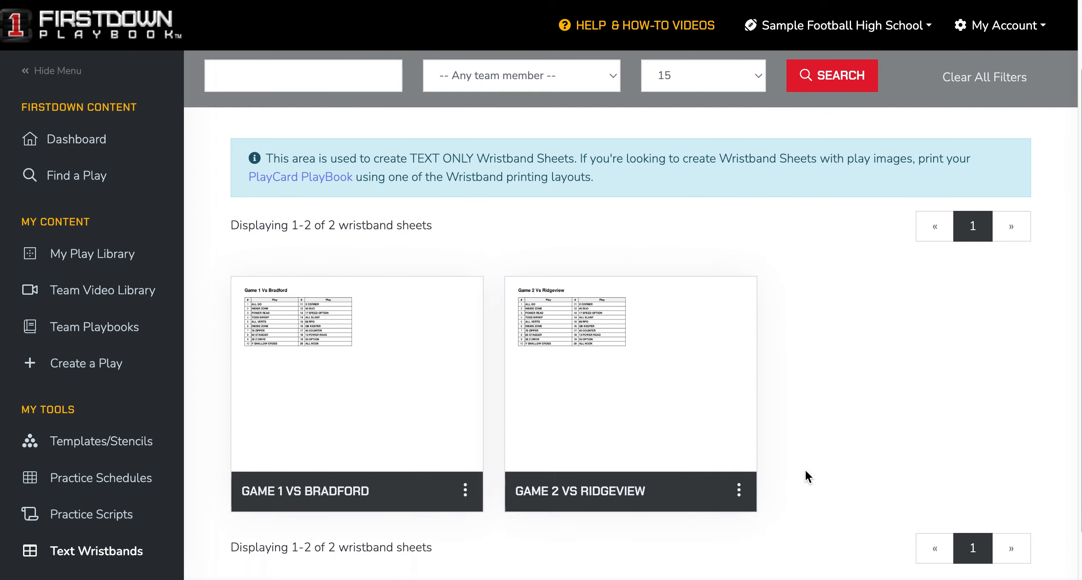
- Return to the Dashboard and look through its coaches community posts and featured videos
{"action": "scroll", "coordinate": [805, 469], "scroll_direction": "up", "scroll_amount": 2}
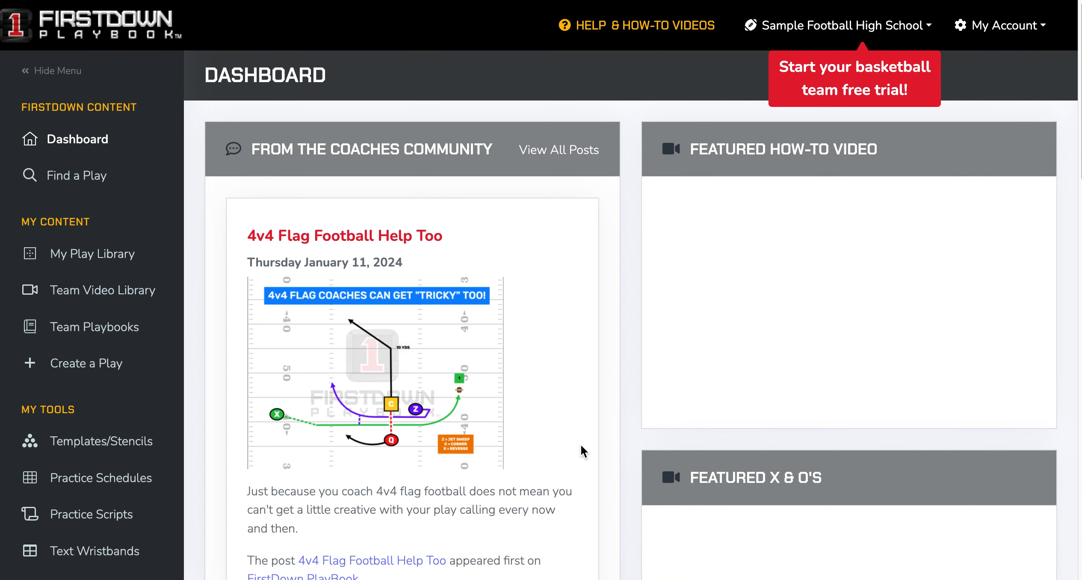
{"action": "scroll", "coordinate": [581, 443], "scroll_direction": "down", "scroll_amount": 6}
{"action": "scroll", "coordinate": [581, 444], "scroll_direction": "up", "scroll_amount": 6}
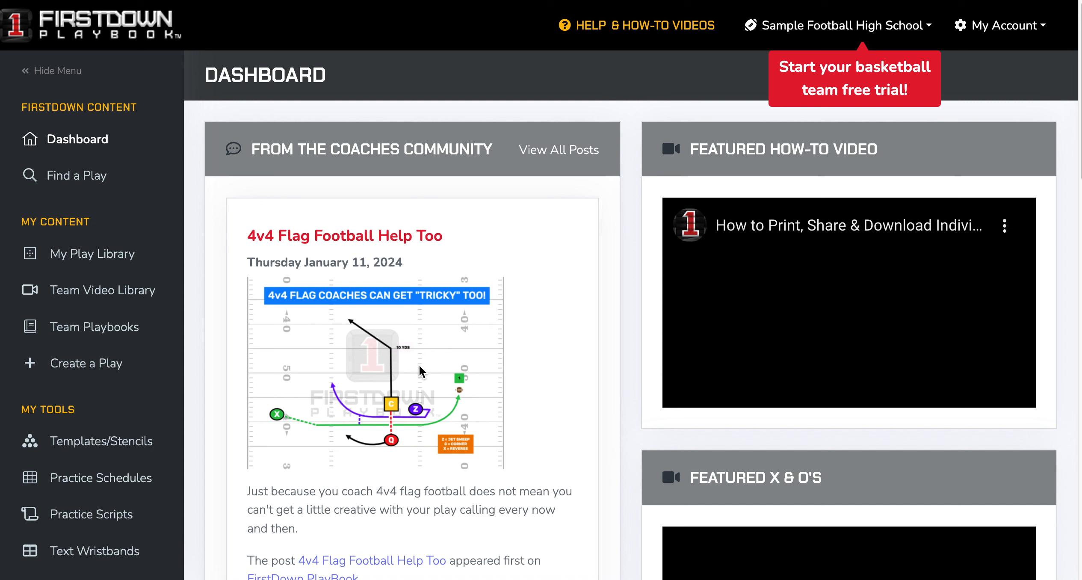